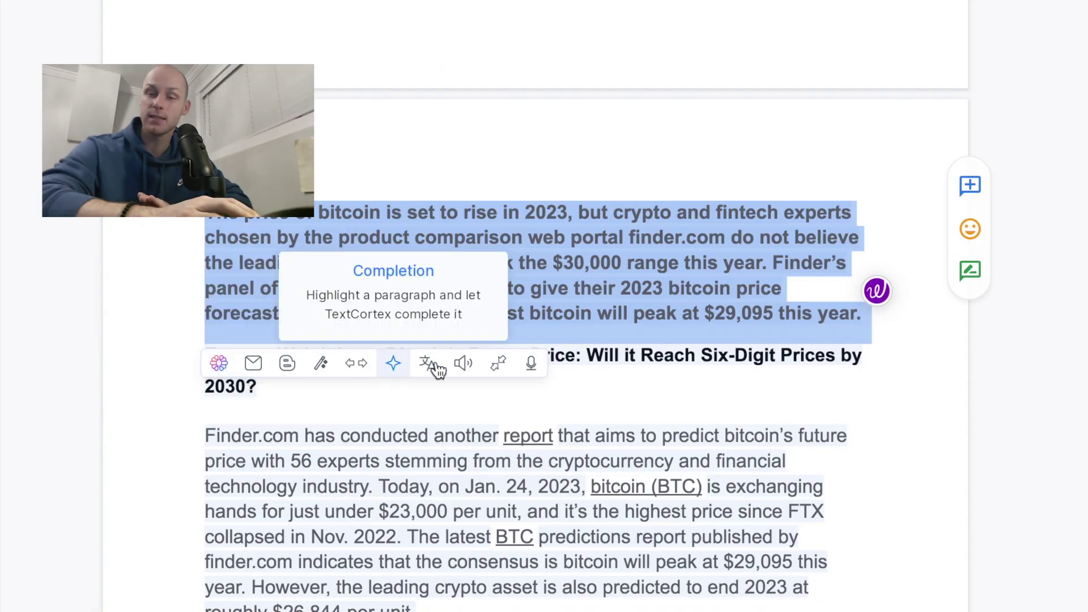
# - Show TextCortex's tone options (Cheerful, Decisive, Casual…) for the opening bitcoin paragraph
pyautogui.click(460, 363)
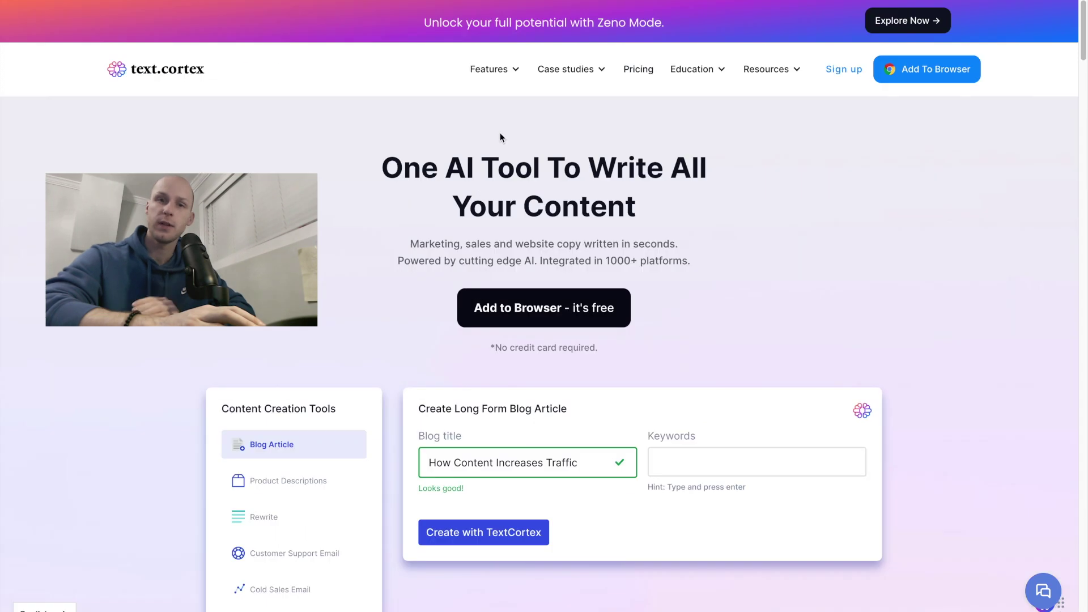
# - Compare the Free ($0), Pro ($24.99/month) and Business ($79.99/month) plans, then select the bitcoin paragraph in Docs
pyautogui.moveTo(491, 69)
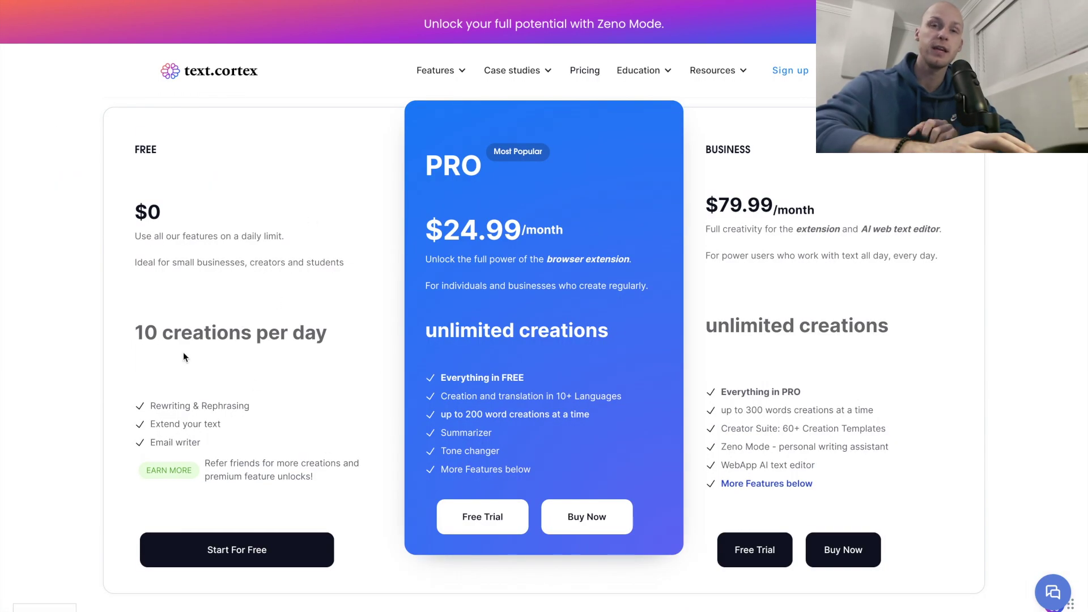
pyautogui.moveTo(144, 333); pyautogui.dragTo(346, 331)
pyautogui.click(346, 328)
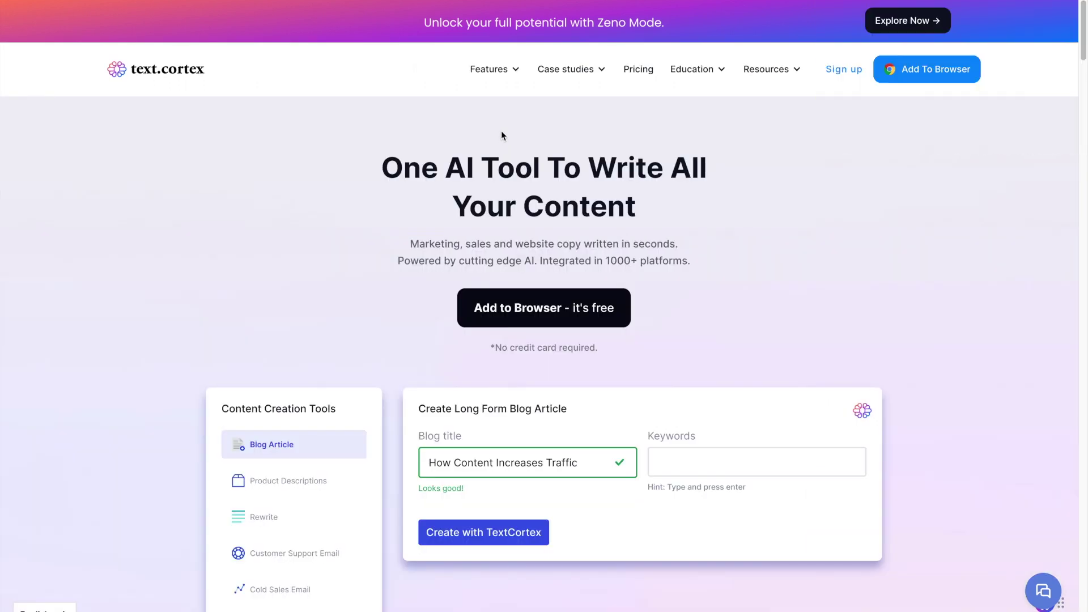
pyautogui.moveTo(491, 69)
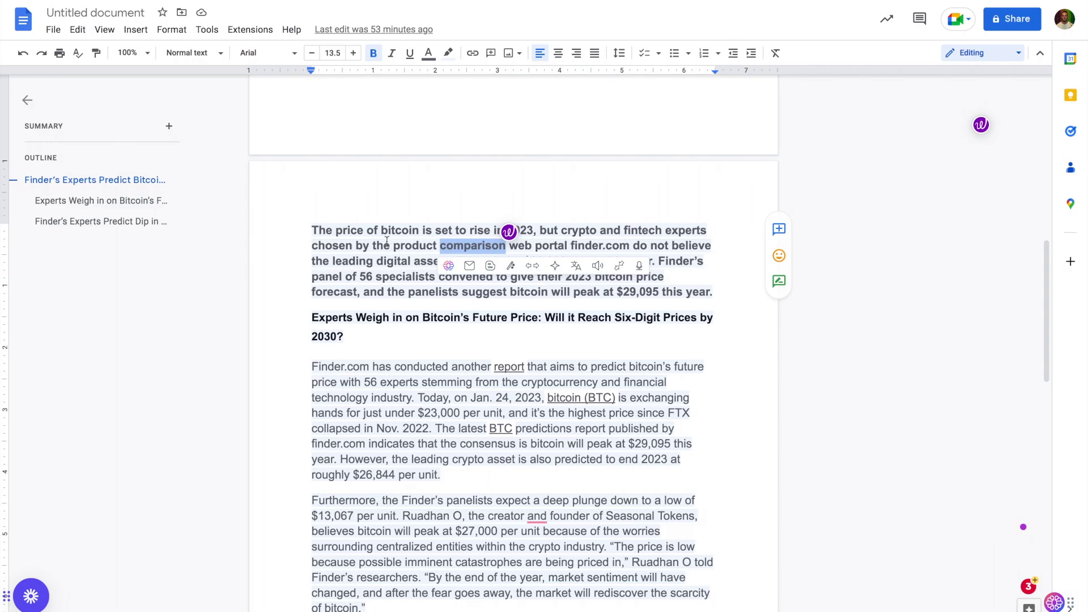
pyautogui.tripleClick(381, 233)
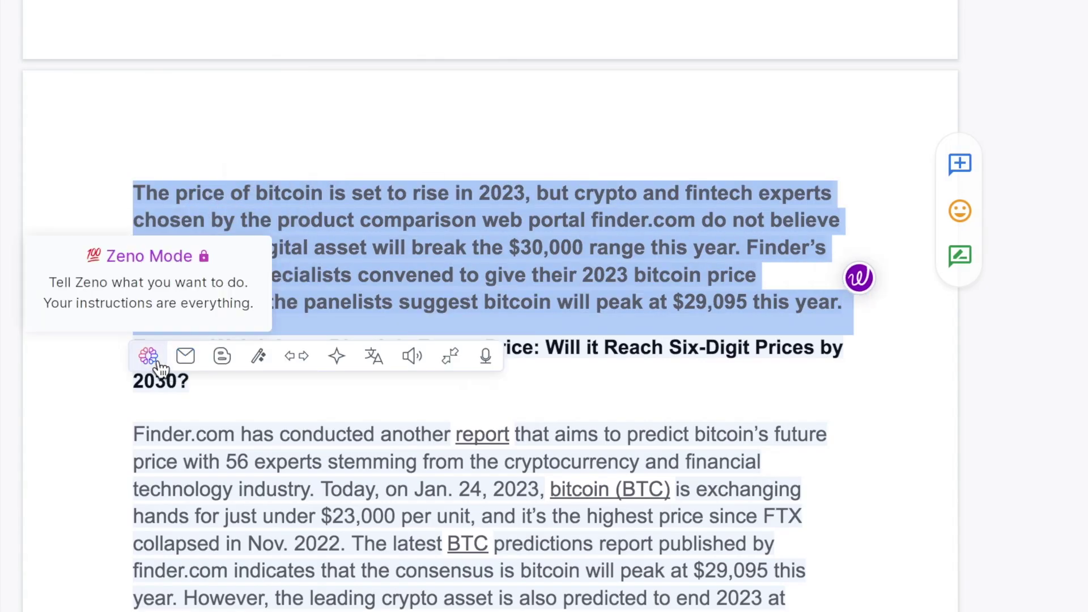
# - Browse the list of translation languages in the TextCortex web app
pyautogui.click(413, 357)
pyautogui.moveTo(482, 363)
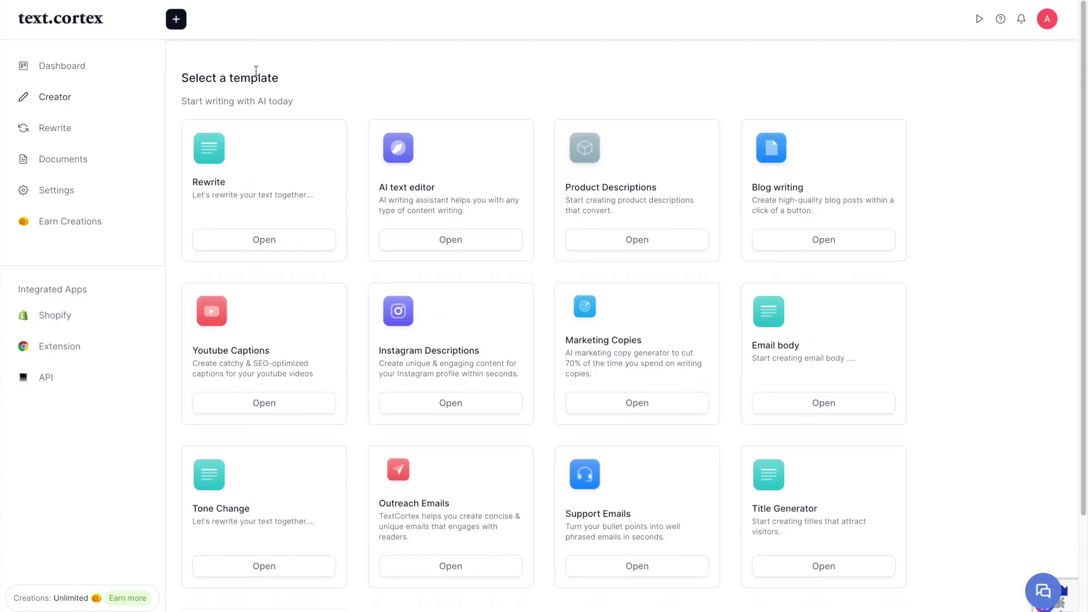
pyautogui.scroll(-1, 378, 202)
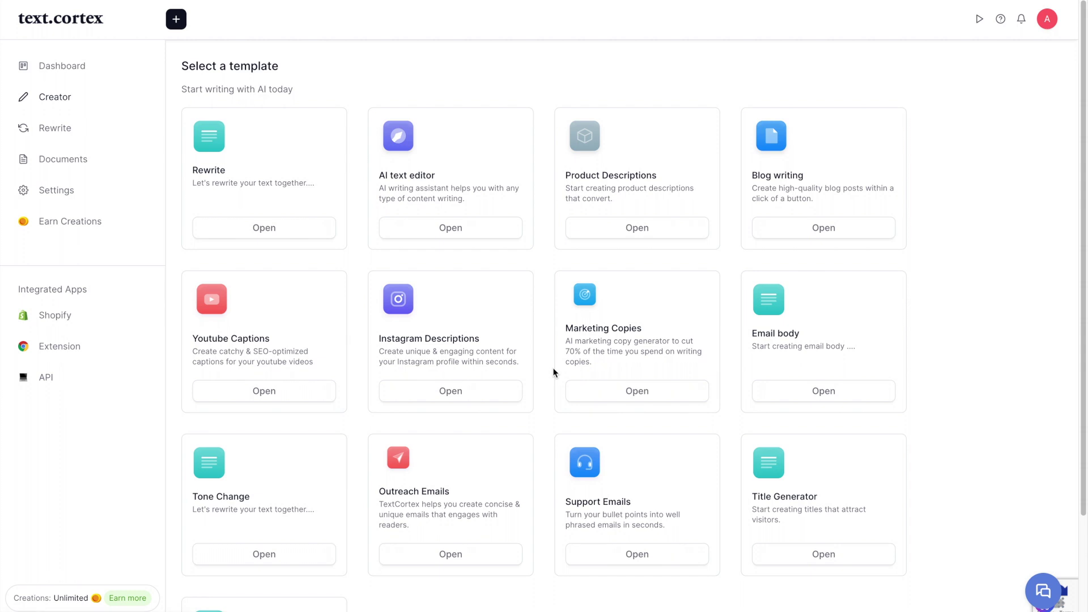
pyautogui.scroll(-3, 681, 309)
pyautogui.scroll(3, 678, 306)
# - Open the Rewrite paraphrasing tool, then view the Comparing.AI draft in the Creator editor
pyautogui.click(264, 229)
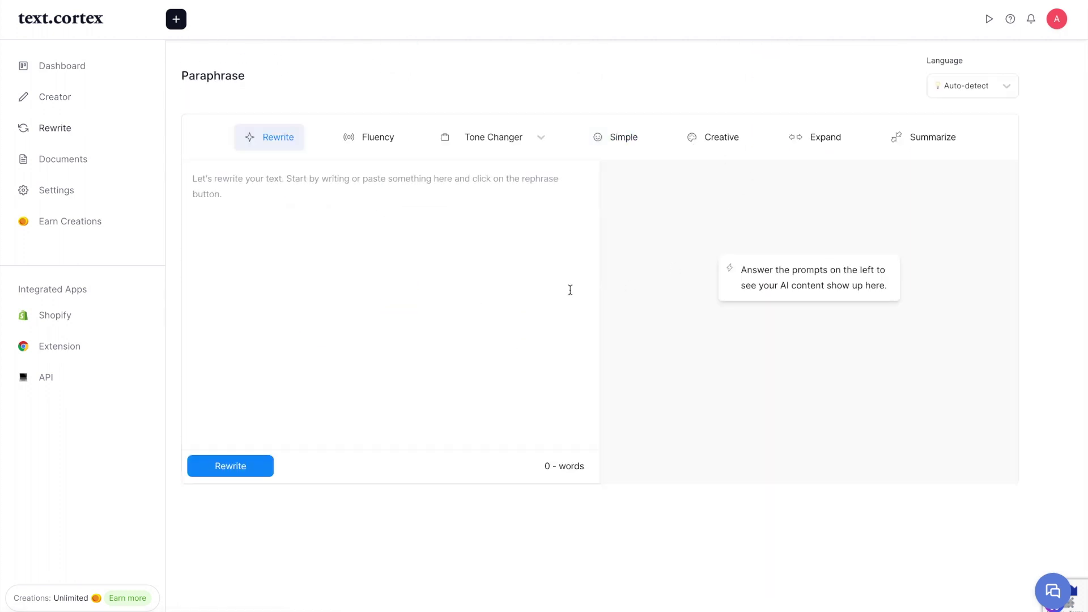
pyautogui.click(68, 107)
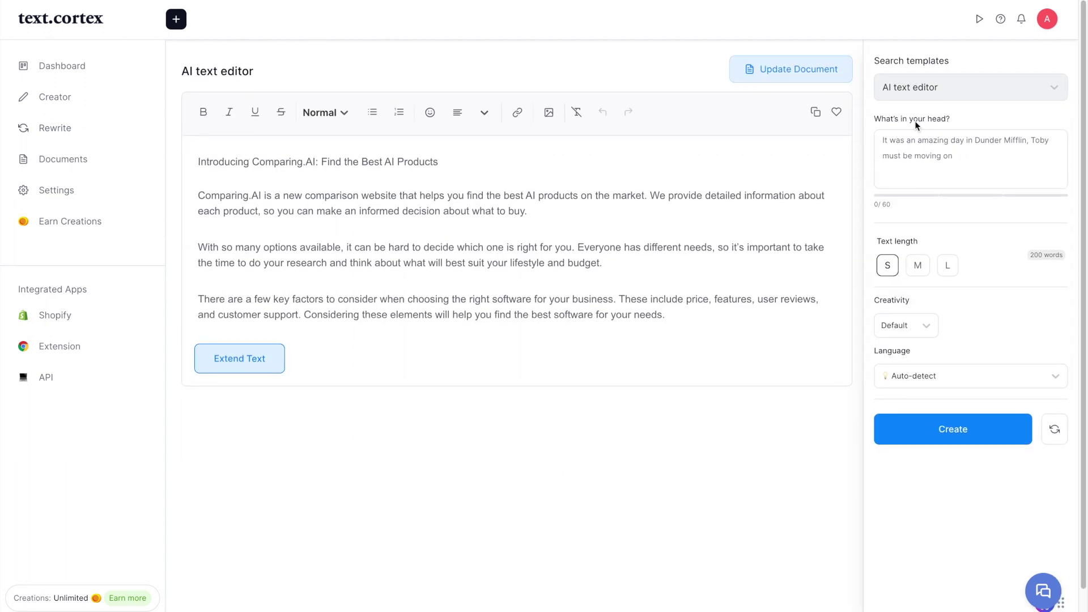
pyautogui.tripleClick(336, 160)
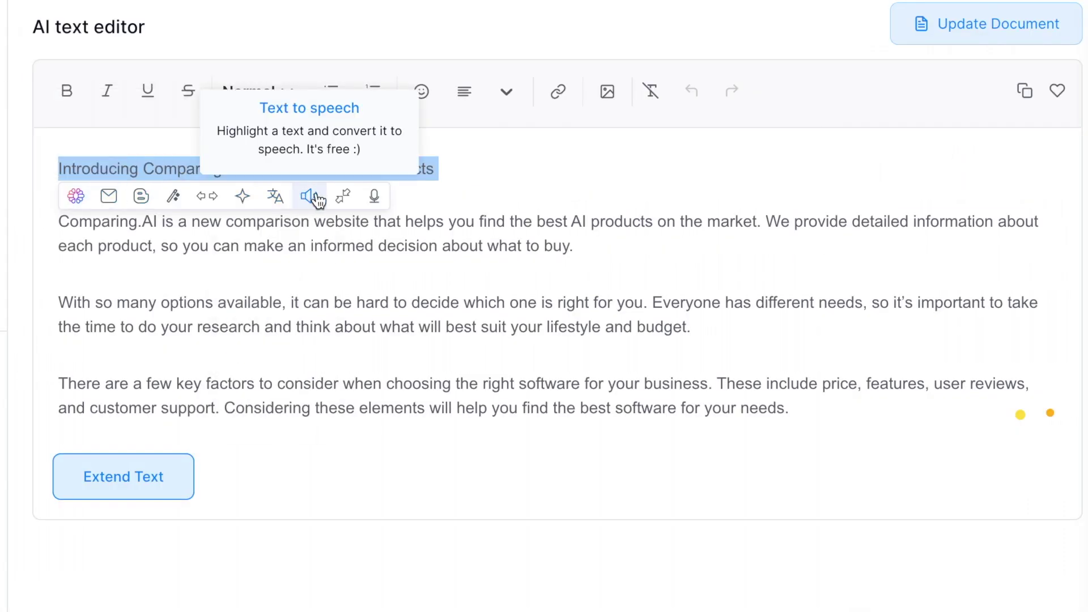
pyautogui.click(521, 246)
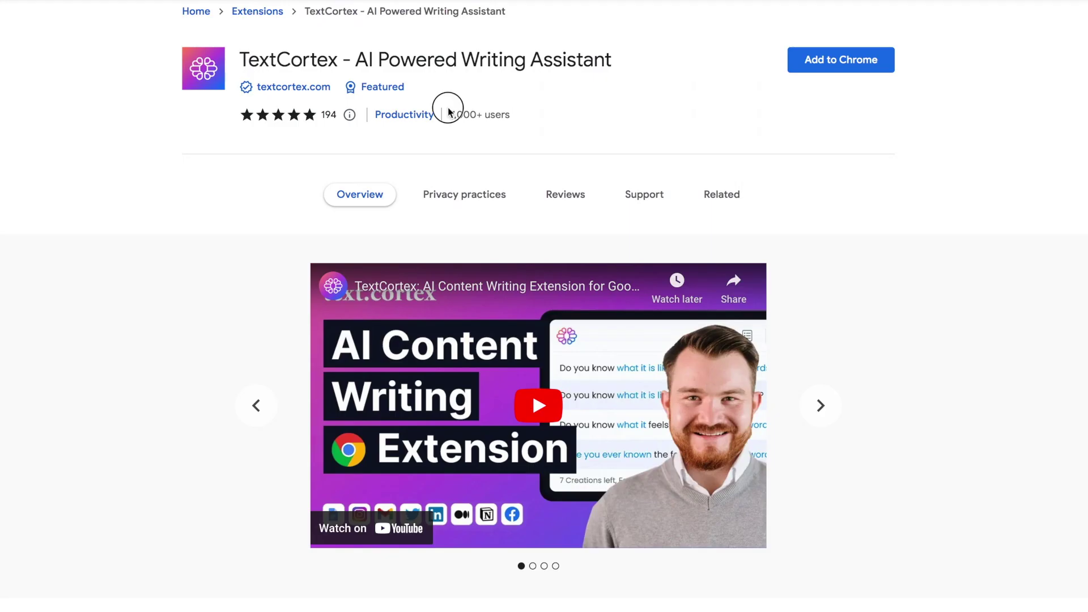
# - Note the 7,000+ users and 194 reviews, then add the TextCortex extension to Chrome
pyautogui.moveTo(447, 108); pyautogui.dragTo(526, 119)
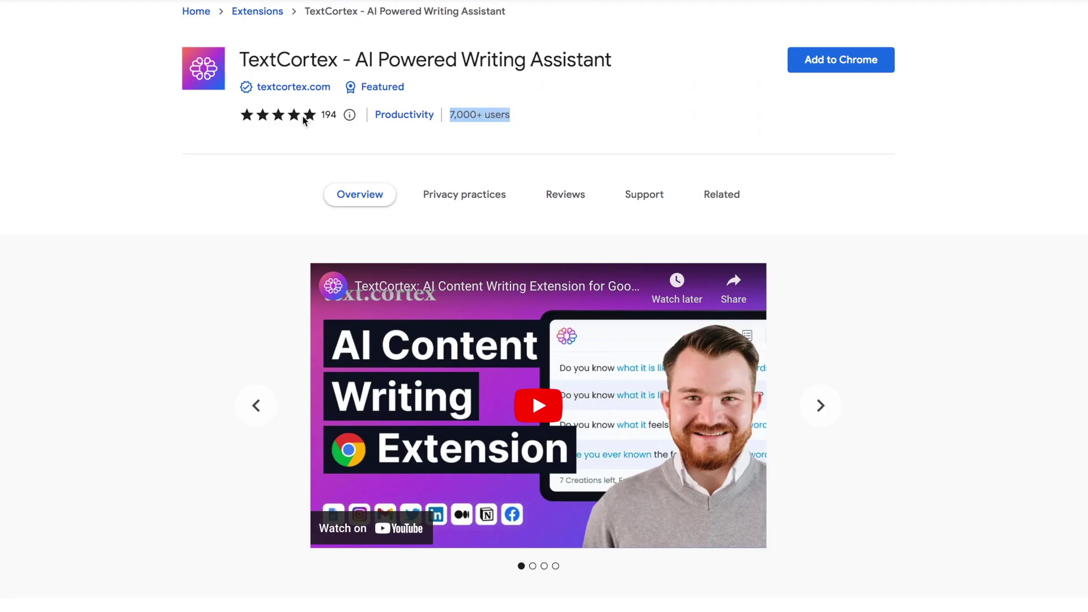
pyautogui.doubleClick(329, 115)
pyautogui.click(853, 64)
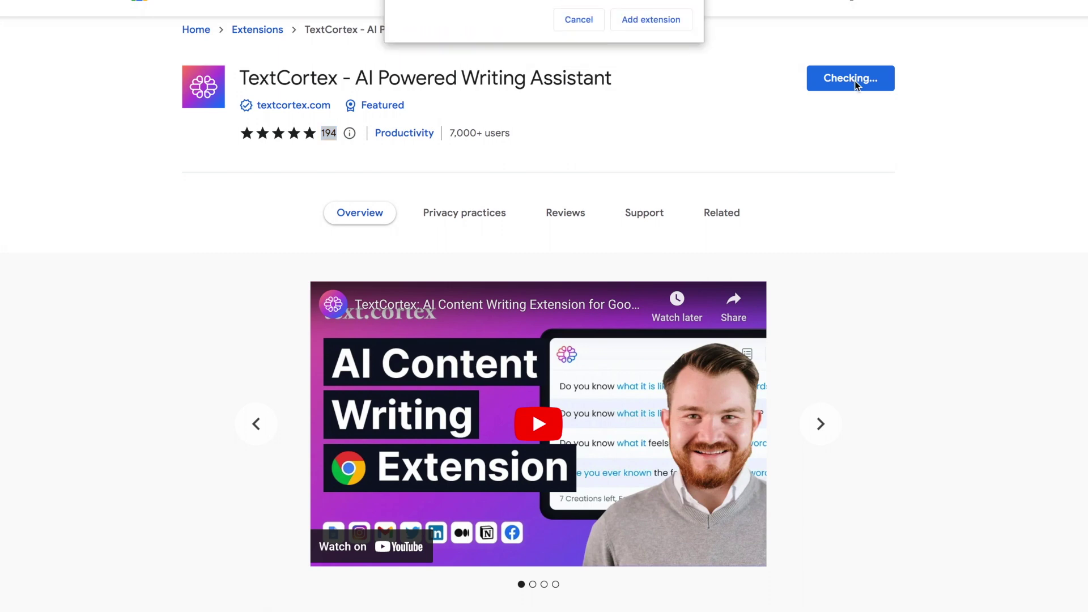
pyautogui.click(651, 21)
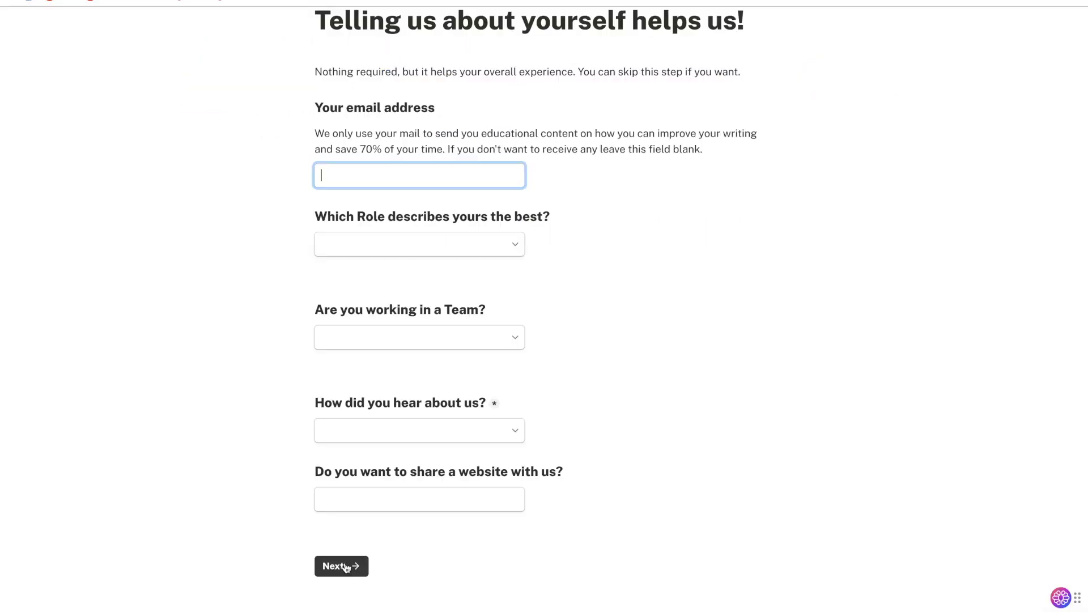
# - Complete the onboarding form, answering Online Search for how you heard about TextCortex
pyautogui.click(343, 575)
pyautogui.click(352, 442)
pyautogui.click(358, 385)
pyautogui.click(343, 579)
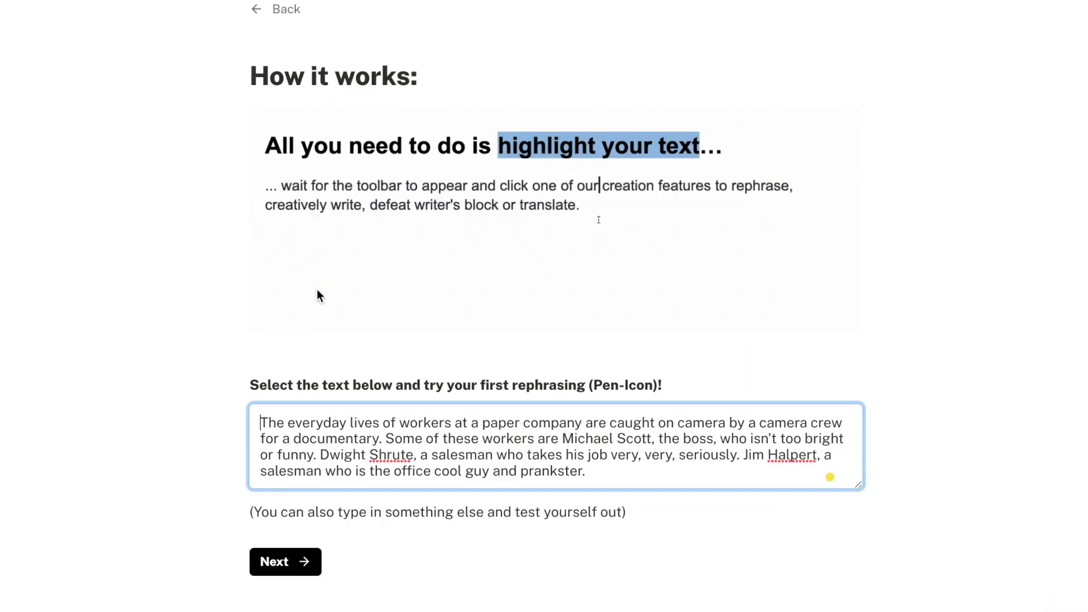
# - Try the How it works demo text and submit the onboarding feedback form
pyautogui.tripleClick(362, 446)
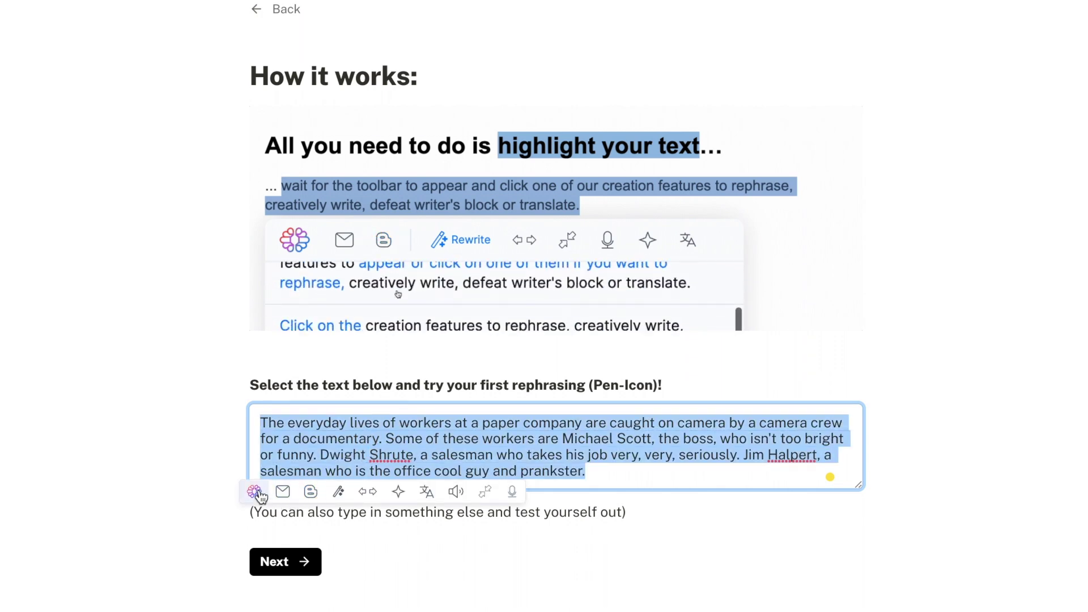
pyautogui.moveTo(479, 502)
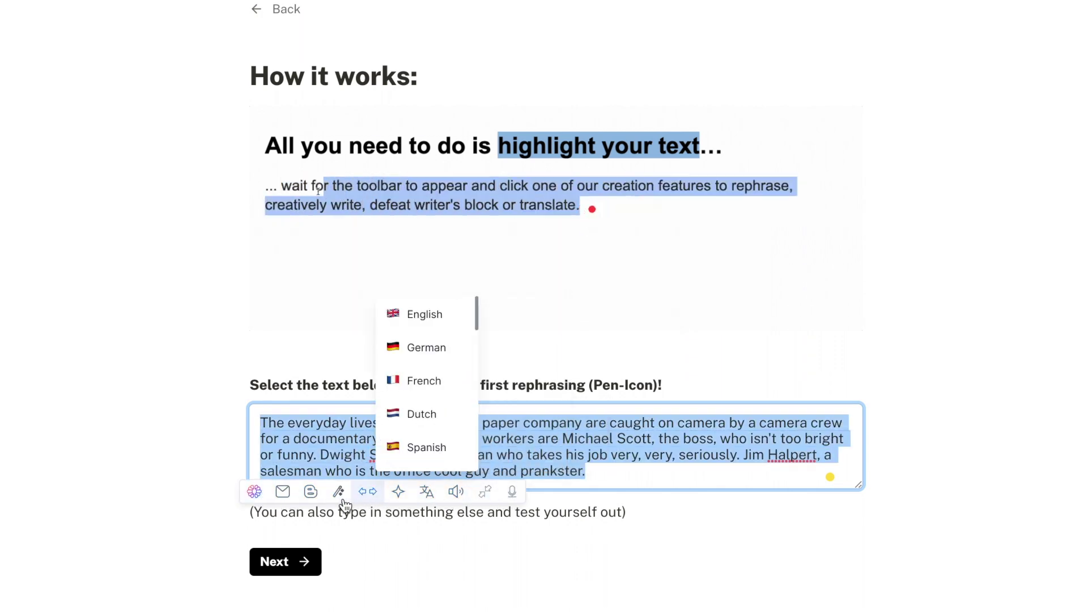
pyautogui.click(285, 562)
pyautogui.scroll(-3, 394, 468)
pyautogui.scroll(-2, 394, 467)
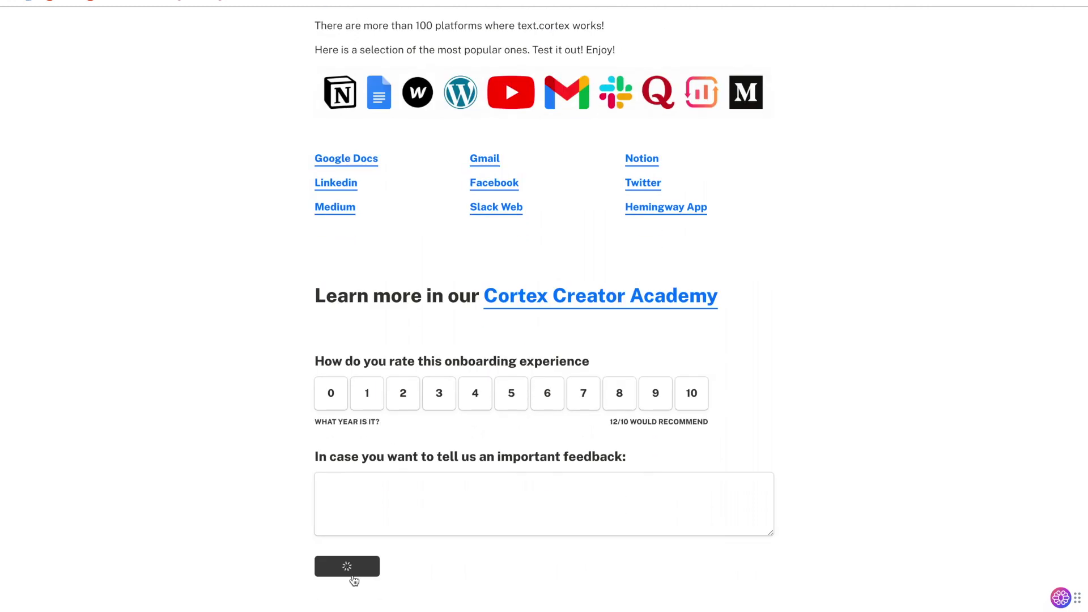
pyautogui.click(353, 574)
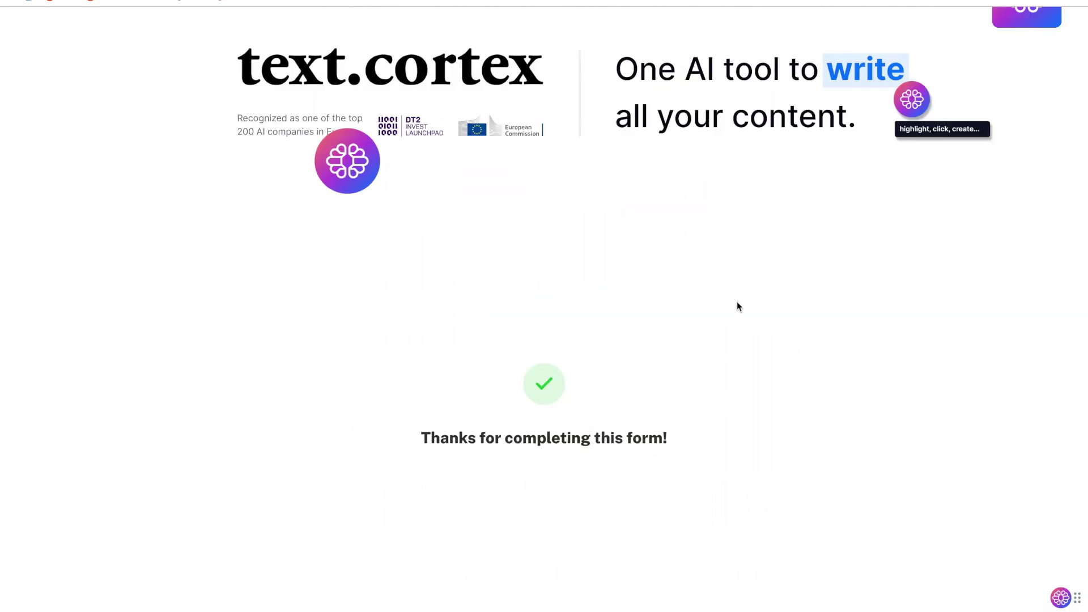
# - Pin TextCortex to the Chrome toolbar and check its quick settings
pyautogui.click(1018, 10)
pyautogui.click(986, 130)
pyautogui.click(1019, 11)
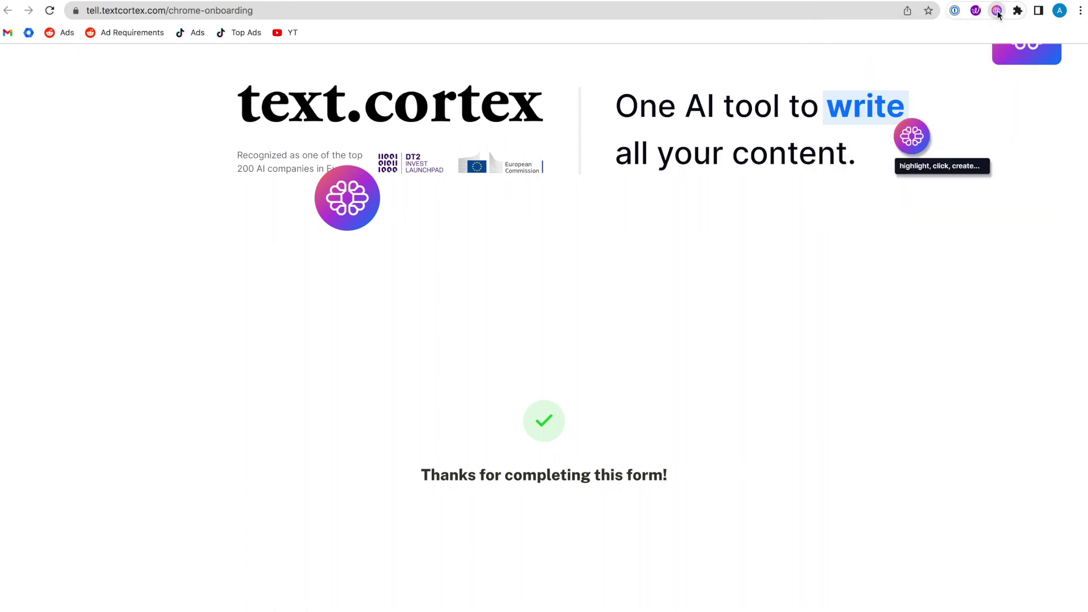
pyautogui.click(997, 11)
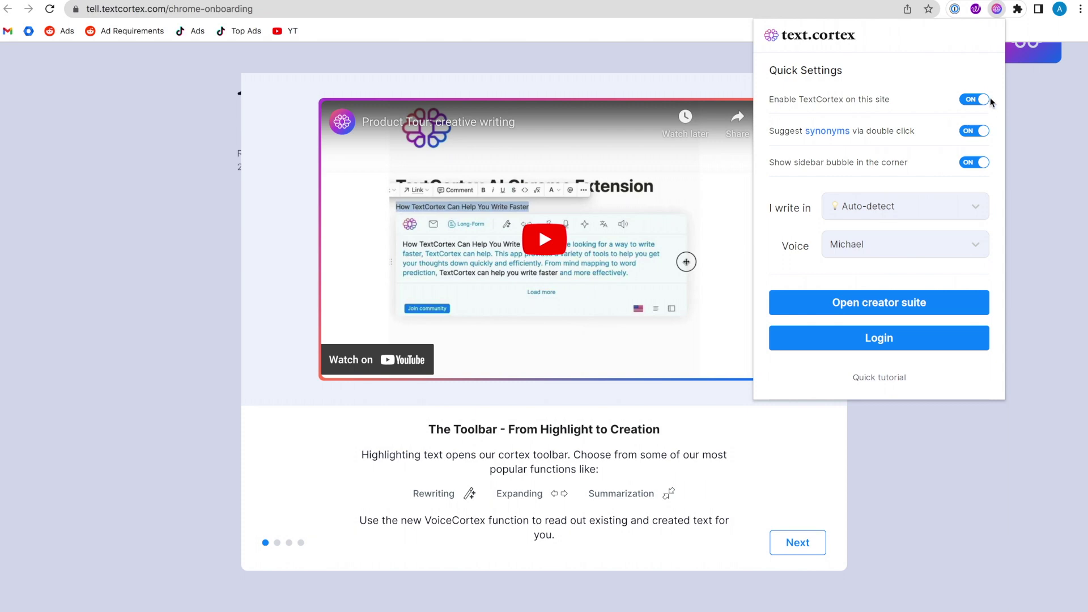
pyautogui.click(1029, 112)
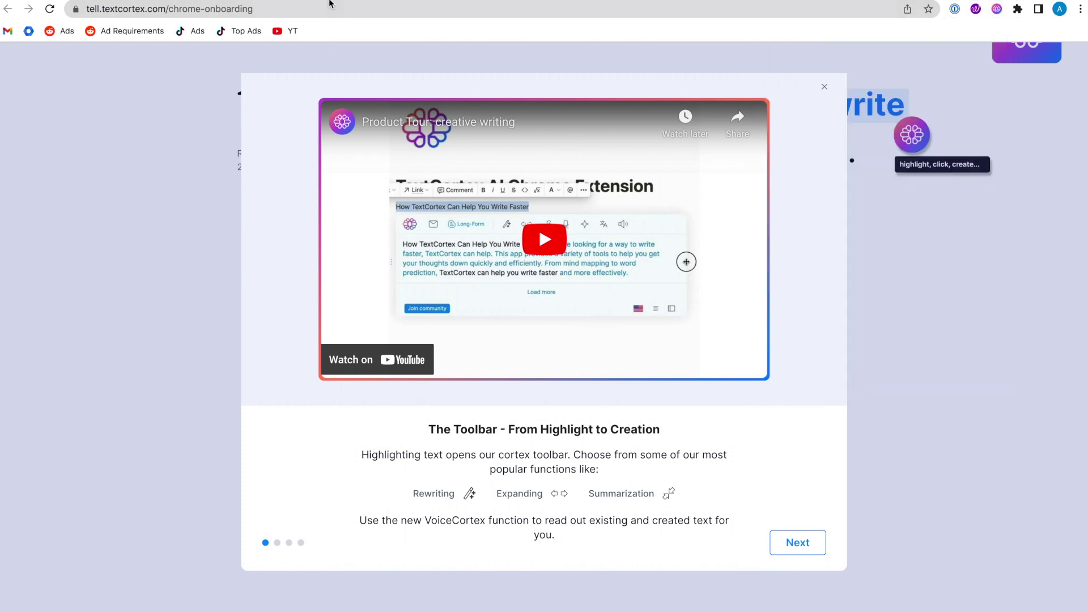
pyautogui.hotkey('ctrl', 't')
# - In a new docs.new document, generate a press release introducing Comparing.AI, a site finding the best AI products
pyautogui.write('docs.n')
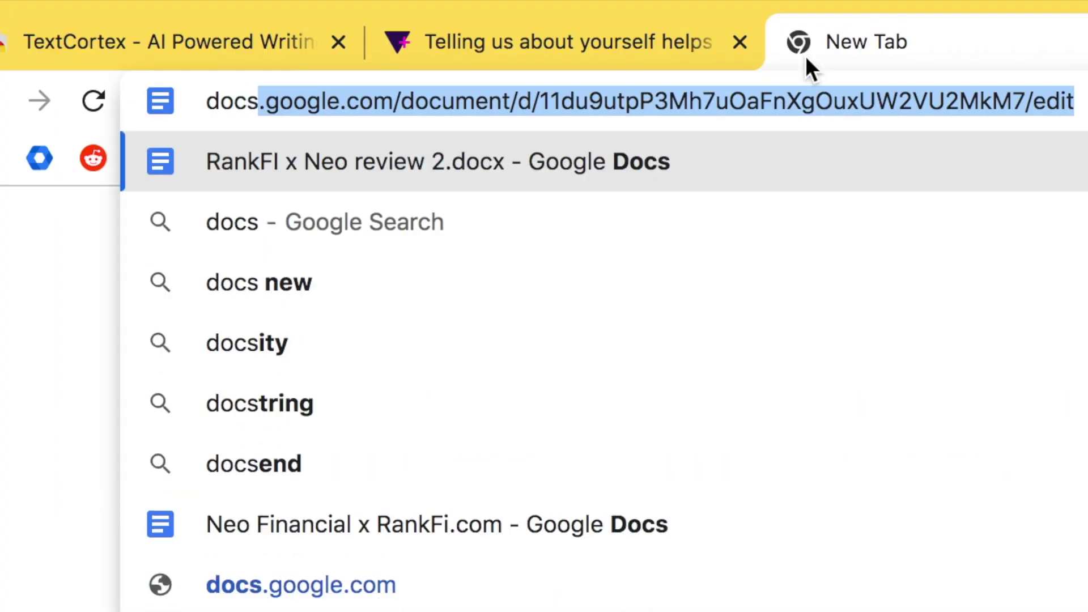
pyautogui.write('ew')
pyautogui.press('Return')
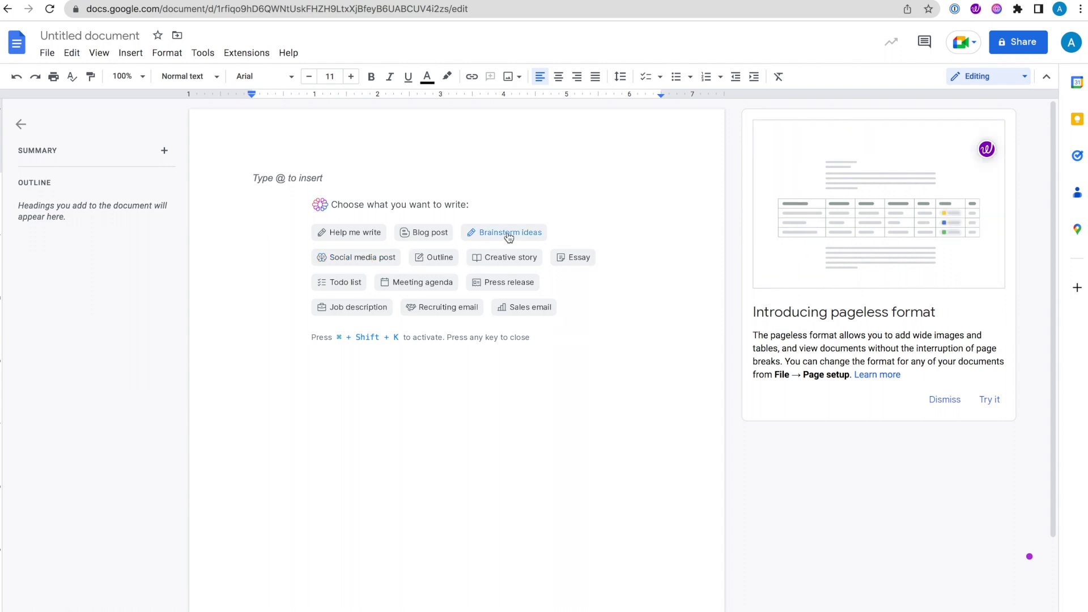
pyautogui.click(505, 282)
pyautogui.write('A new comparison websit')
pyautogui.write('e called Compari')
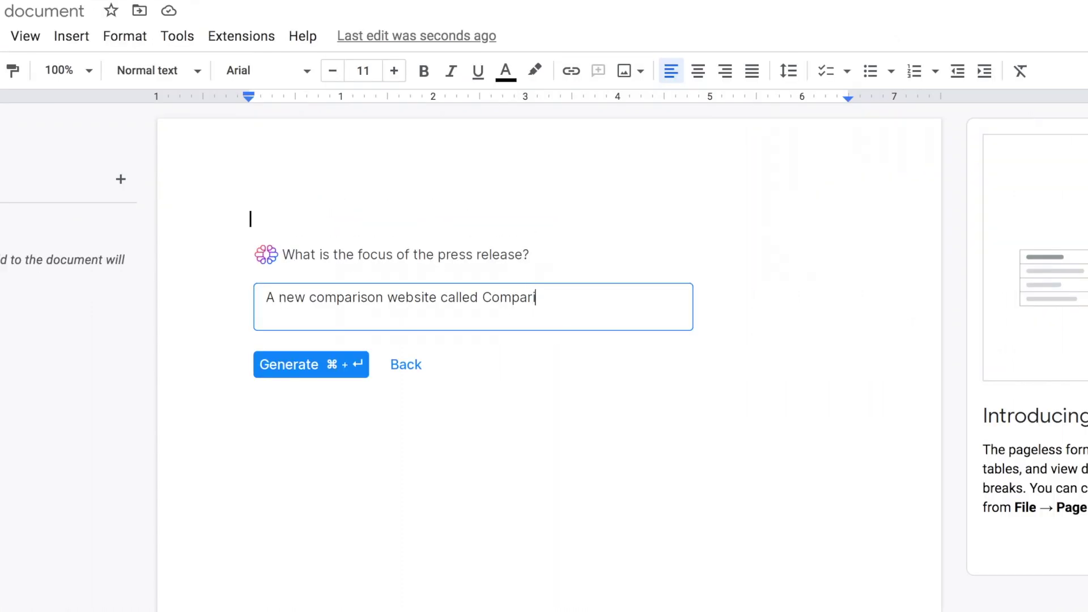
pyautogui.write('ng.AI that finds')
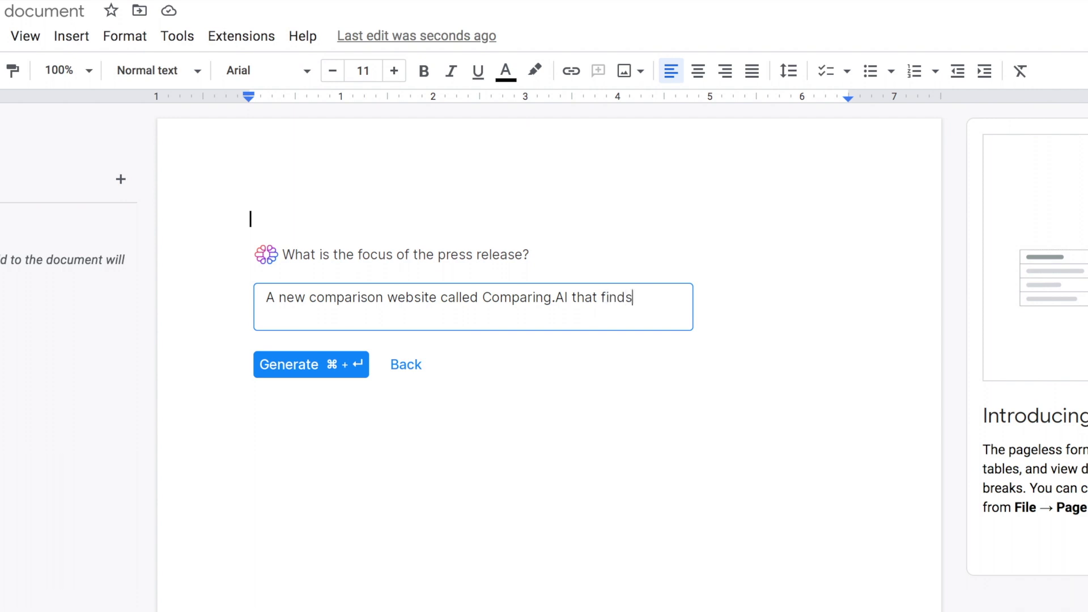
pyautogui.write(' the best AI products')
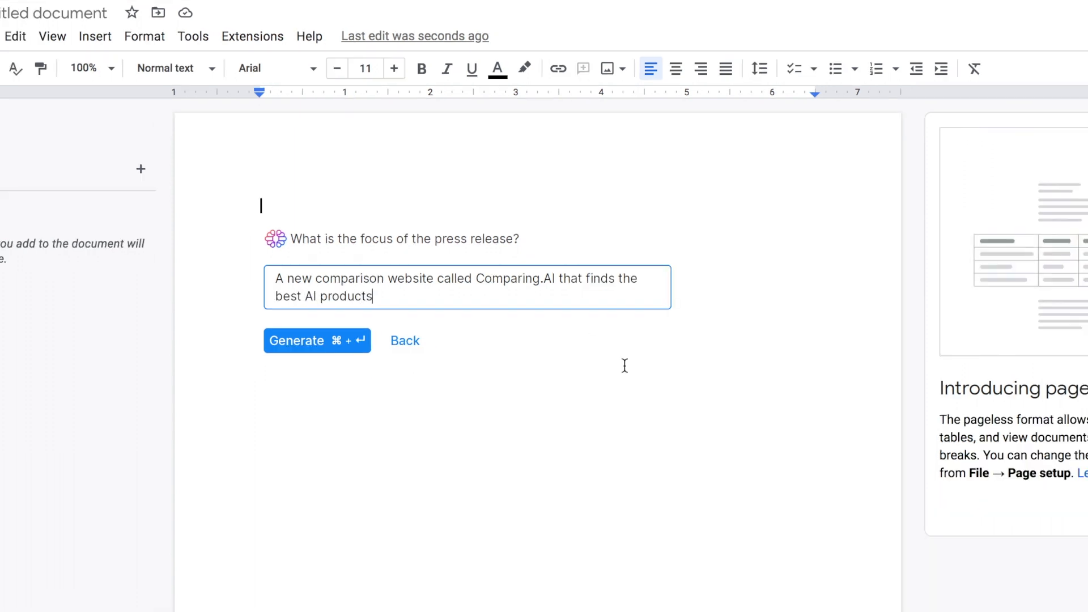
pyautogui.click(336, 339)
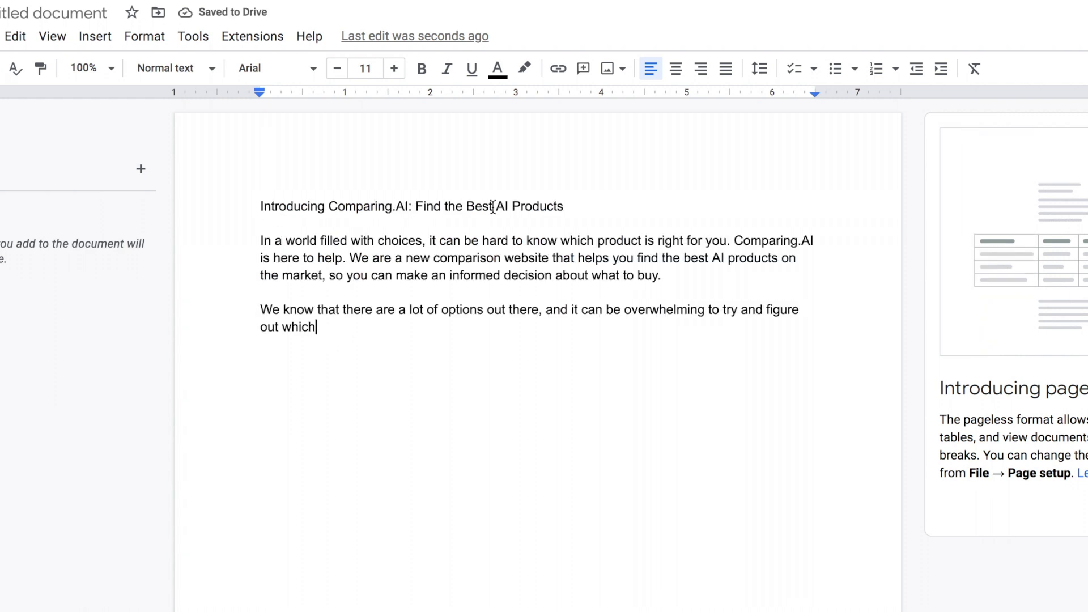
pyautogui.moveTo(263, 240); pyautogui.dragTo(675, 281)
pyautogui.click(675, 282)
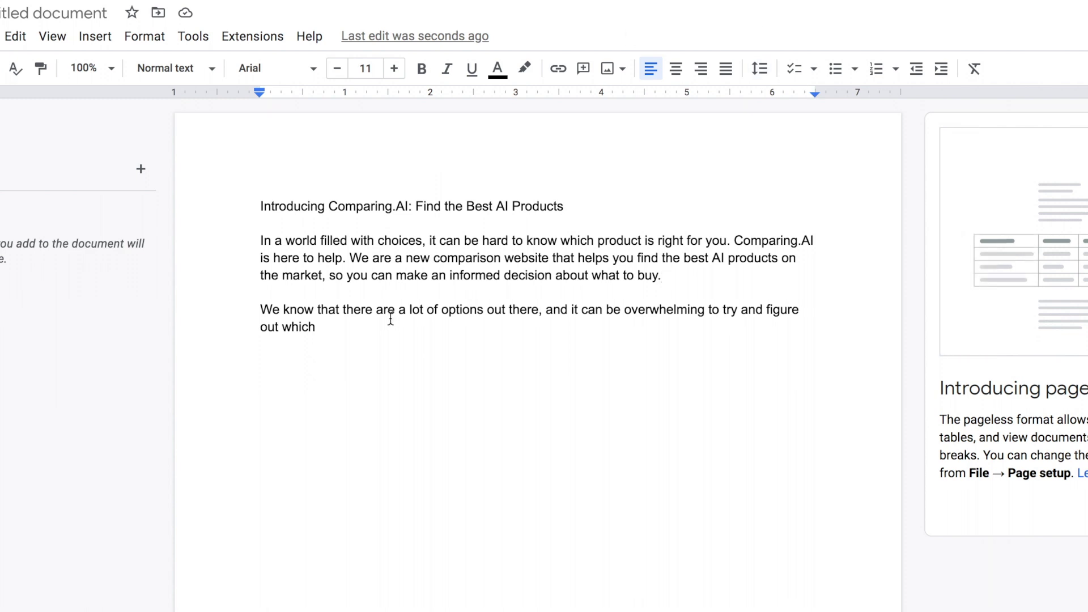
pyautogui.moveTo(565, 208); pyautogui.dragTo(256, 210)
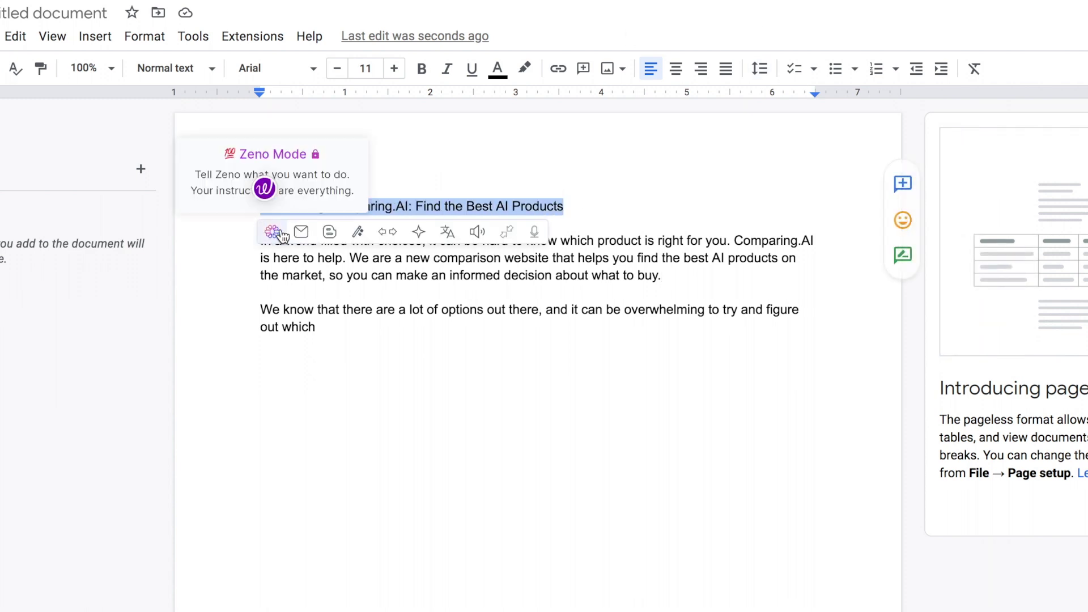
pyautogui.moveTo(534, 234)
pyautogui.click(513, 207)
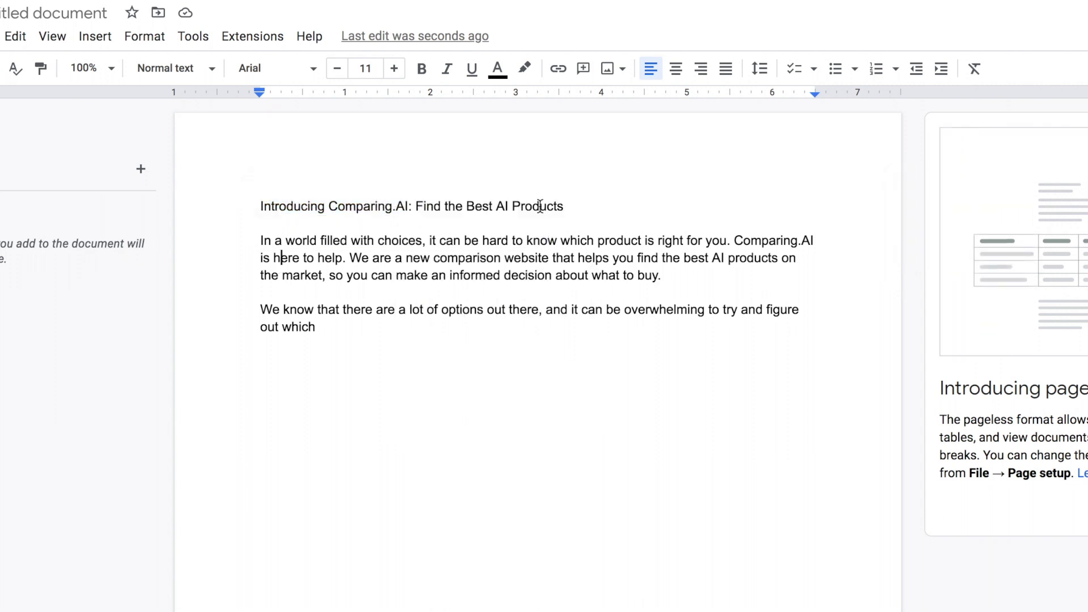
pyautogui.moveTo(573, 211); pyautogui.dragTo(252, 208)
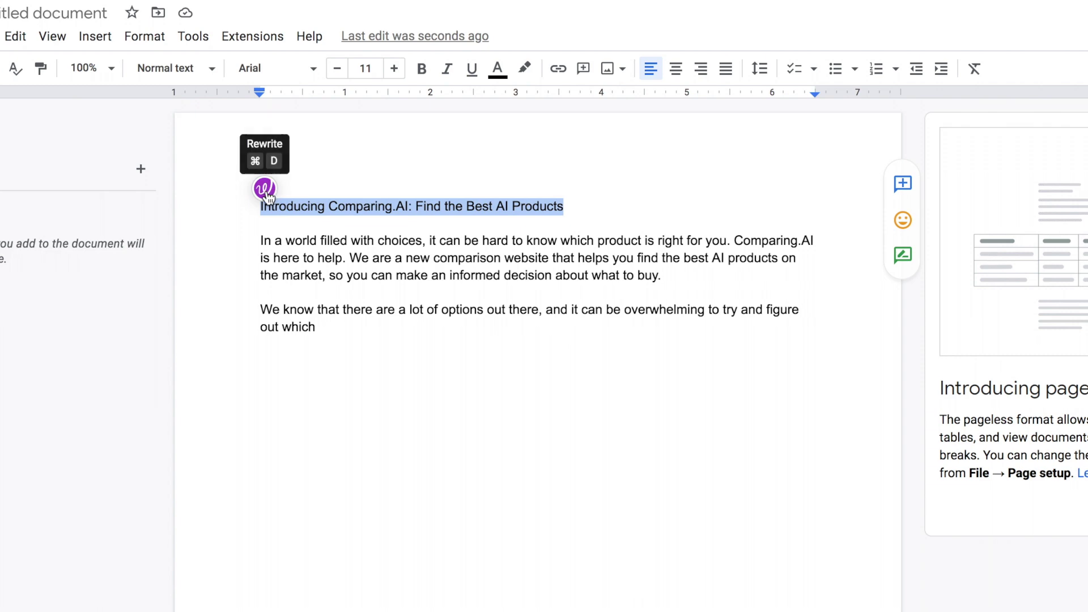
pyautogui.click(265, 190)
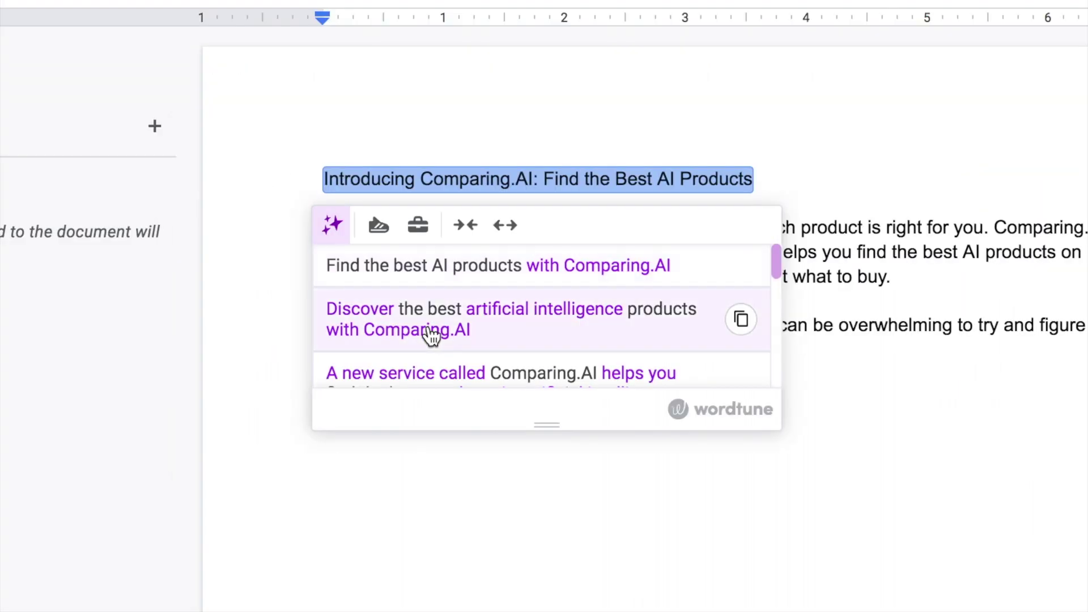
pyautogui.scroll(-5, 433, 335)
pyautogui.scroll(5, 433, 335)
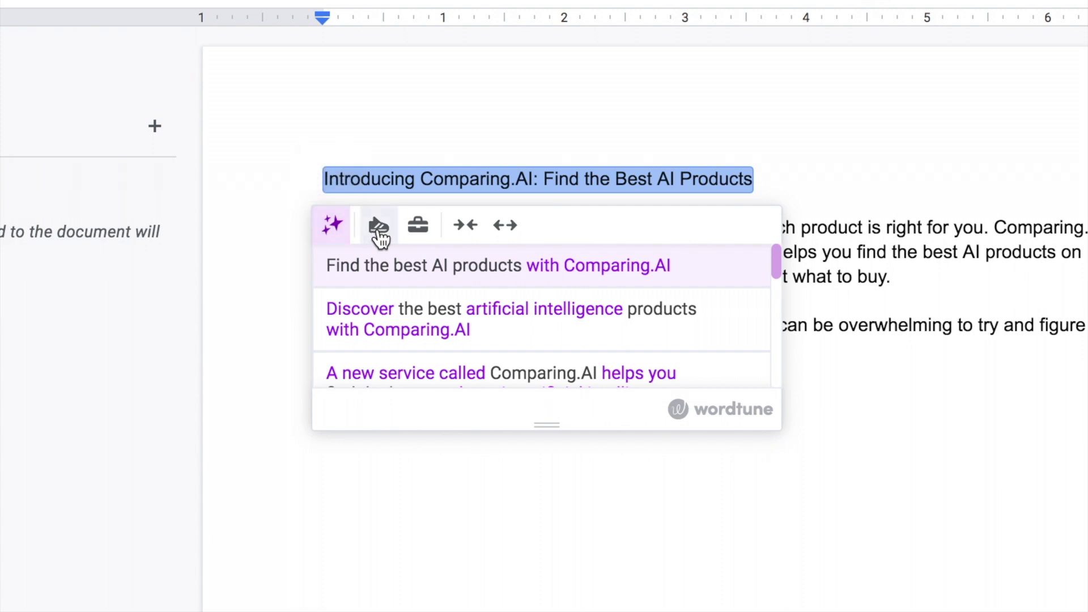
pyautogui.moveTo(819, 173); pyautogui.dragTo(329, 174)
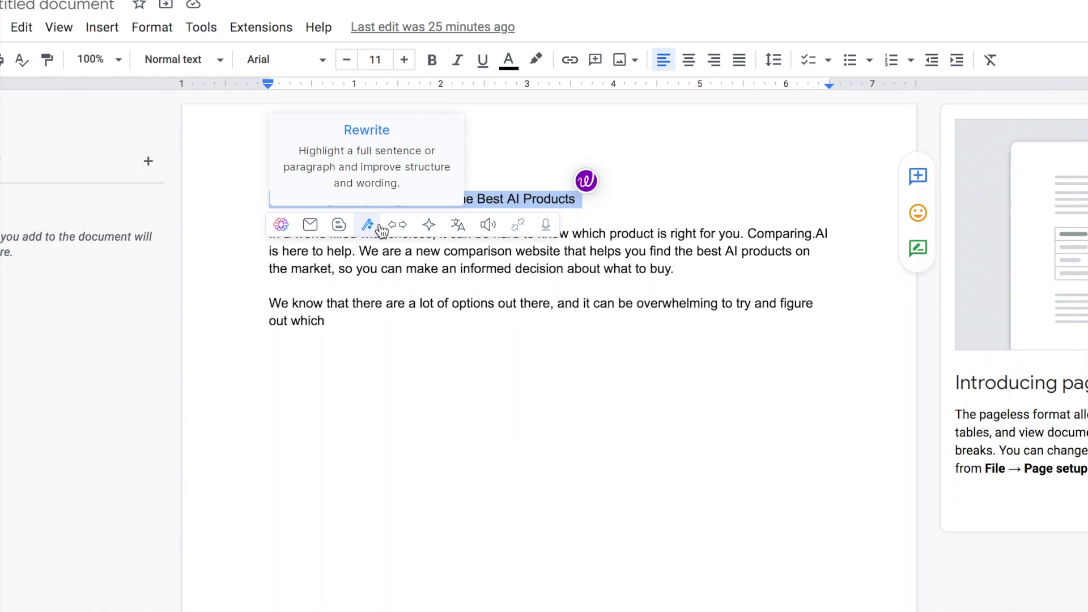
pyautogui.moveTo(402, 282); pyautogui.dragTo(395, 354)
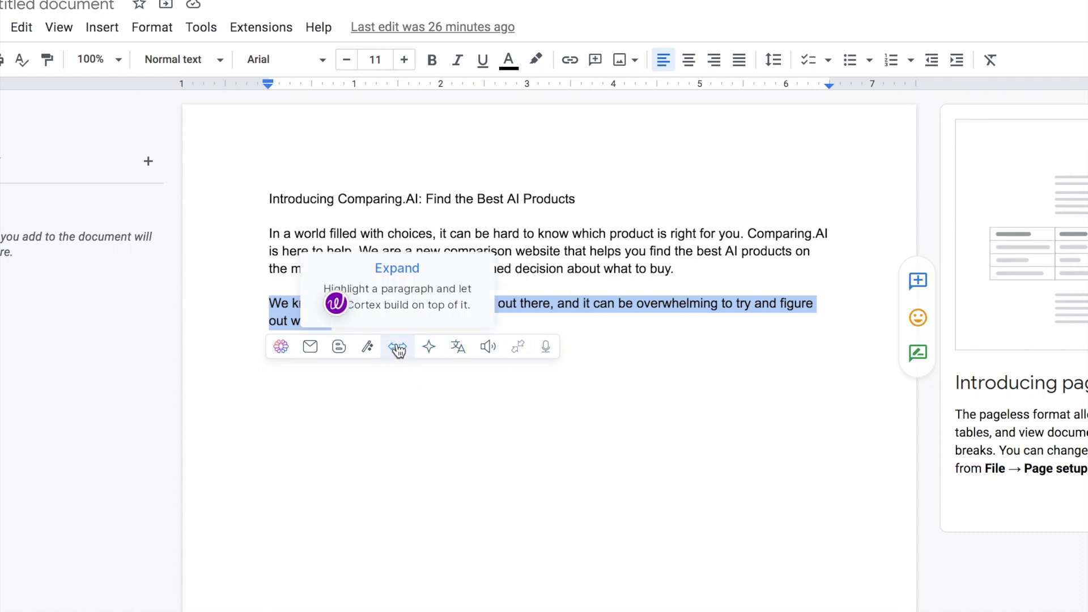
pyautogui.click(555, 303)
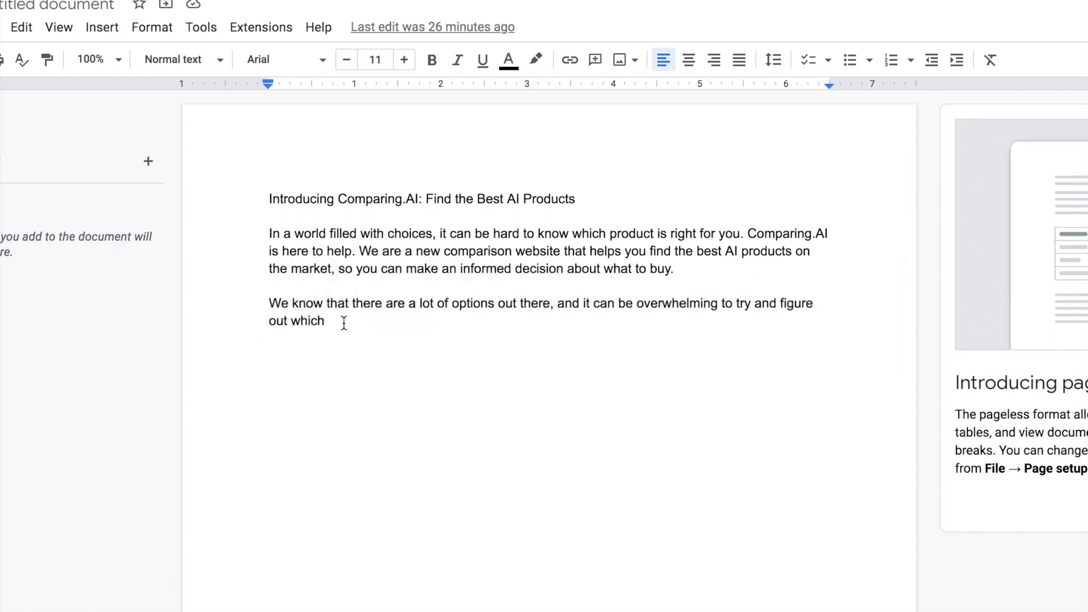
# - Expand the unfinished last paragraph, replacing it with the version starting 'With so many options available'
pyautogui.moveTo(362, 320); pyautogui.dragTo(211, 297)
pyautogui.click(395, 350)
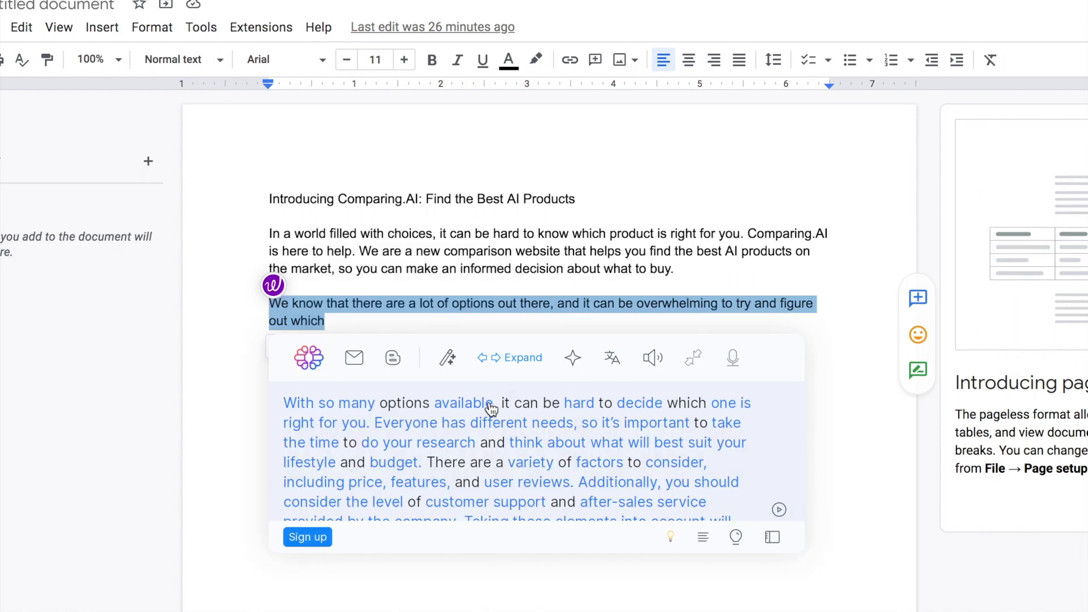
pyautogui.scroll(-5, 488, 413)
pyautogui.scroll(5, 491, 408)
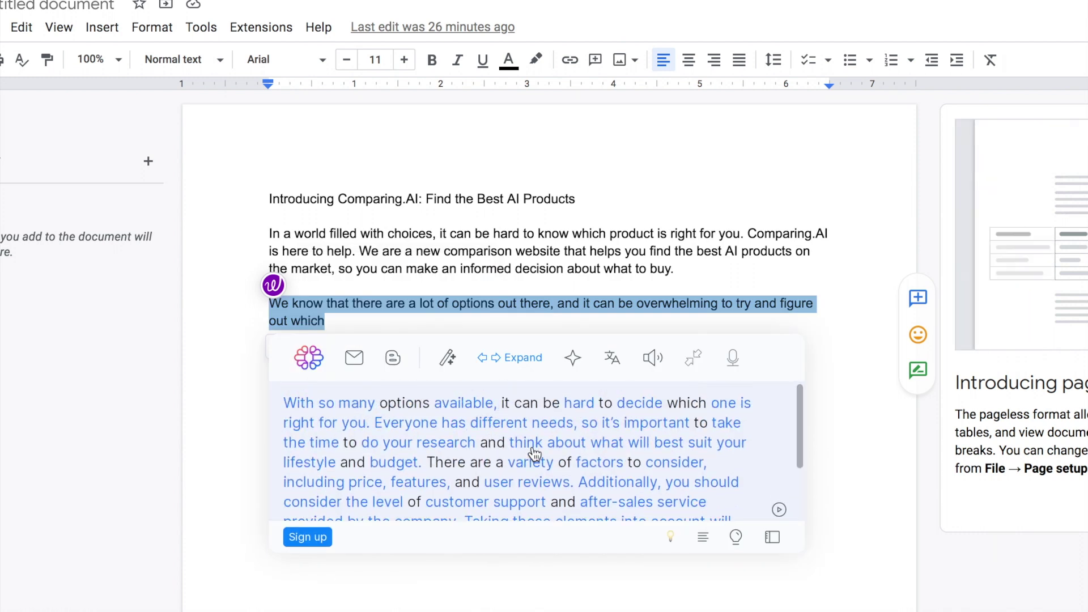
pyautogui.scroll(-1, 530, 442)
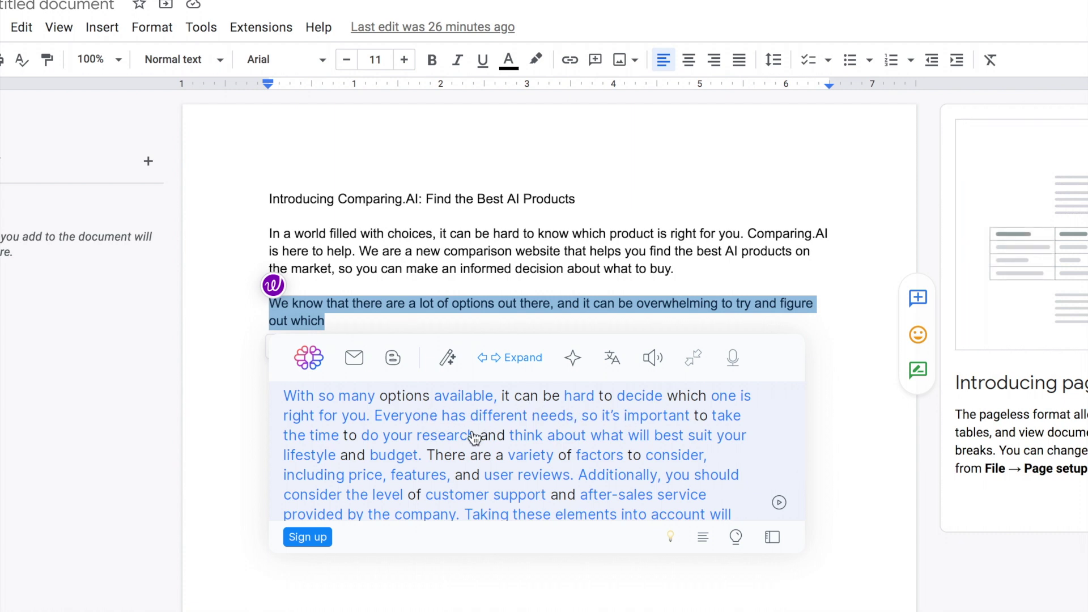
pyautogui.scroll(-1, 474, 437)
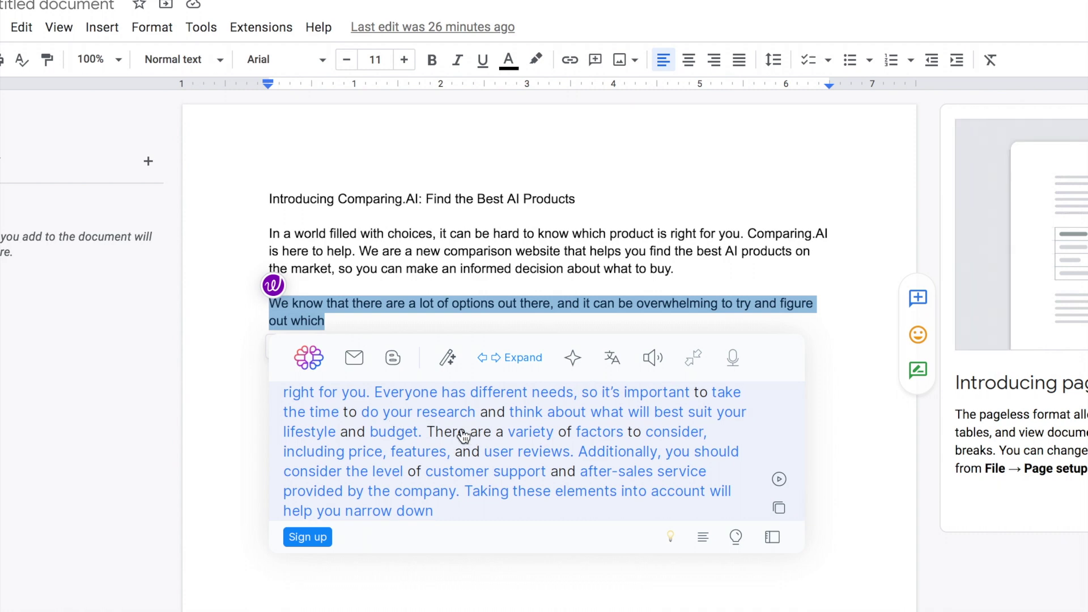
pyautogui.click(504, 453)
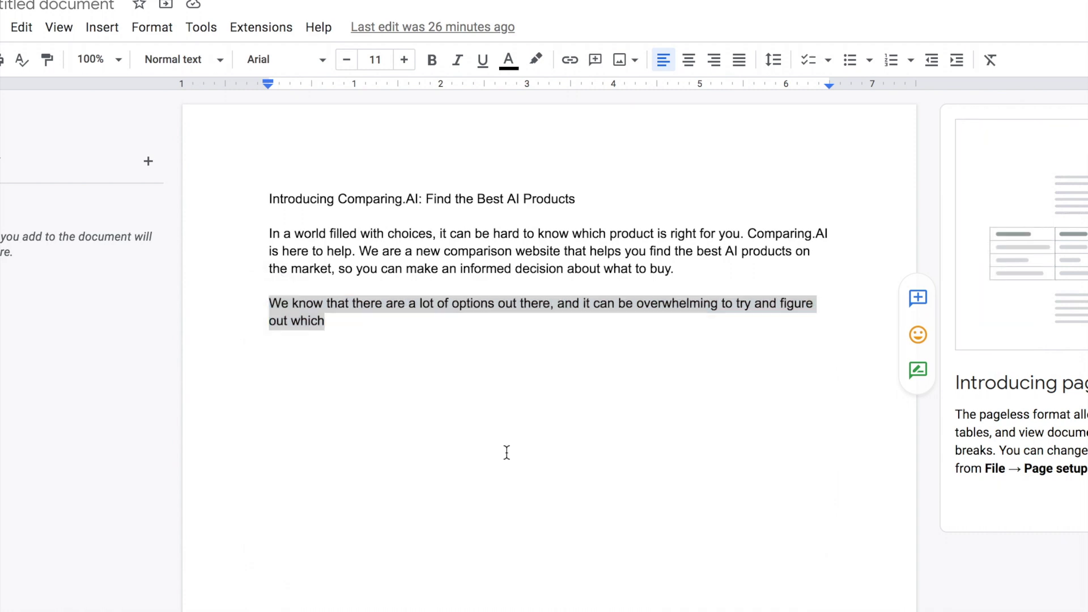
pyautogui.tripleClick(376, 383)
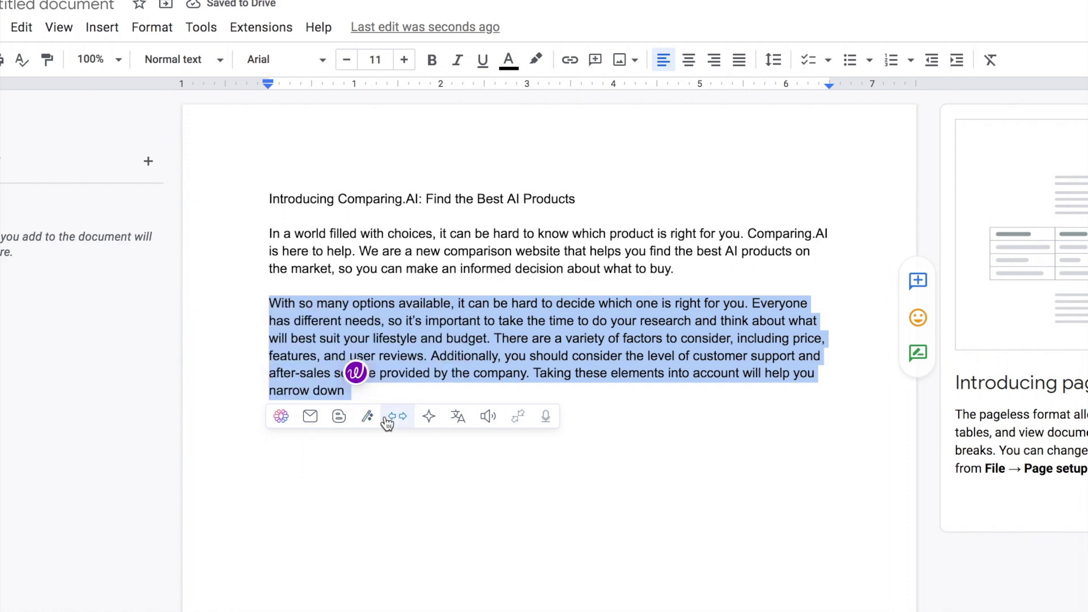
# - Generate a rewrite of the expanded paragraph, starting 'It can be difficult to pick out a suitable option'
pyautogui.click(368, 418)
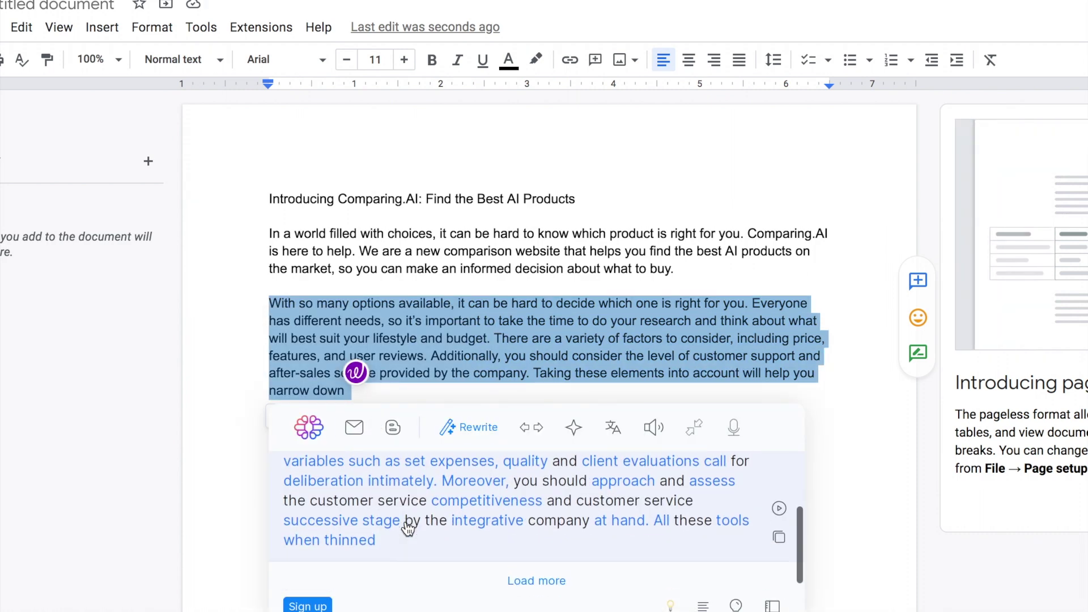
pyautogui.scroll(3, 408, 527)
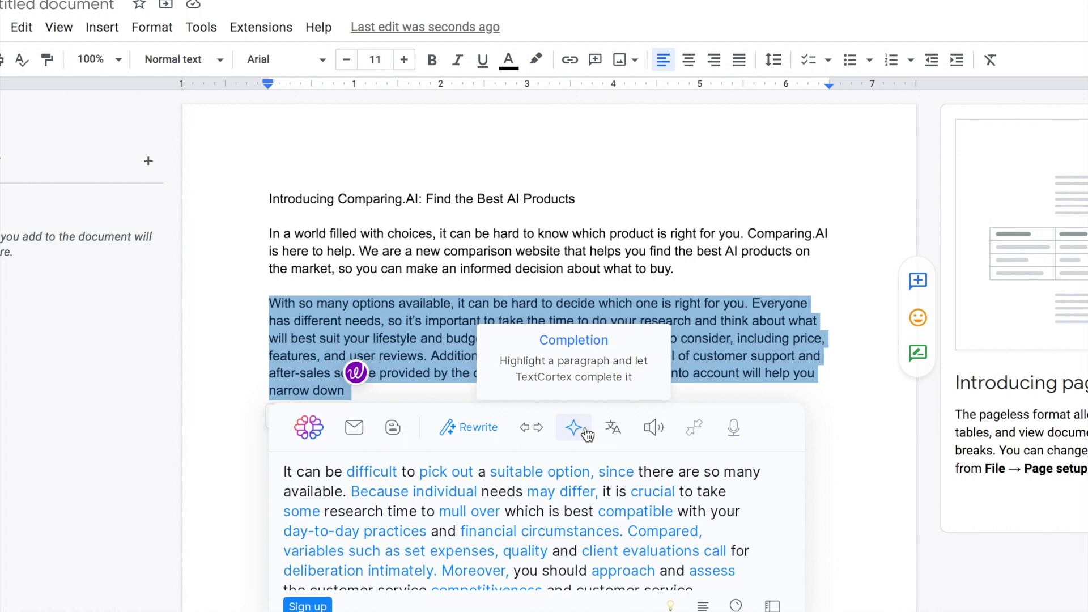
pyautogui.moveTo(622, 434)
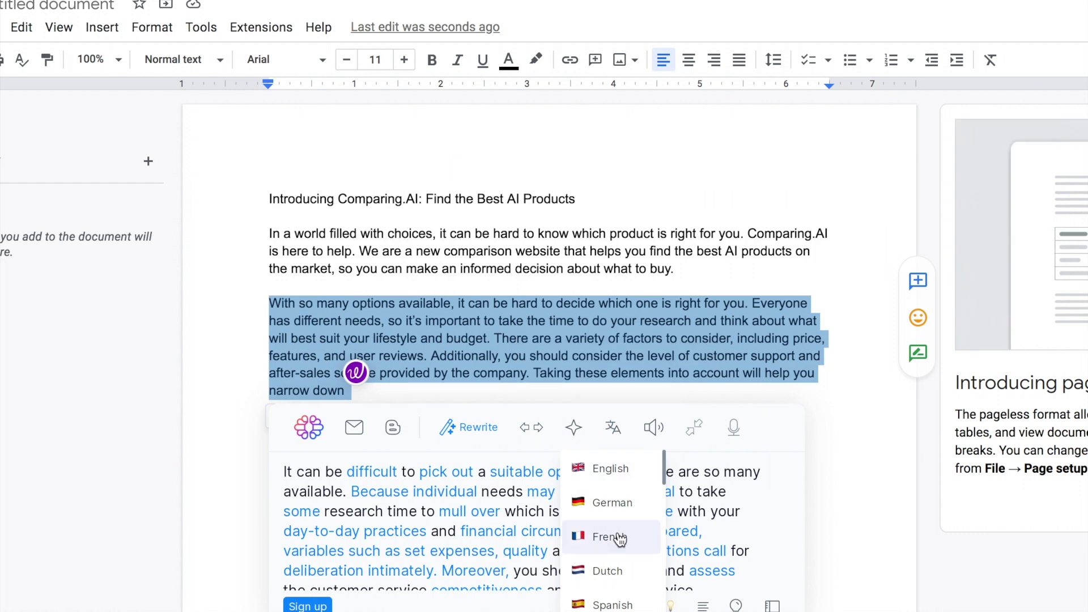
# - Replace the paragraph with TextCortex's French translation
pyautogui.scroll(-5, 618, 538)
pyautogui.scroll(-3, 620, 540)
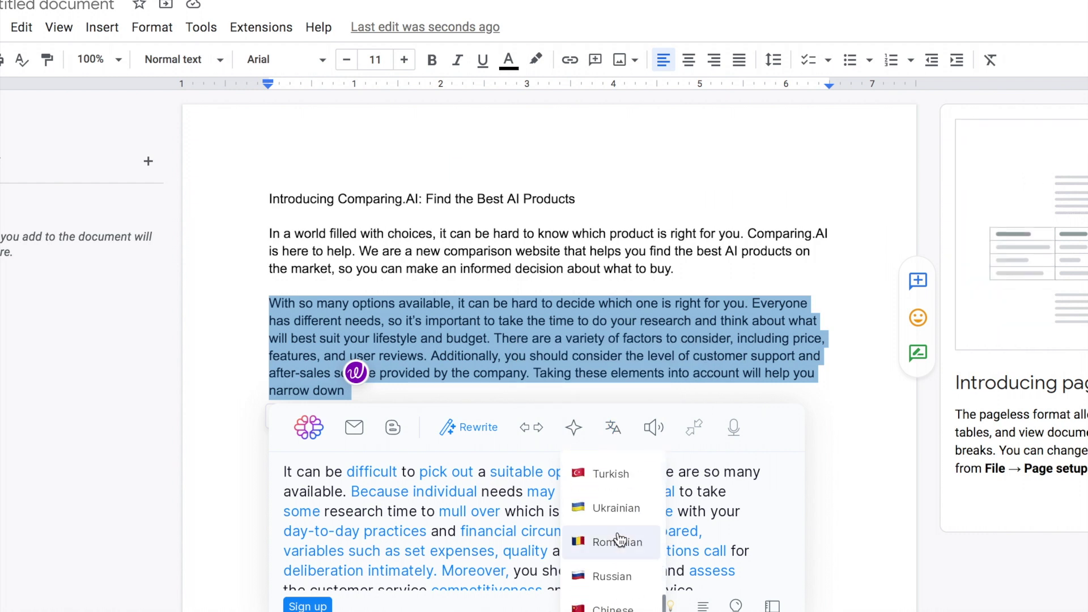
pyautogui.scroll(10, 621, 539)
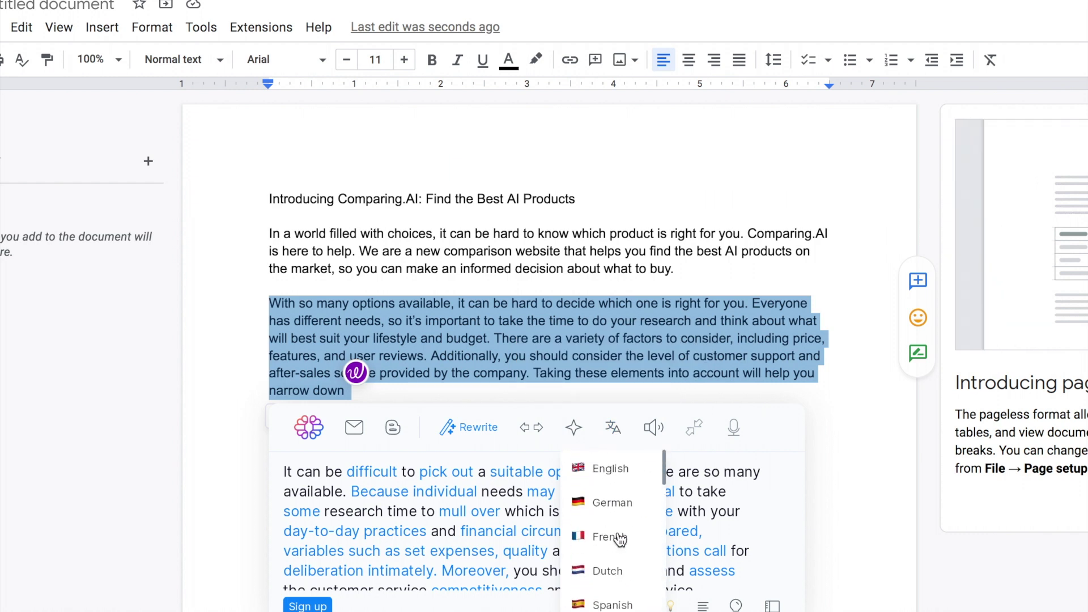
pyautogui.click(618, 505)
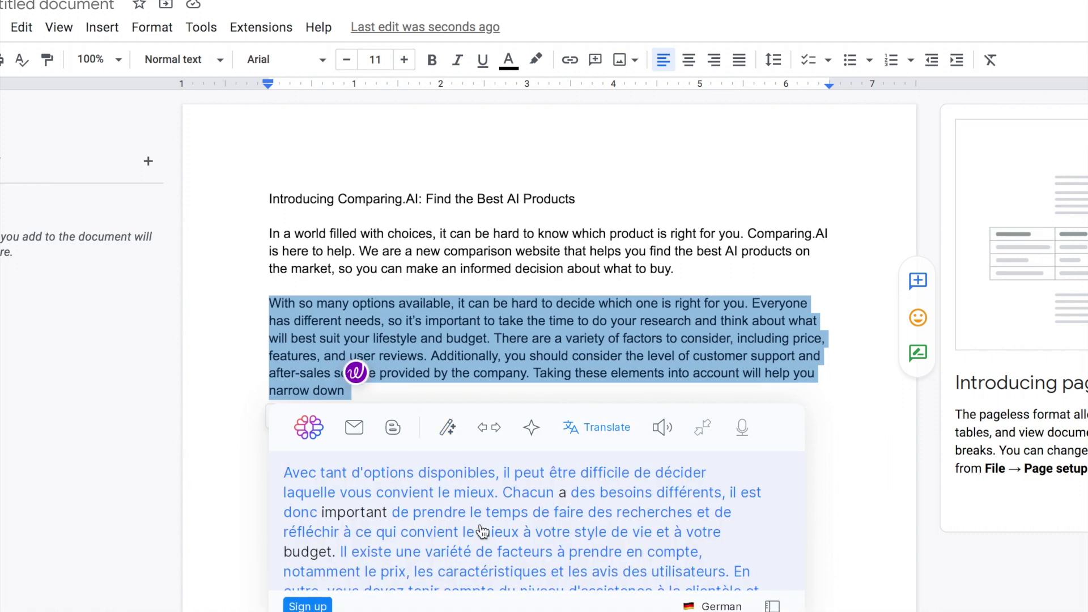
pyautogui.click(481, 525)
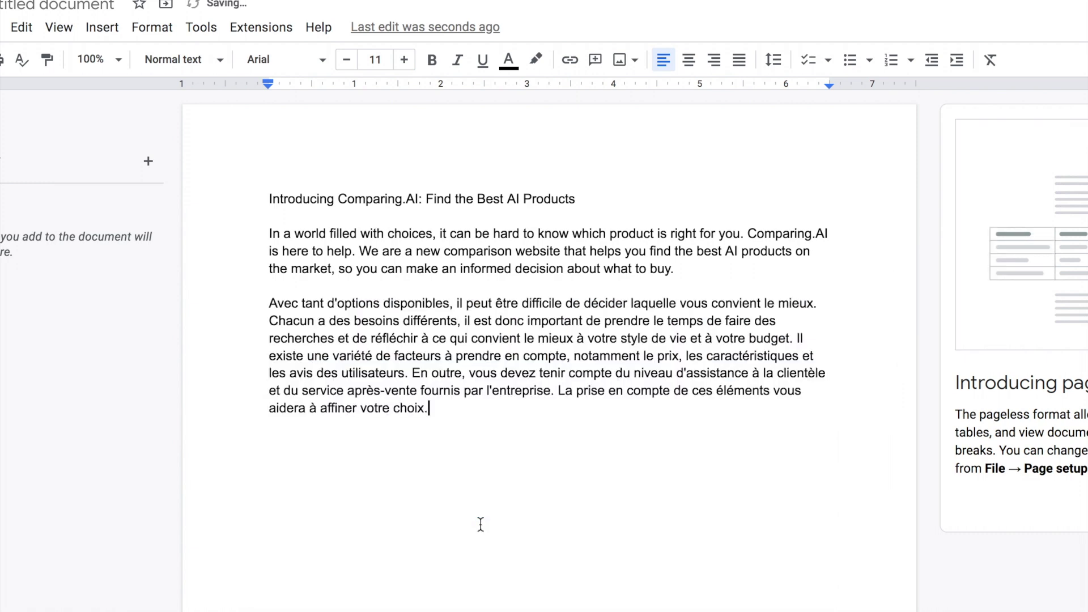
# - Undo the French translation, restoring the English paragraph beginning 'With so many options available'
pyautogui.tripleClick(291, 304)
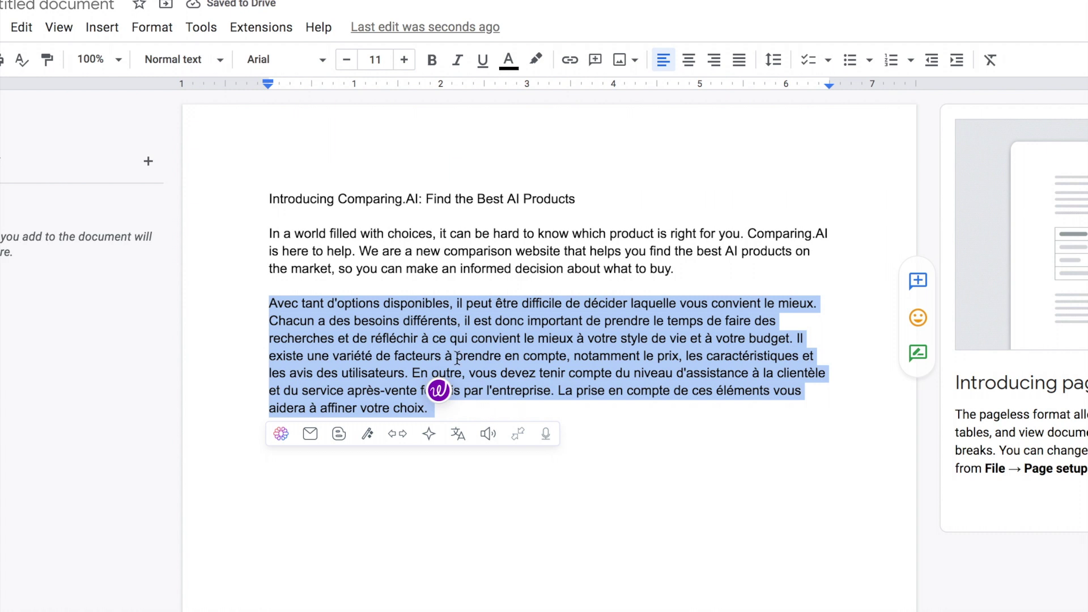
pyautogui.click(458, 435)
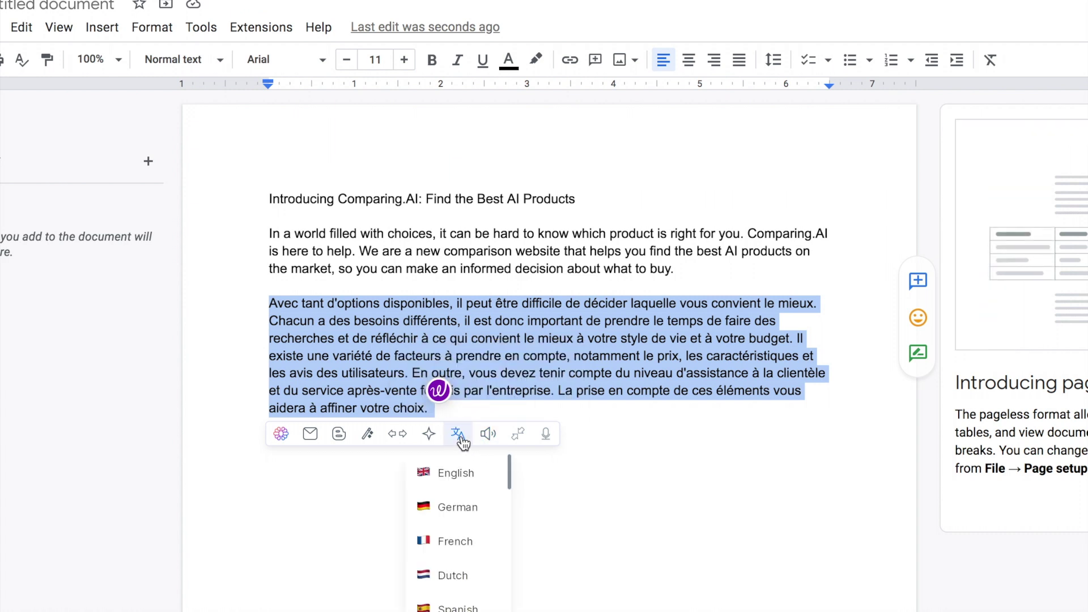
pyautogui.scroll(-10, 453, 513)
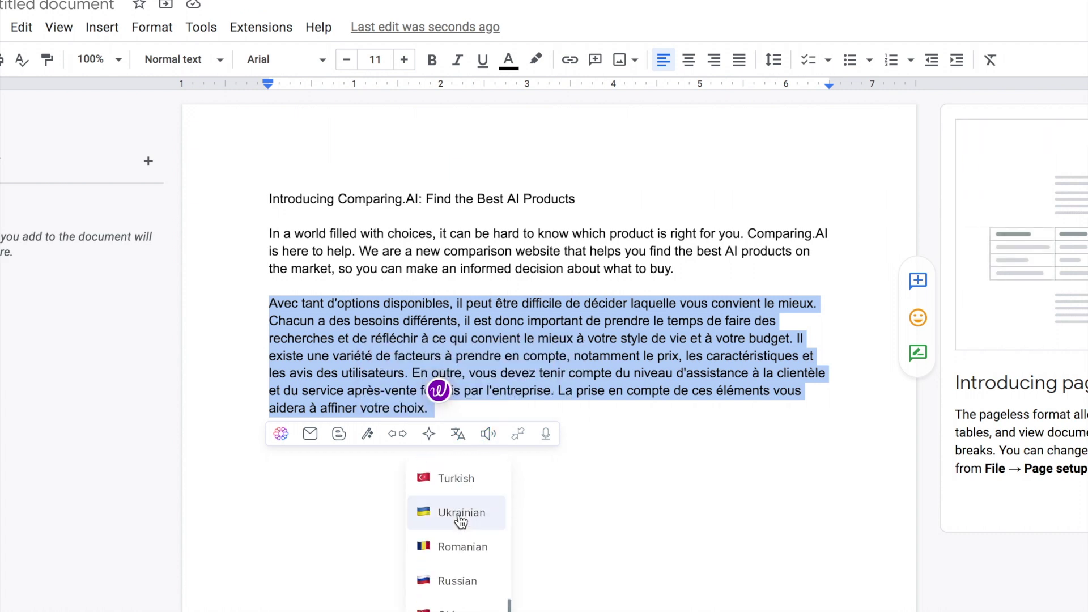
pyautogui.click(549, 352)
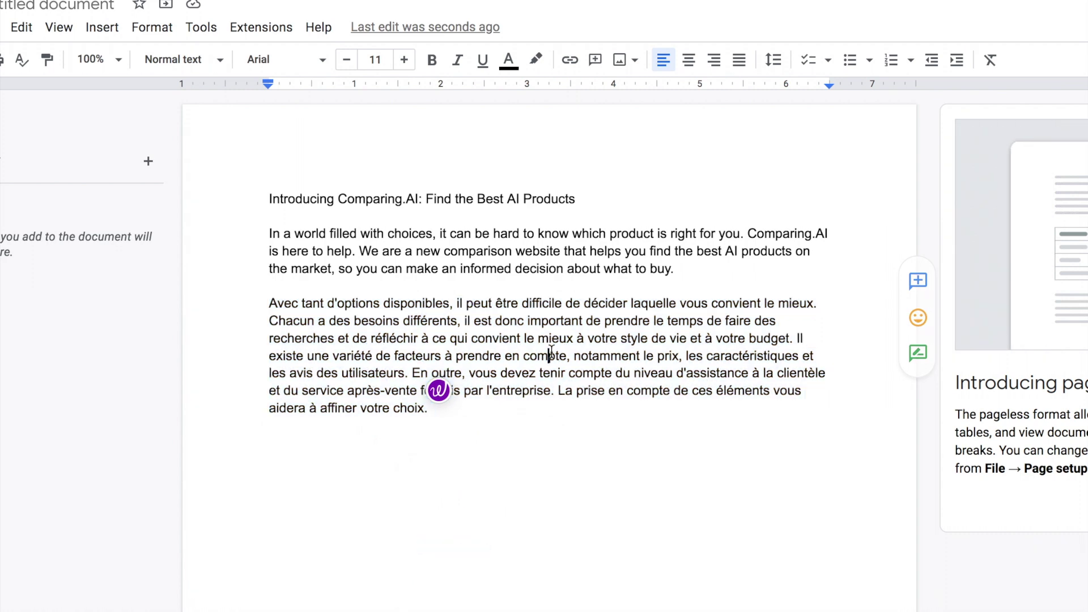
pyautogui.hotkey('ctrl', 'z')
pyautogui.click(550, 355)
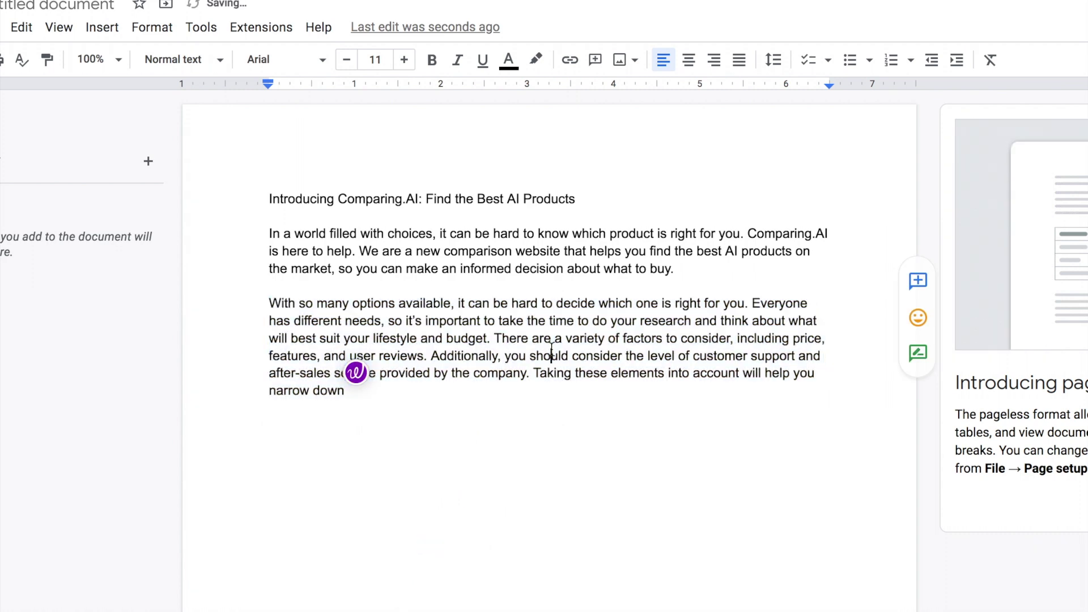
pyautogui.tripleClick(549, 355)
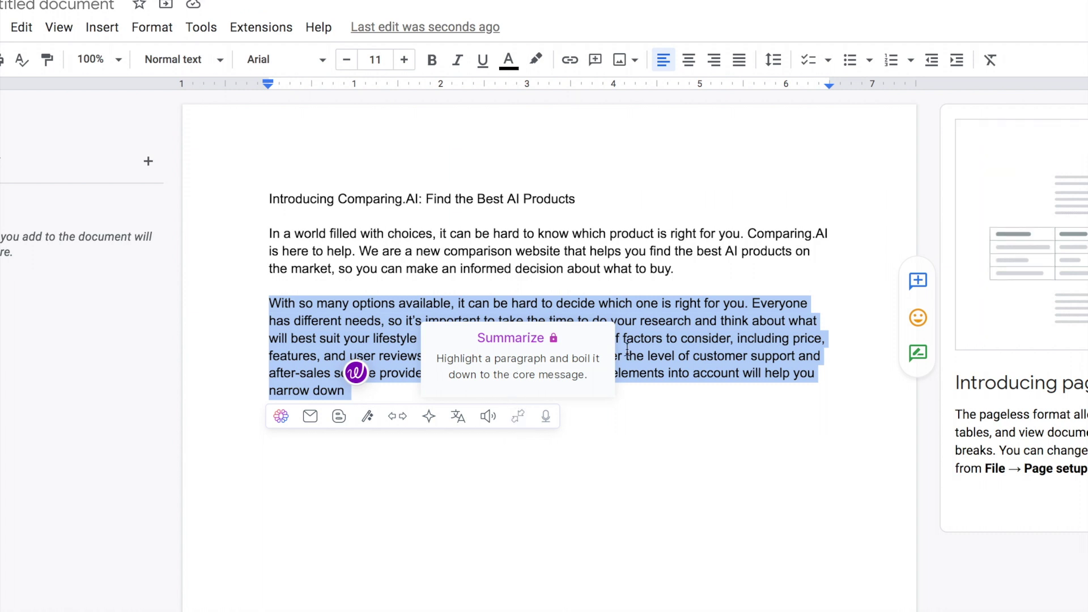
pyautogui.click(702, 322)
pyautogui.moveTo(347, 391); pyautogui.dragTo(260, 189)
pyautogui.click(484, 308)
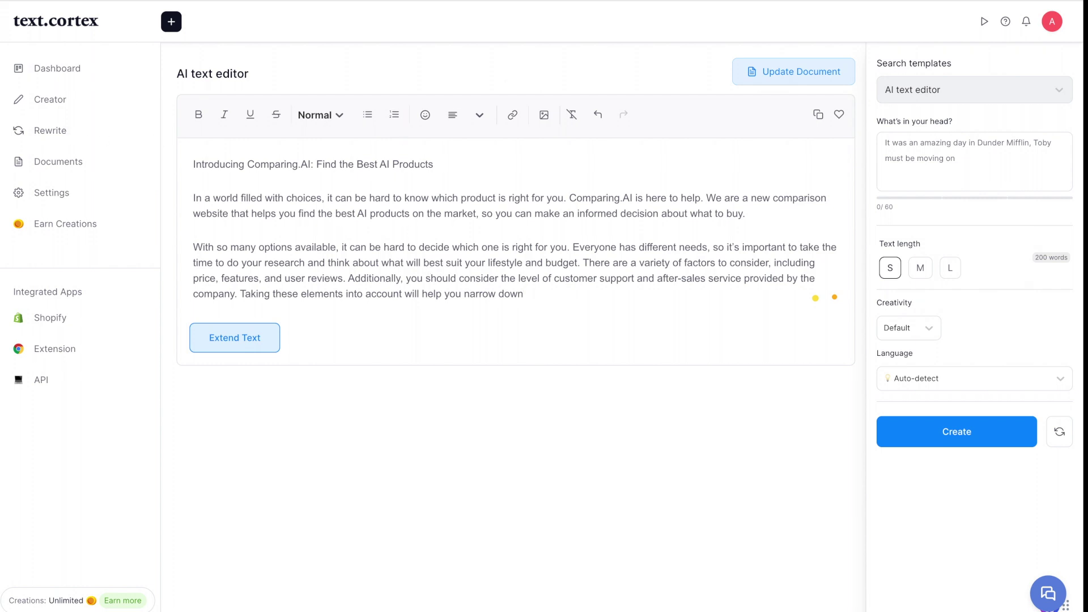
# - Complete the unfinished third paragraph with TextCortex and accept Grammarly's double-space fix
pyautogui.tripleClick(376, 163)
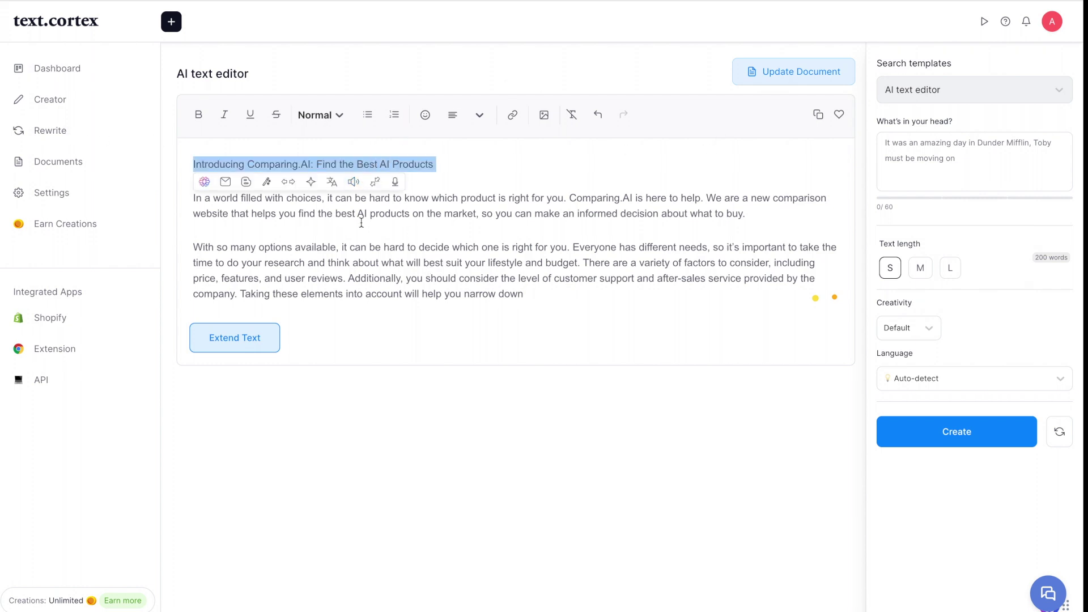
pyautogui.tripleClick(360, 263)
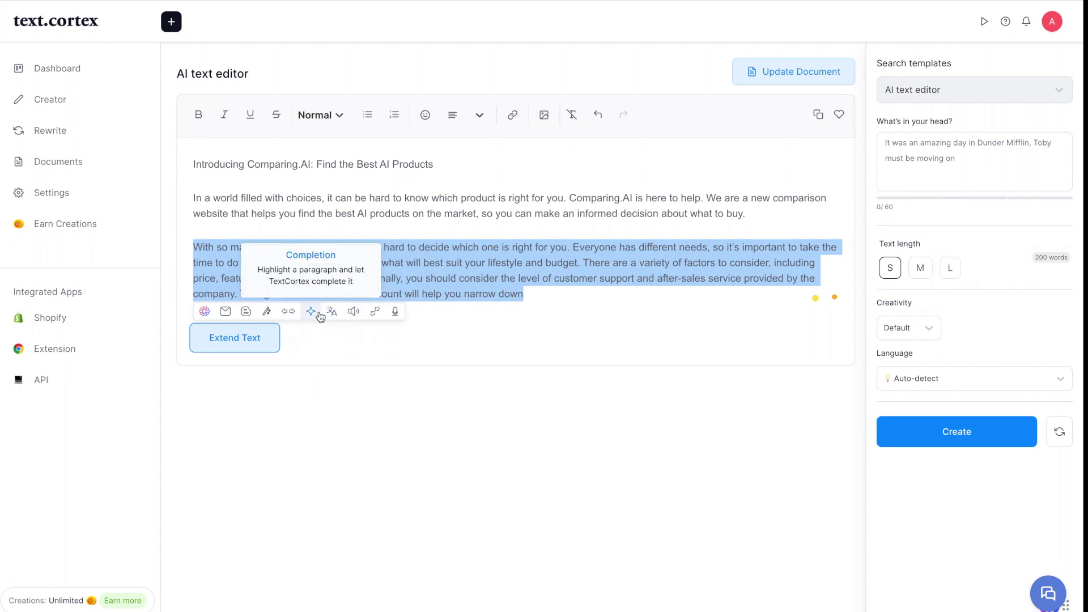
pyautogui.click(319, 314)
pyautogui.moveTo(529, 300)
pyautogui.click(528, 396)
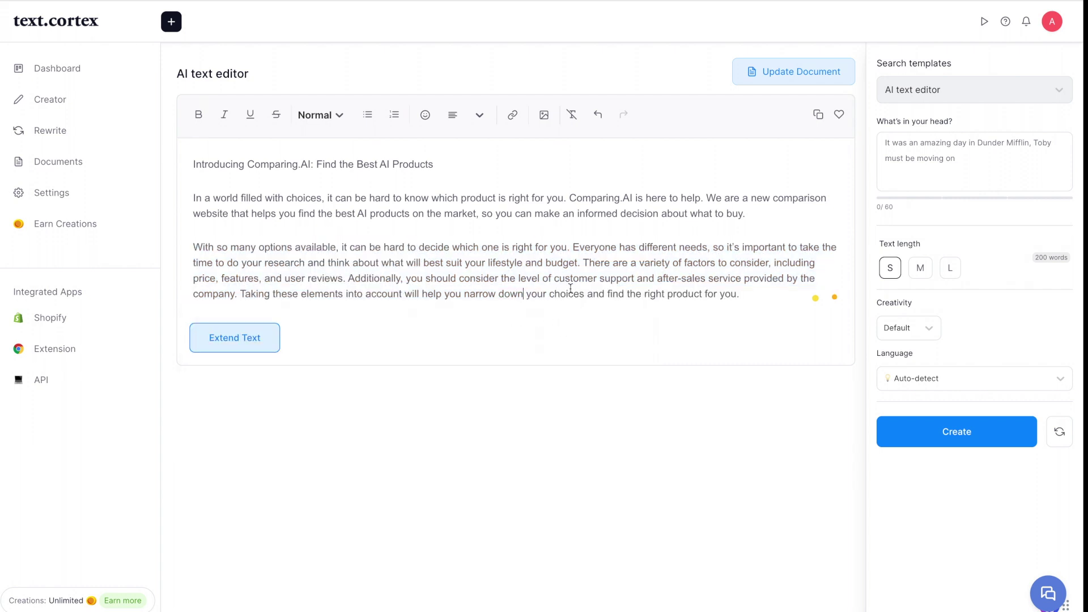
# - Generate a summary of the completed third paragraph
pyautogui.tripleClick(641, 258)
pyautogui.moveTo(335, 318)
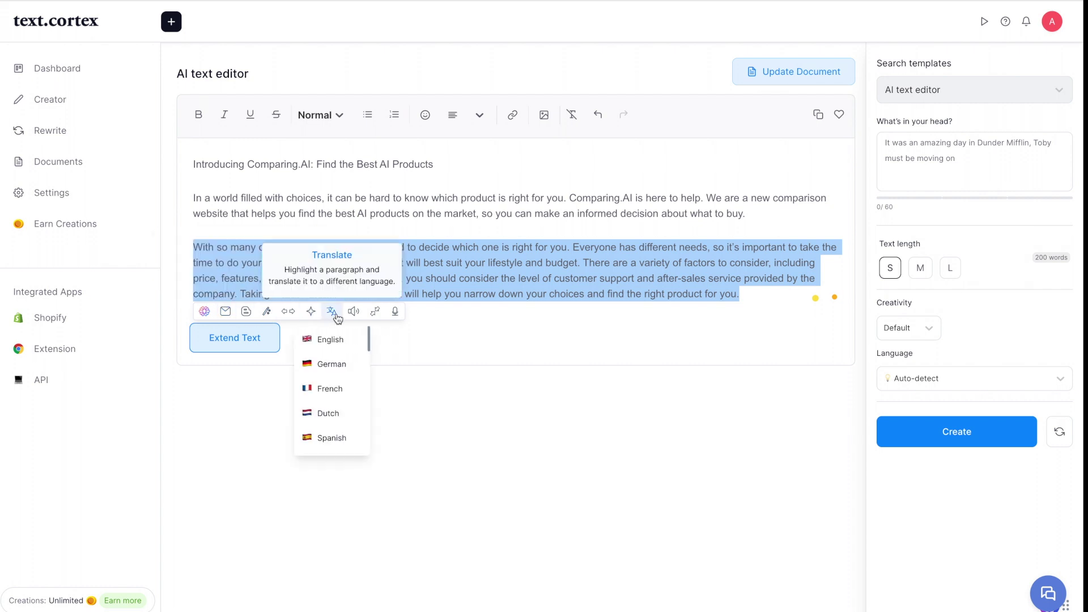
pyautogui.click(374, 313)
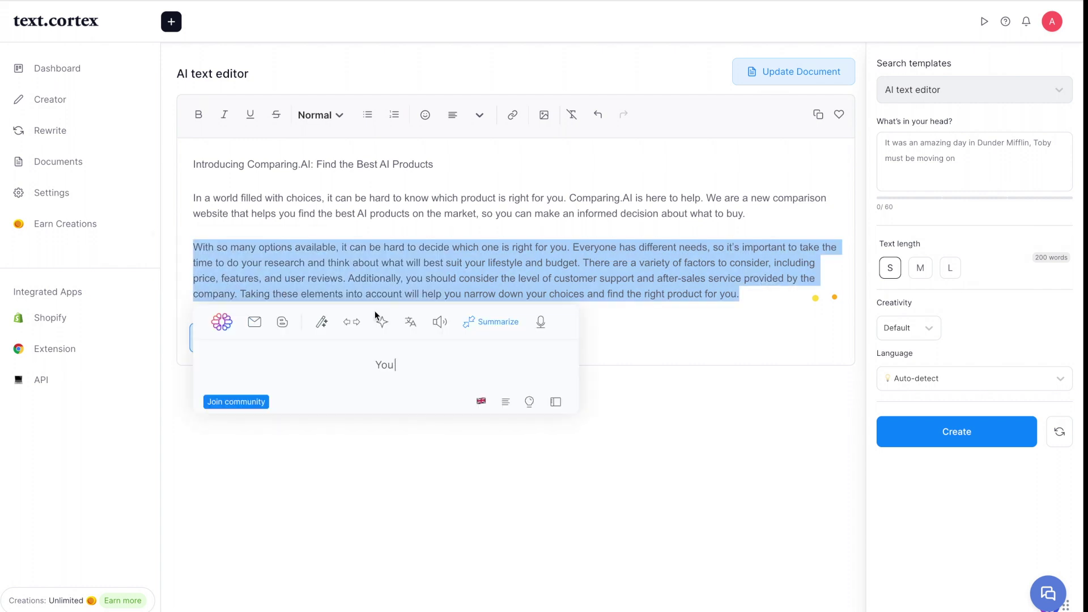
# - Replace the first body paragraph with a Detailed-tone rewrite starting 'Comparing.AI is a new comparison website'
pyautogui.scroll(-3, 394, 363)
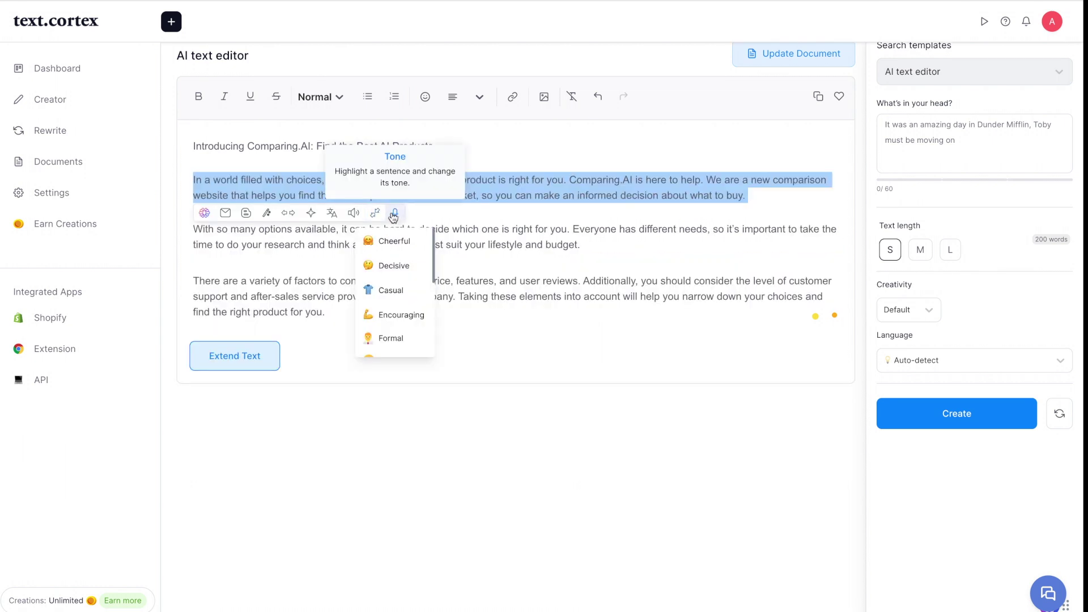
pyautogui.scroll(-5, 401, 253)
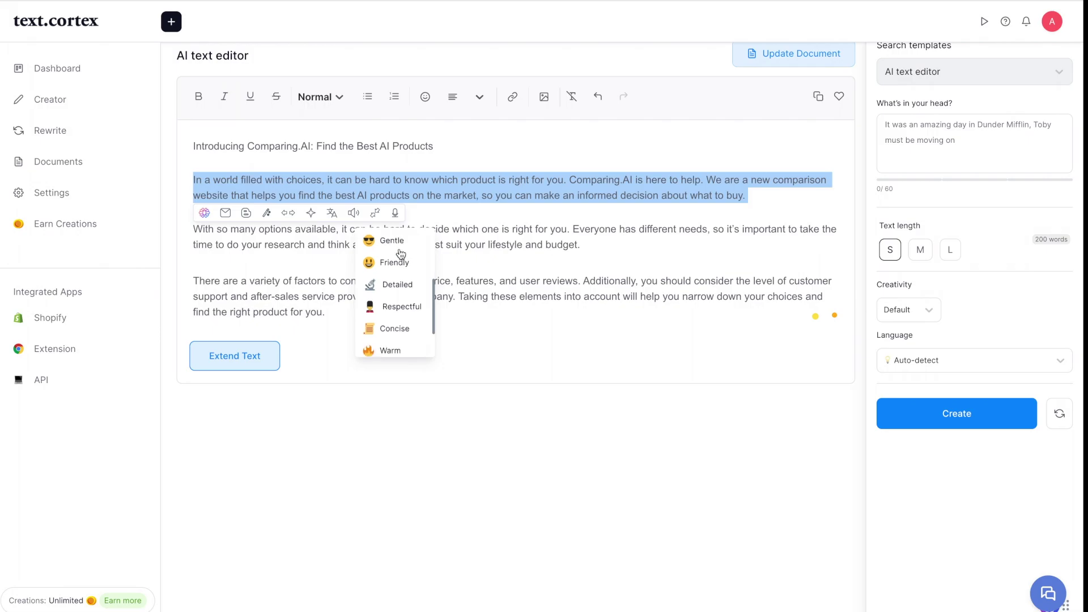
pyautogui.scroll(5, 401, 253)
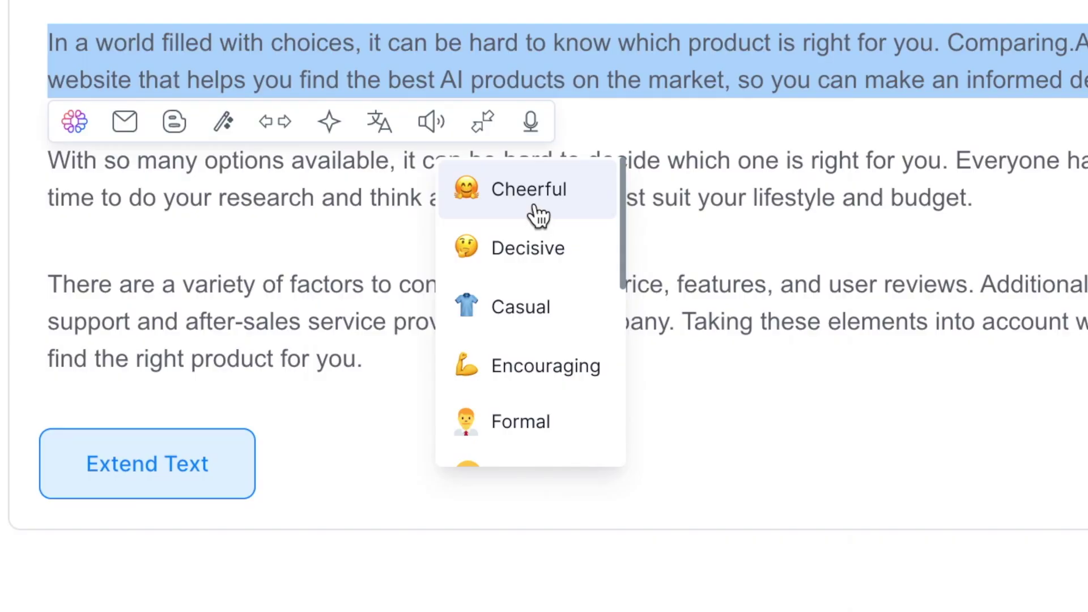
pyautogui.scroll(-3, 532, 250)
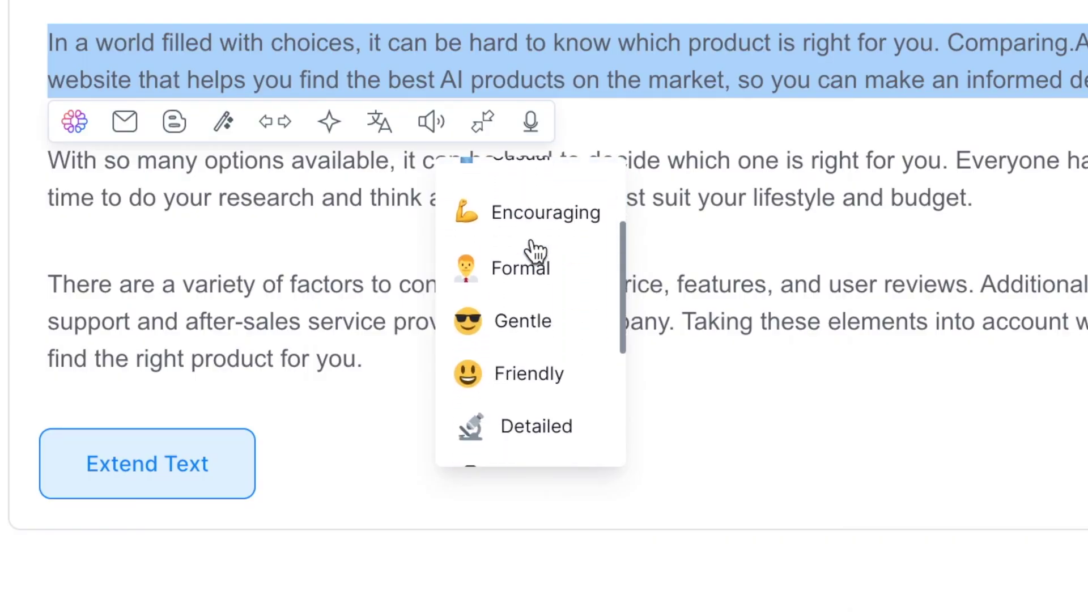
pyautogui.scroll(-4, 535, 250)
pyautogui.scroll(-2, 530, 397)
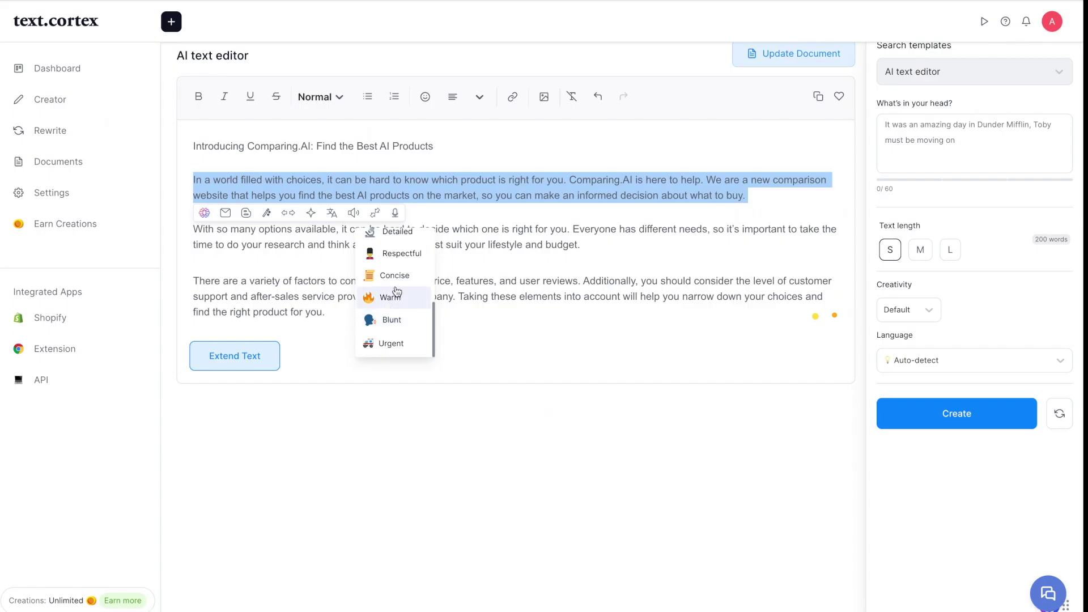
pyautogui.scroll(2, 522, 317)
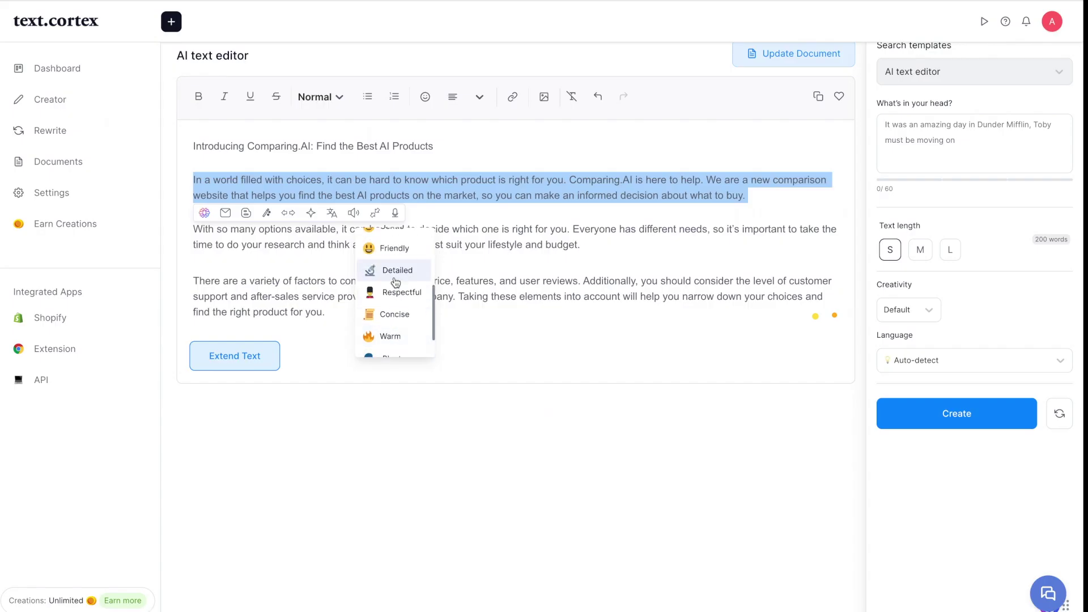
pyautogui.click(395, 282)
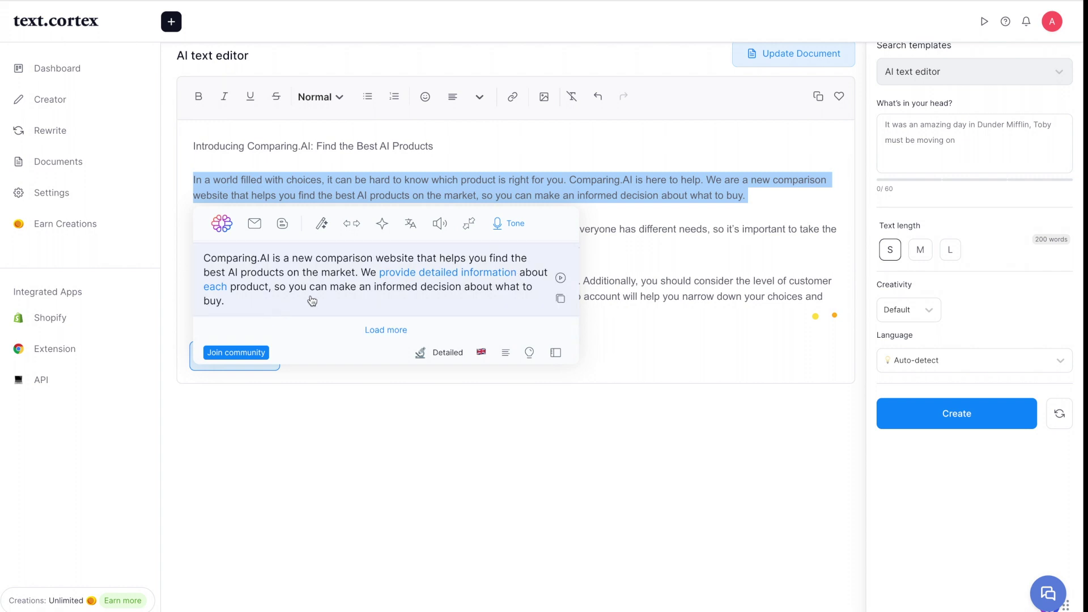
pyautogui.click(339, 291)
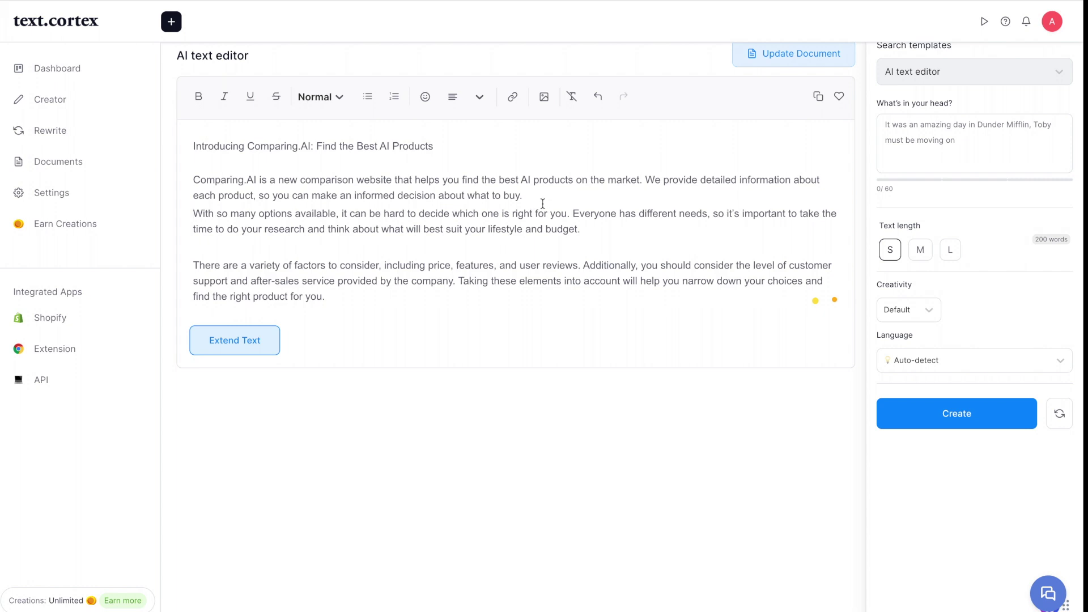
# - Add a blank line after 'buy.' and replace the last paragraph with its Detailed-tone rewrite
pyautogui.click(542, 203)
pyautogui.press('Return')
pyautogui.doubleClick(327, 281)
pyautogui.click(327, 281)
pyautogui.moveTo(390, 343)
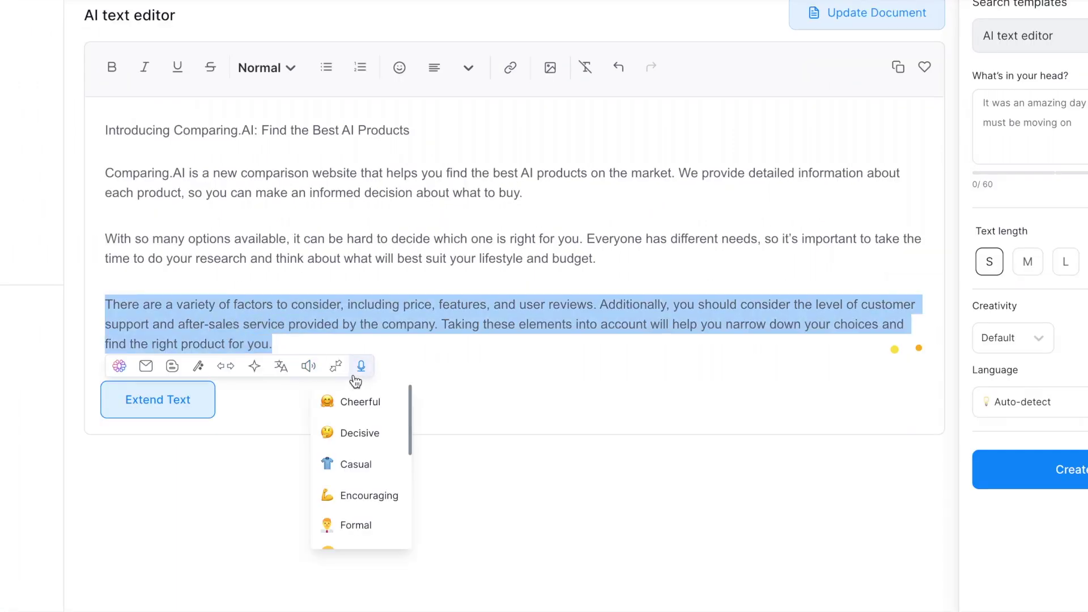
pyautogui.scroll(-3, 357, 471)
pyautogui.click(376, 451)
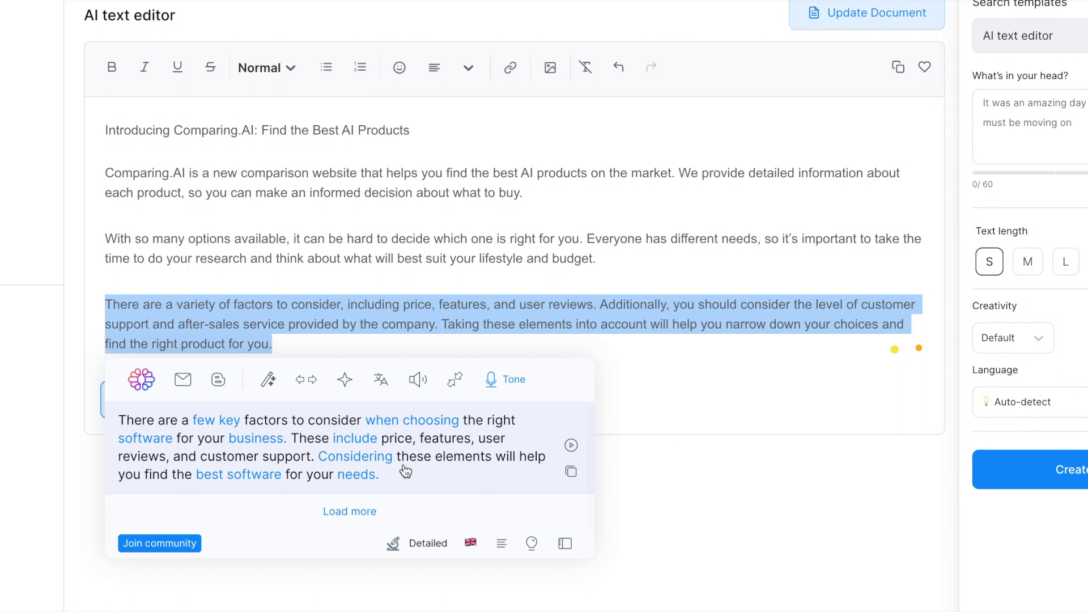
pyautogui.click(449, 471)
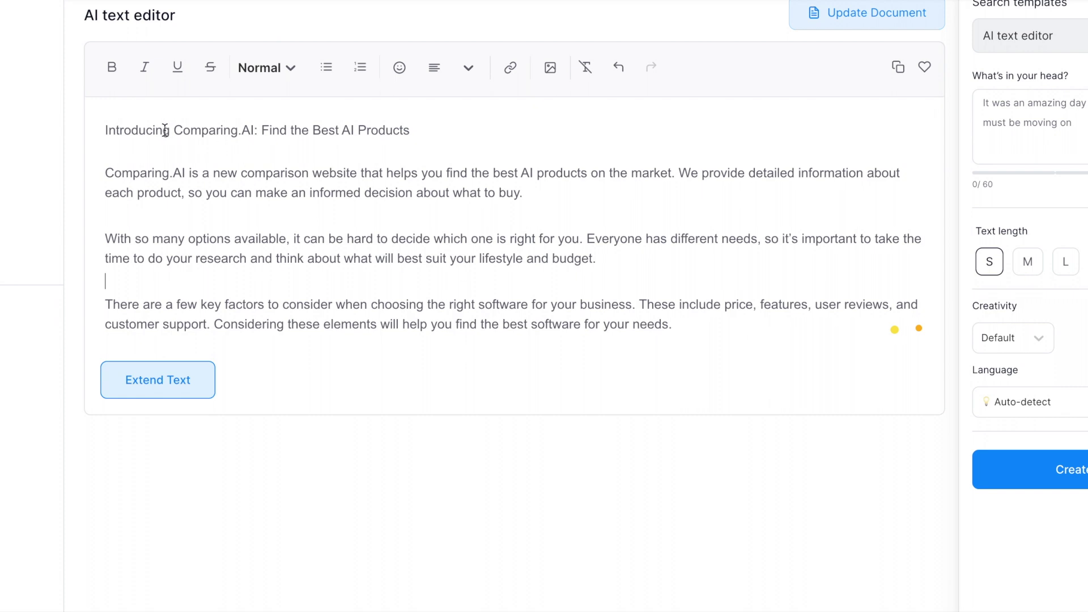
pyautogui.moveTo(166, 130); pyautogui.dragTo(370, 127)
pyautogui.click(565, 130)
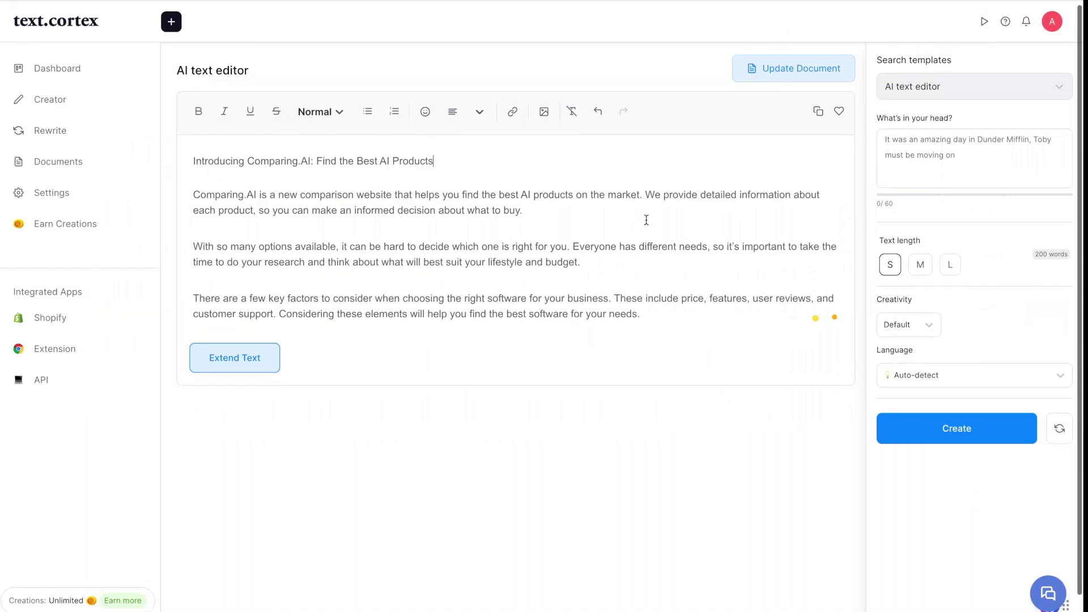
# - Play the 'With so many options available' paragraph aloud using Text to speech
pyautogui.tripleClick(603, 250)
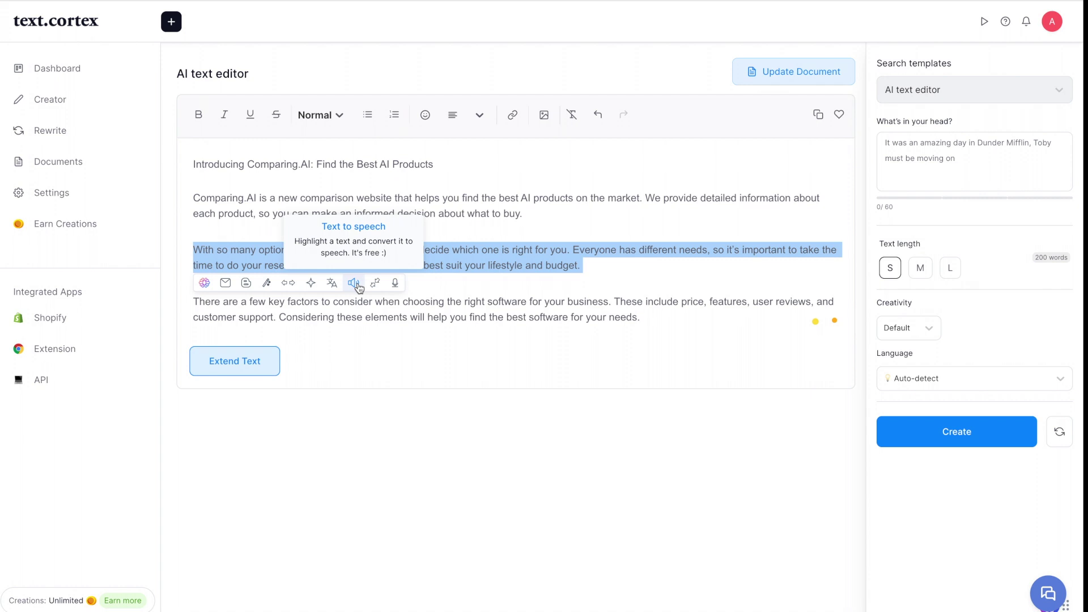
pyautogui.click(357, 287)
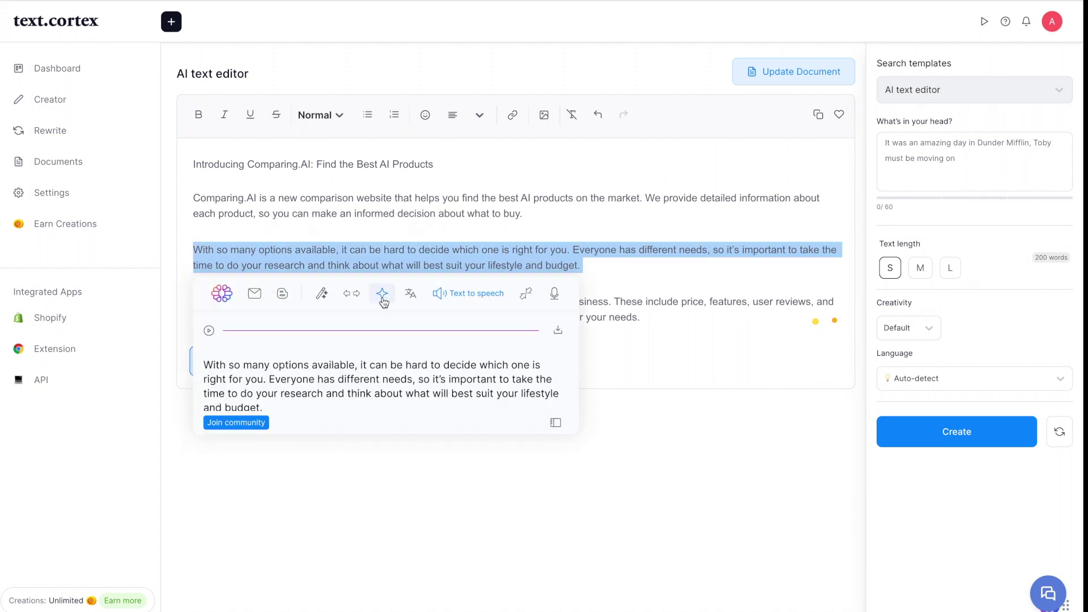
pyautogui.click(209, 332)
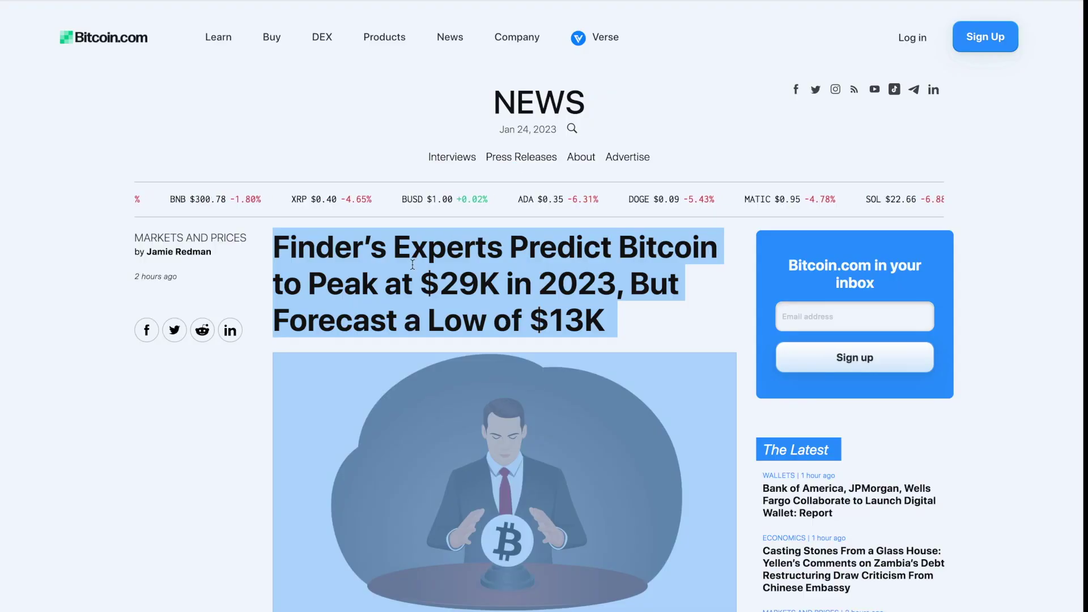
# - Copy the Bitcoin.com article from its title to the Finder's forecast paragraph into a new Google Doc
pyautogui.scroll(-2, 332, 270)
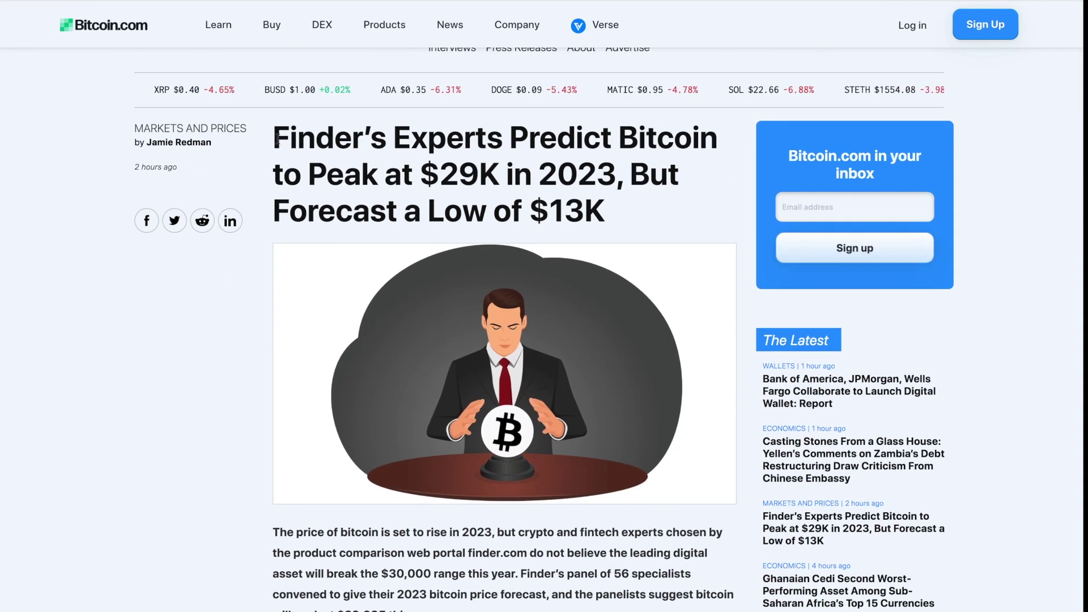
pyautogui.scroll(-15, 406, 207)
pyautogui.scroll(-5, 406, 207)
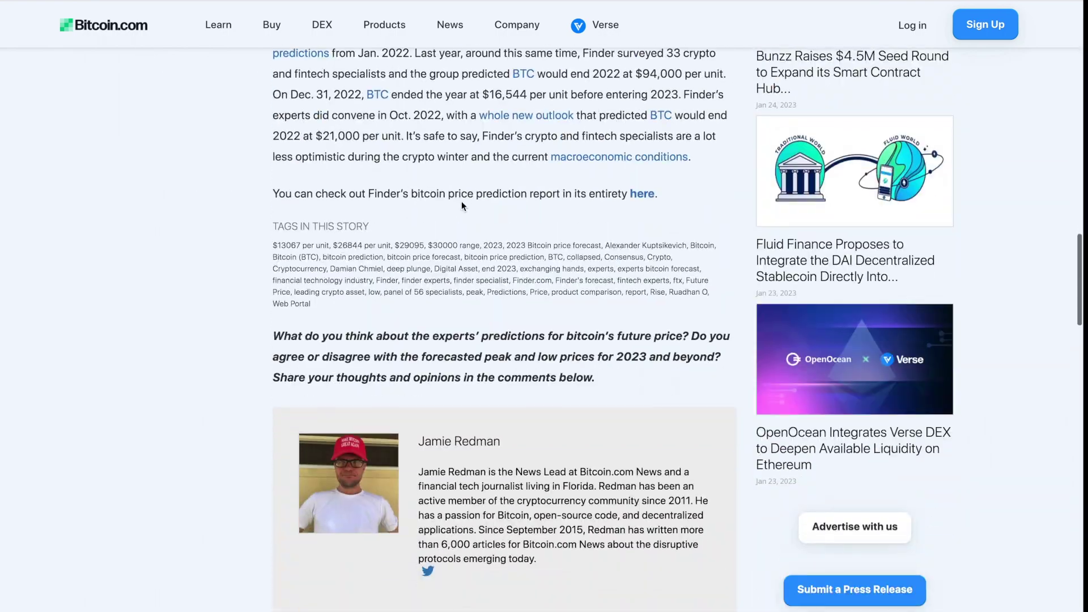
pyautogui.tripleClick(701, 164)
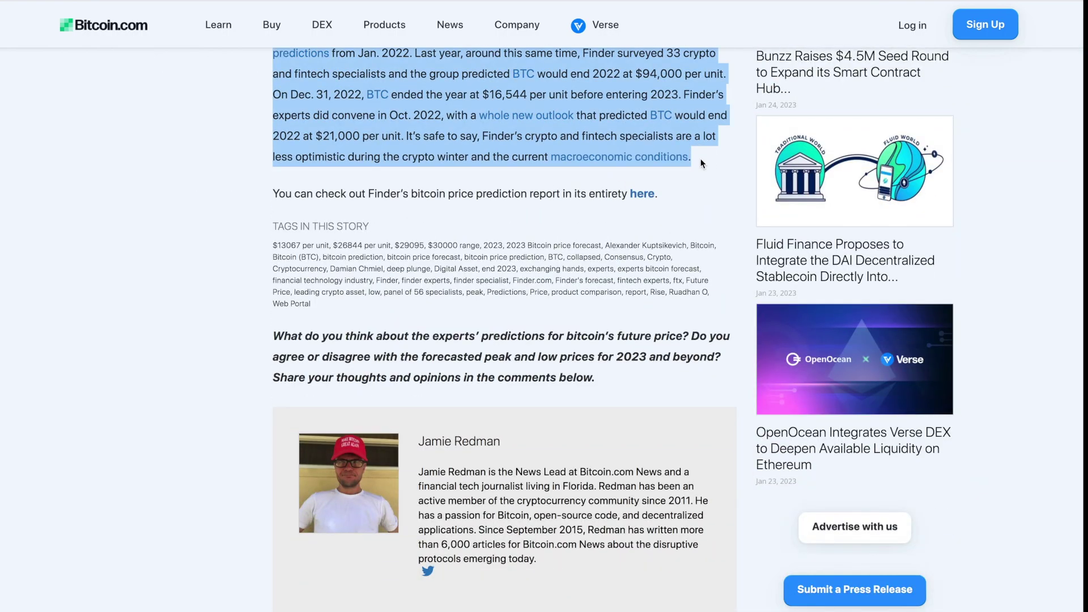
pyautogui.hotkey('ctrl', 'shift', 'Home')
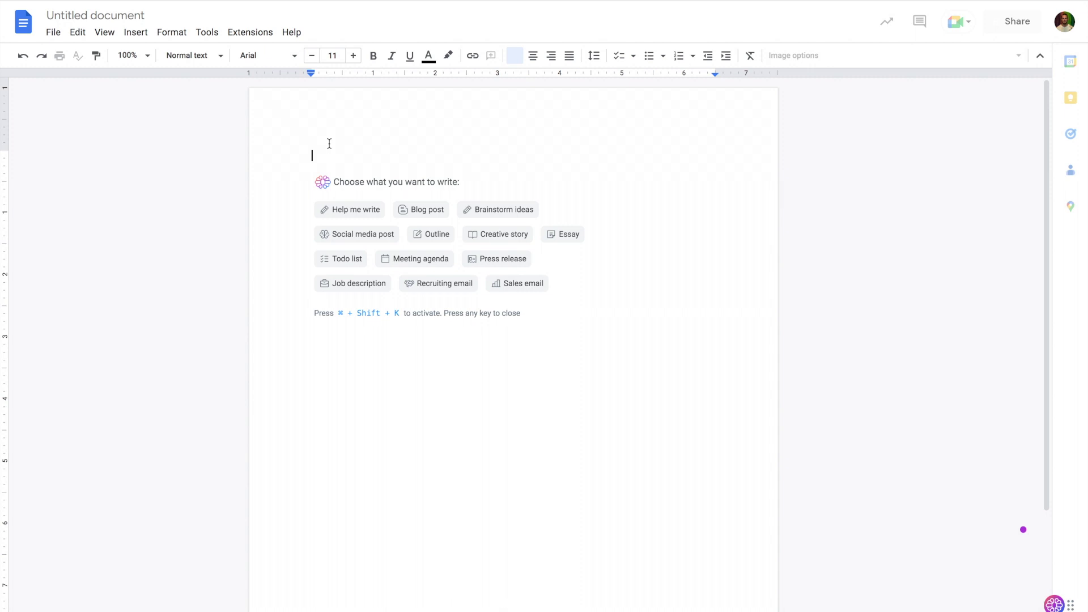
pyautogui.hotkey('ctrl', 'v')
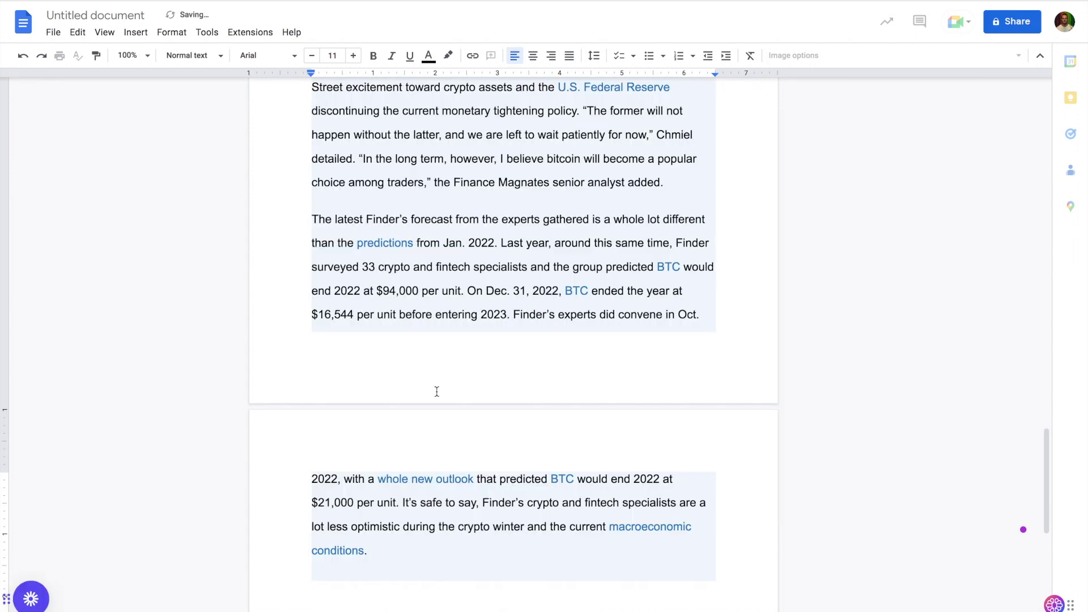
pyautogui.hotkey('ctrl', 'shift', 'Home')
pyautogui.scroll(-10, 451, 229)
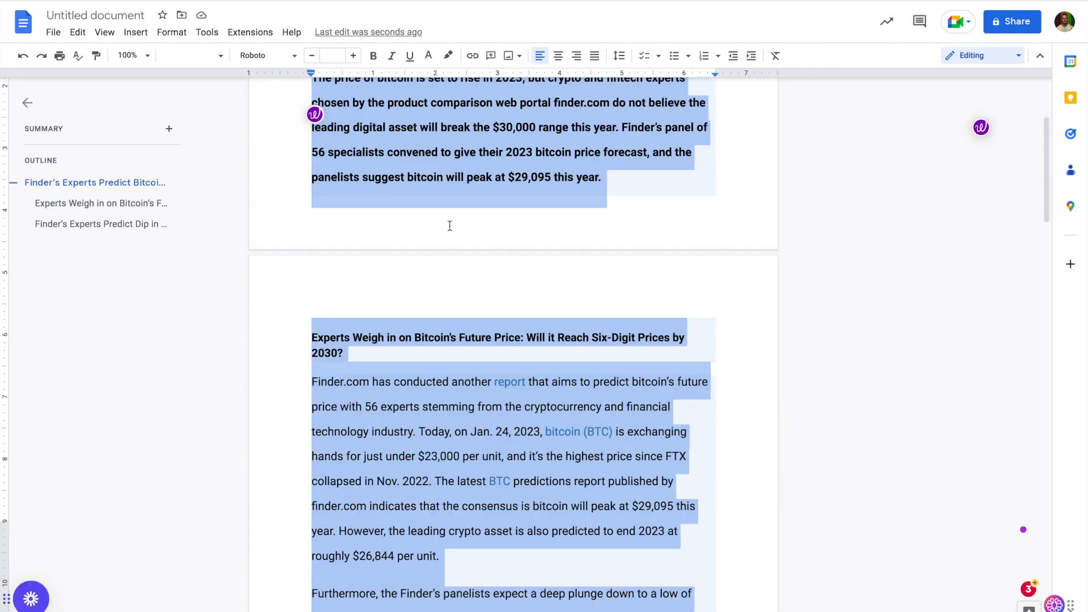
pyautogui.scroll(-10, 450, 228)
pyautogui.click(466, 365)
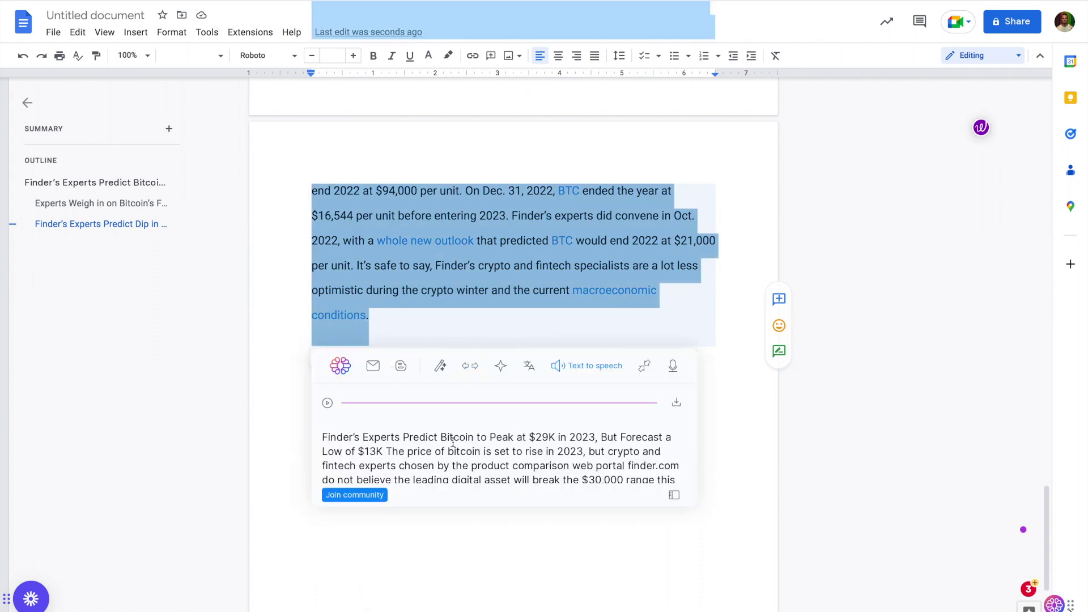
pyautogui.click(327, 405)
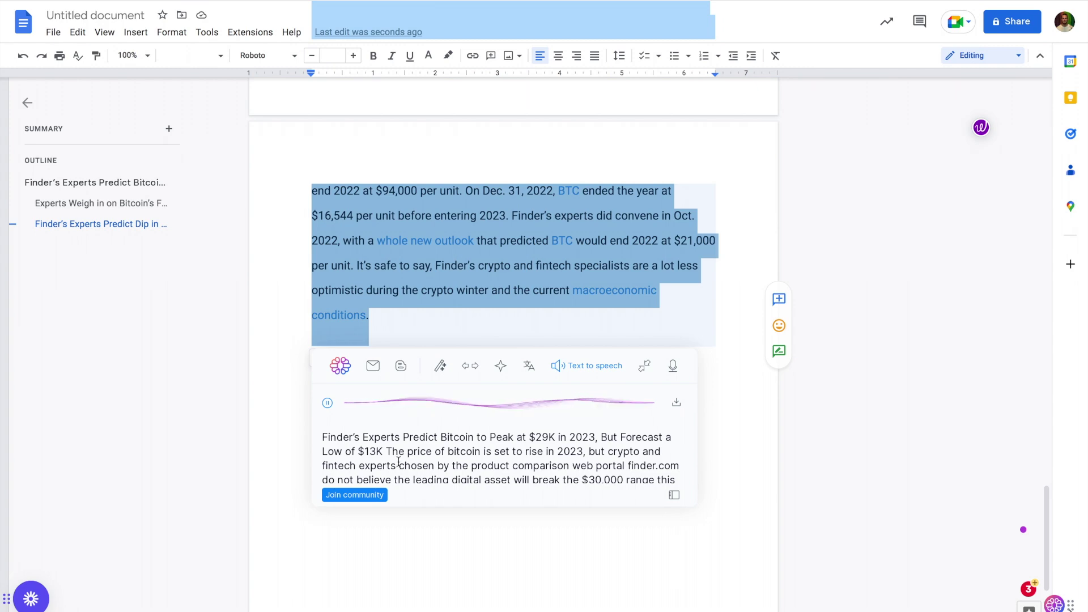
pyautogui.click(406, 290)
pyautogui.scroll(15, 522, 277)
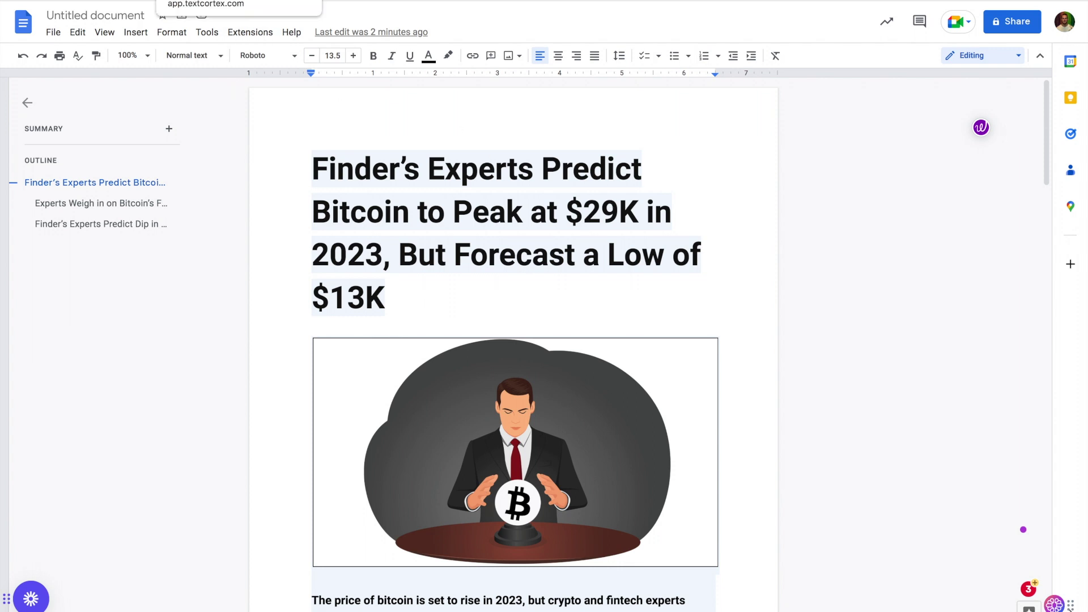
# - Get Wordtune rewrites of the opening bitcoin paragraph, trying paragraph and sentence scope and Casual tone
pyautogui.tripleClick(590, 304)
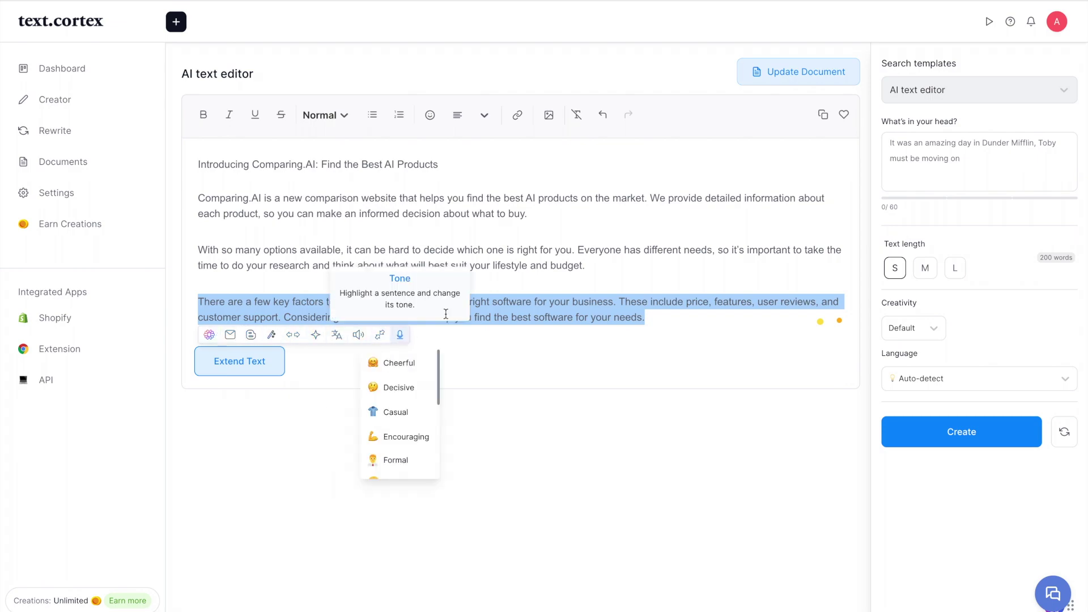
pyautogui.click(400, 363)
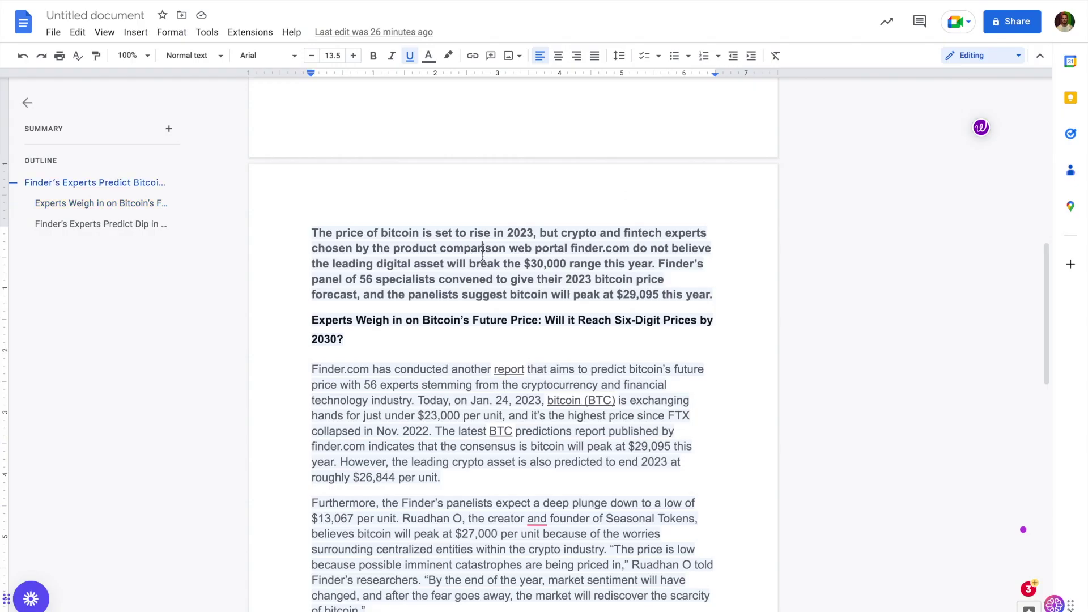
pyautogui.tripleClick(483, 256)
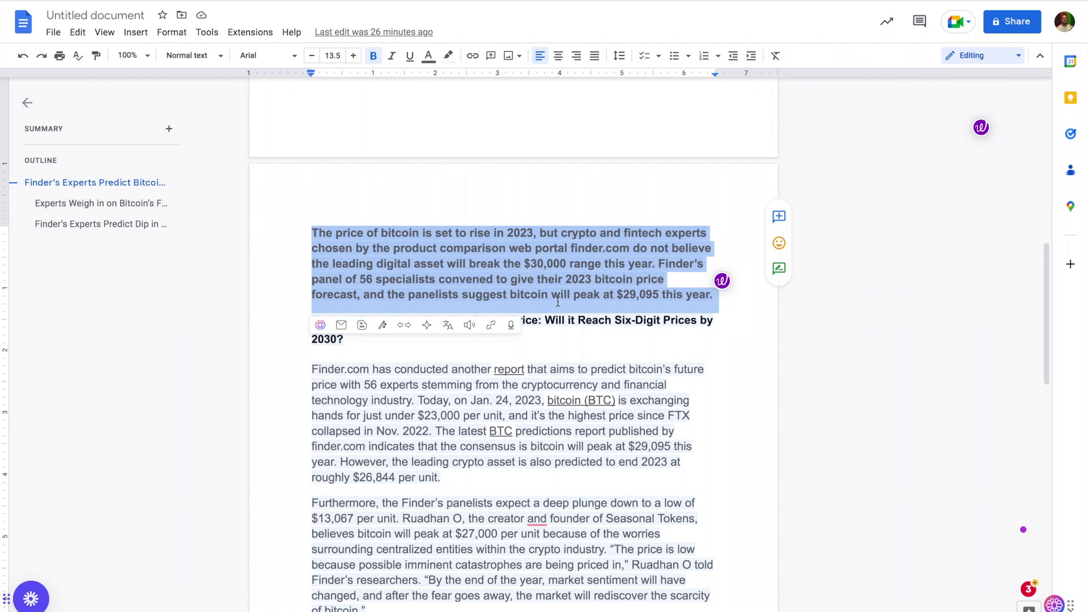
pyautogui.click(722, 282)
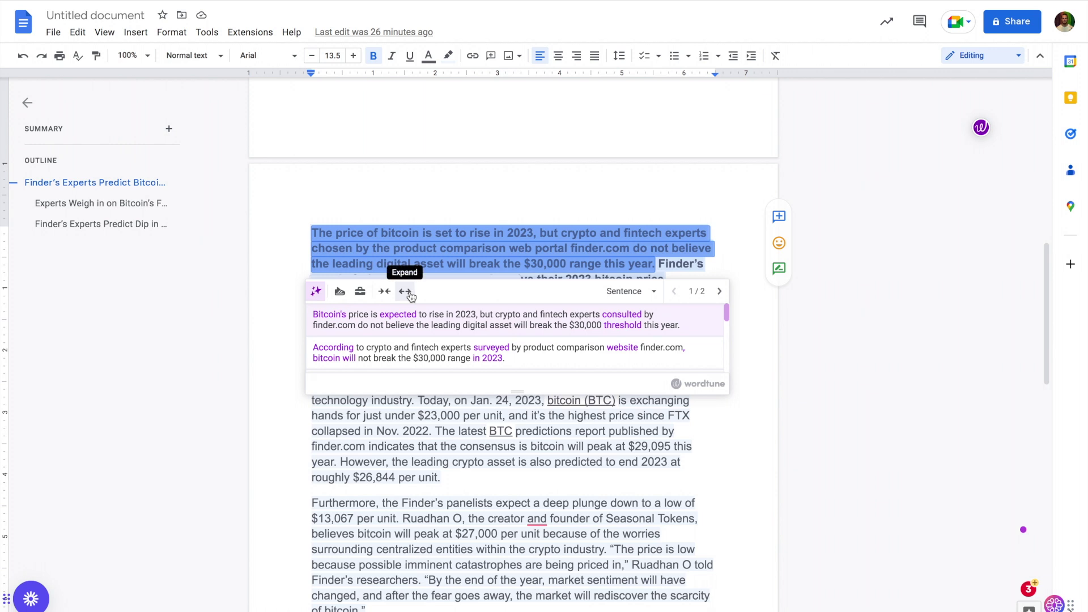
pyautogui.click(635, 293)
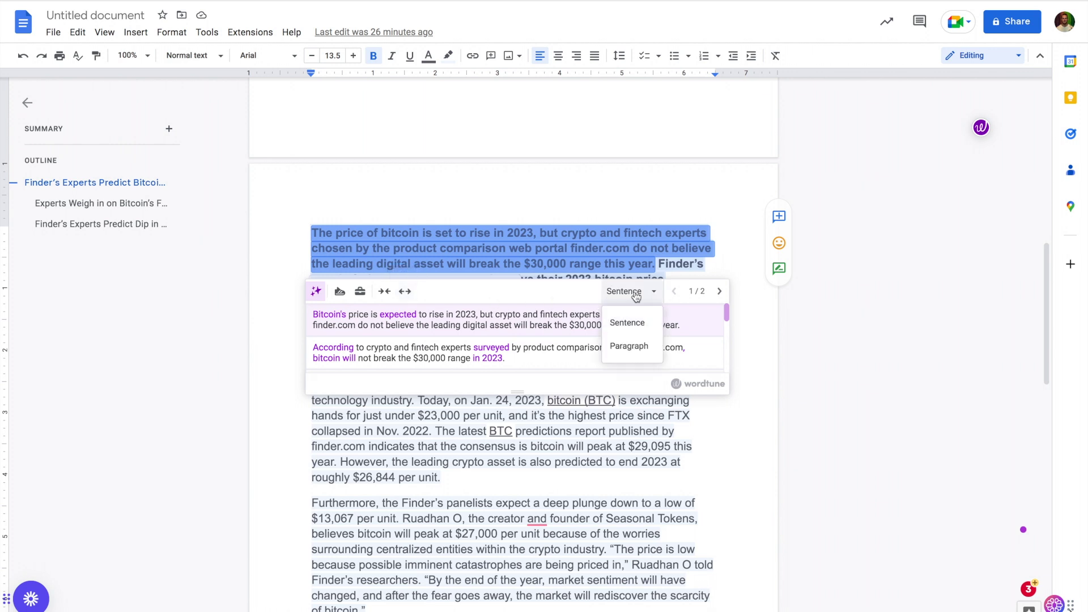
pyautogui.click(628, 346)
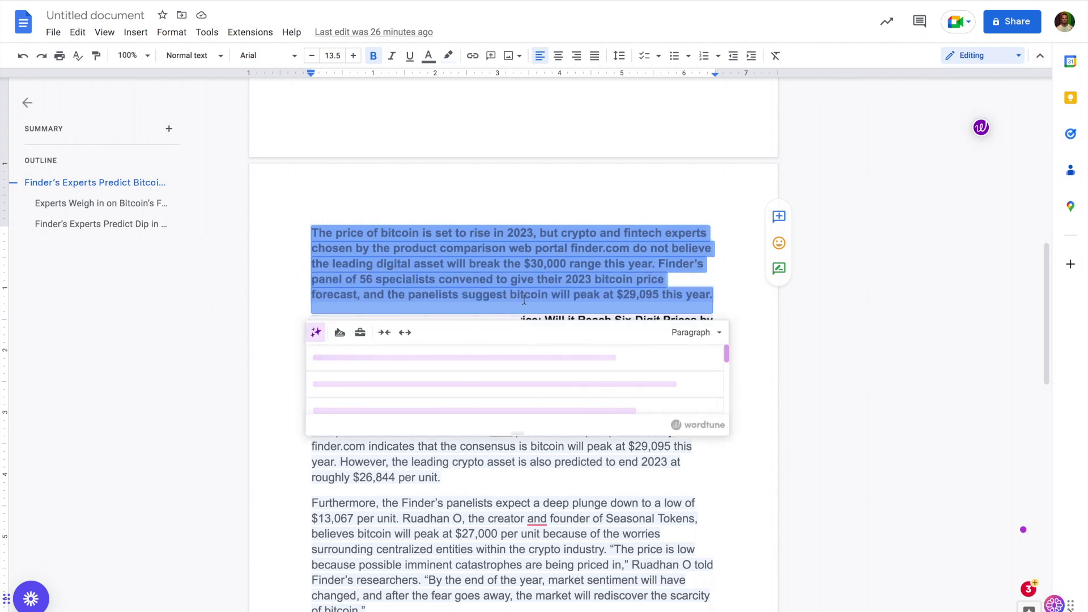
pyautogui.click(687, 330)
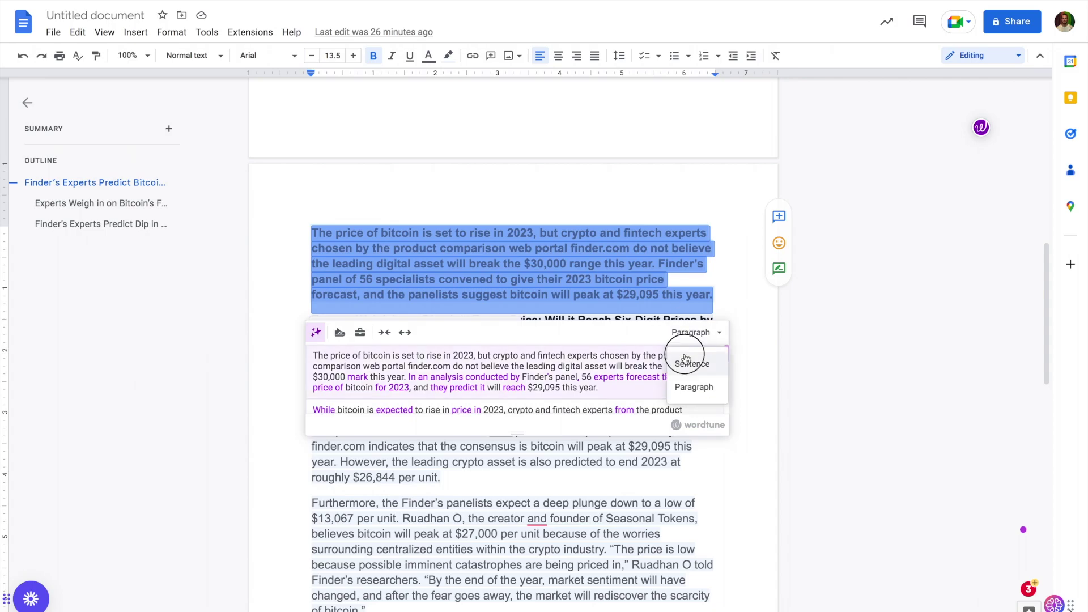
pyautogui.click(686, 356)
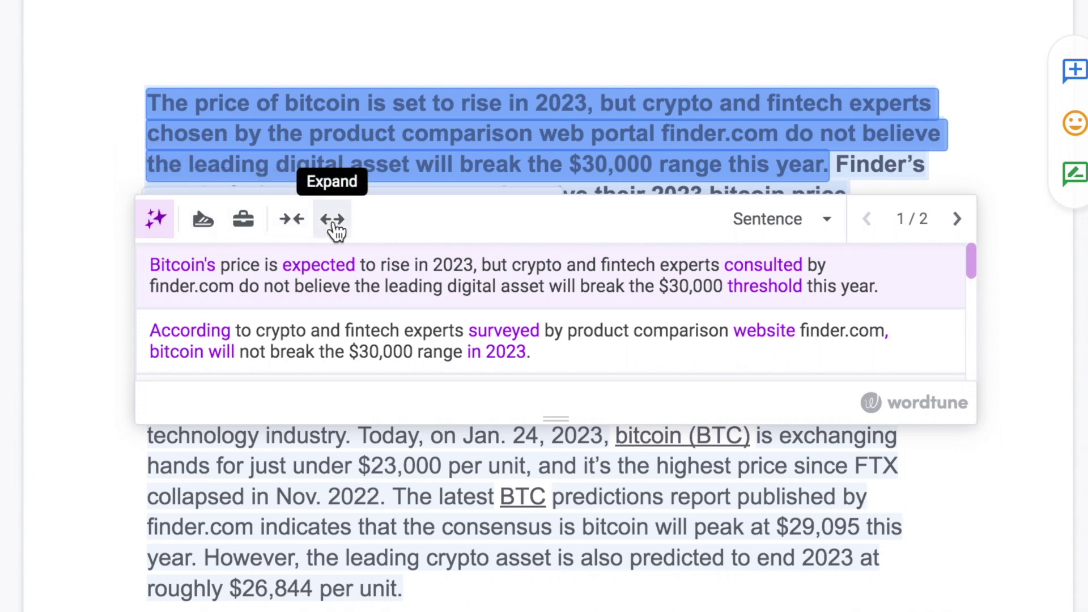
pyautogui.click(204, 220)
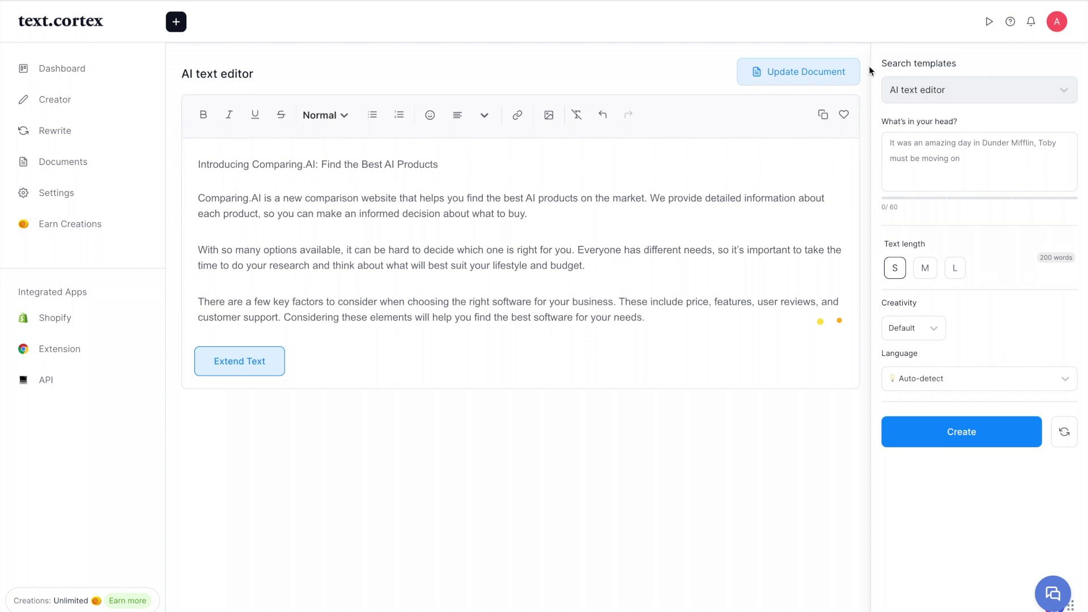
# - Switch to the Product Descriptions template, discarding the AI text editor changes
pyautogui.click(937, 101)
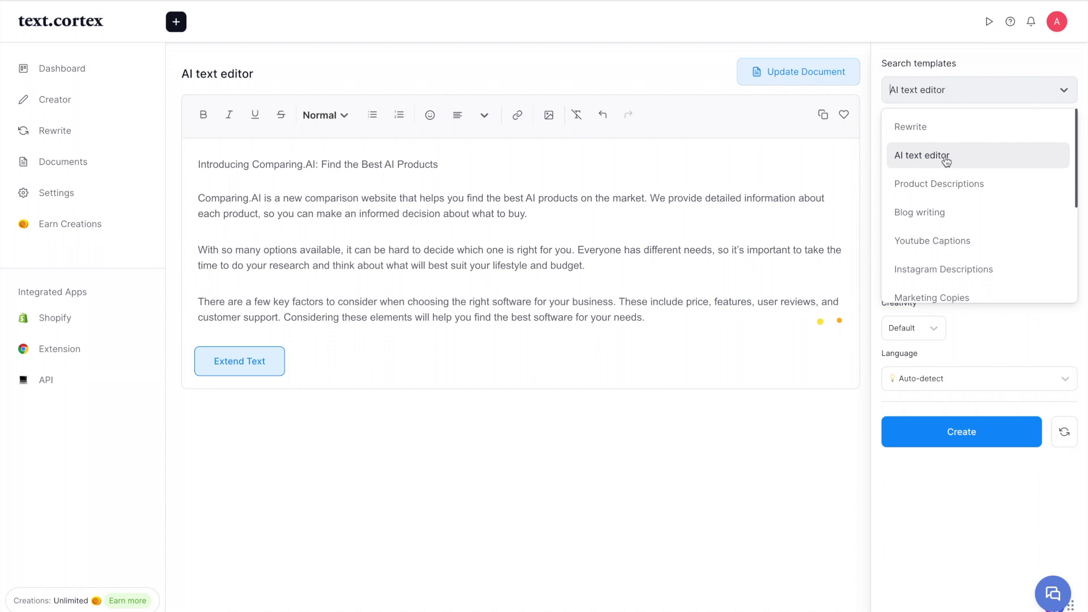
pyautogui.click(957, 101)
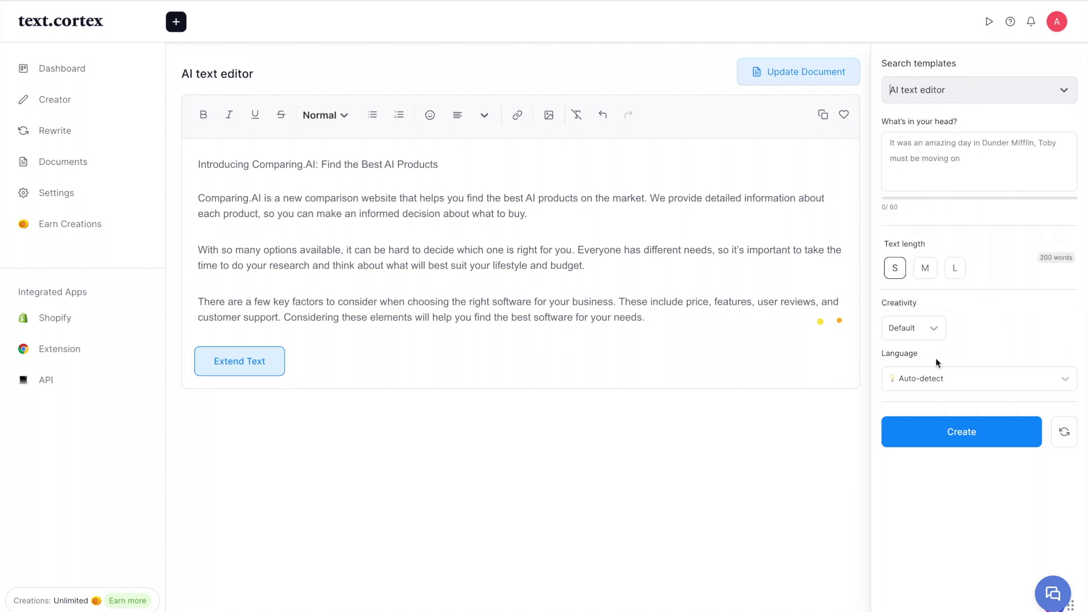
pyautogui.click(940, 103)
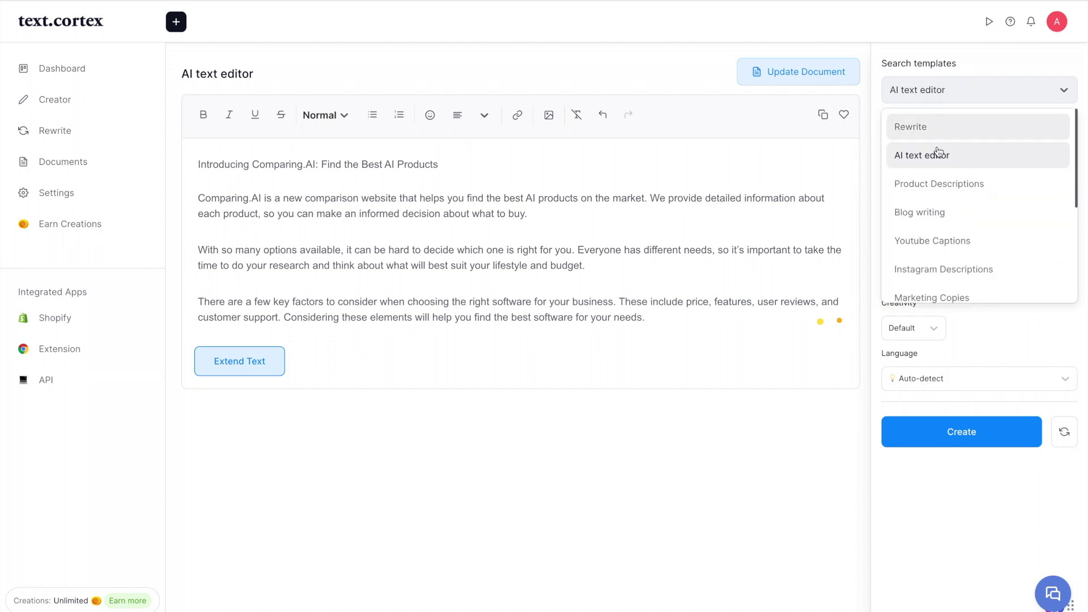
pyautogui.click(937, 181)
pyautogui.click(677, 112)
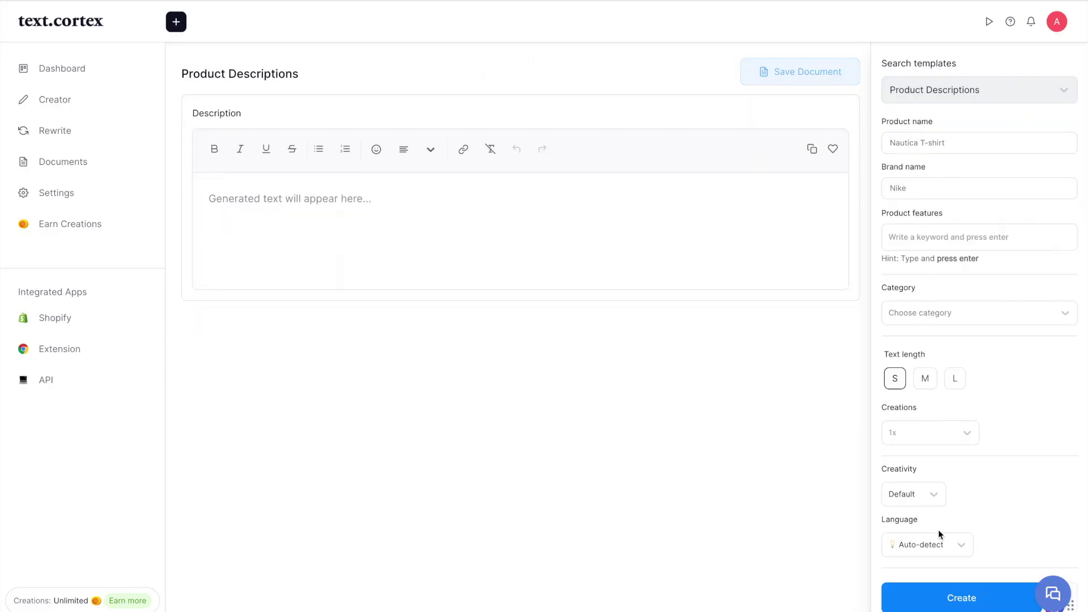
# - Enter product name 'Yoda Tshirt', brand 'Star Wars' and features 'Yoda design tshirt'
pyautogui.click(924, 143)
pyautogui.write('S')
pyautogui.press('BackSpace')
pyautogui.write('Yoda Tshir')
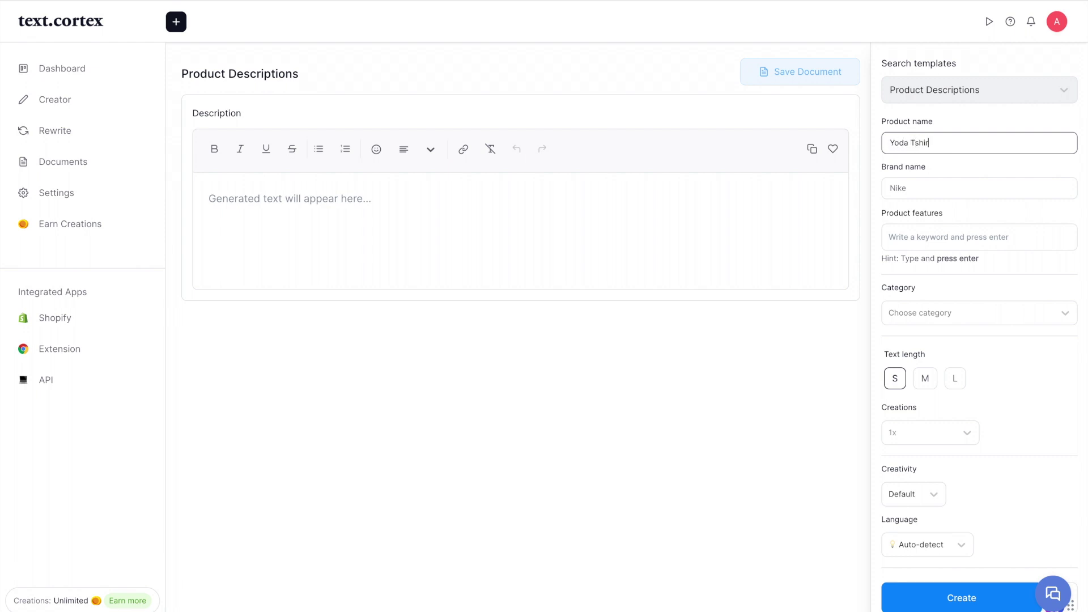
pyautogui.write('t')
pyautogui.click(923, 182)
pyautogui.write('Star Wars')
pyautogui.click(949, 239)
pyautogui.write('Yoda design tshirt')
# - Set the category to Clothing with medium length and generate the description
pyautogui.click(962, 314)
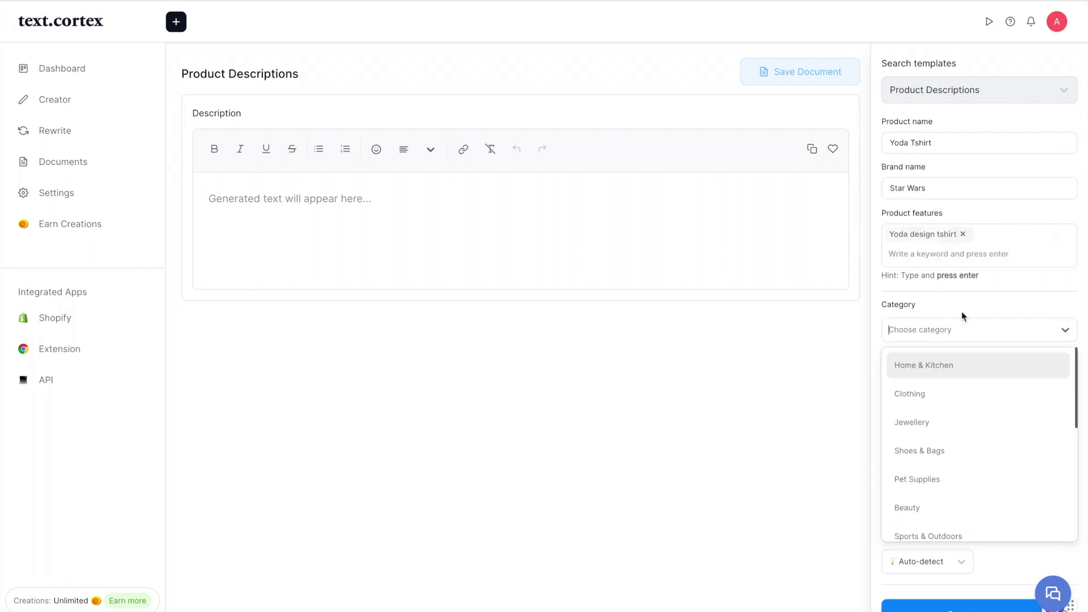
pyautogui.click(941, 394)
pyautogui.click(932, 400)
pyautogui.scroll(-1, 1025, 400)
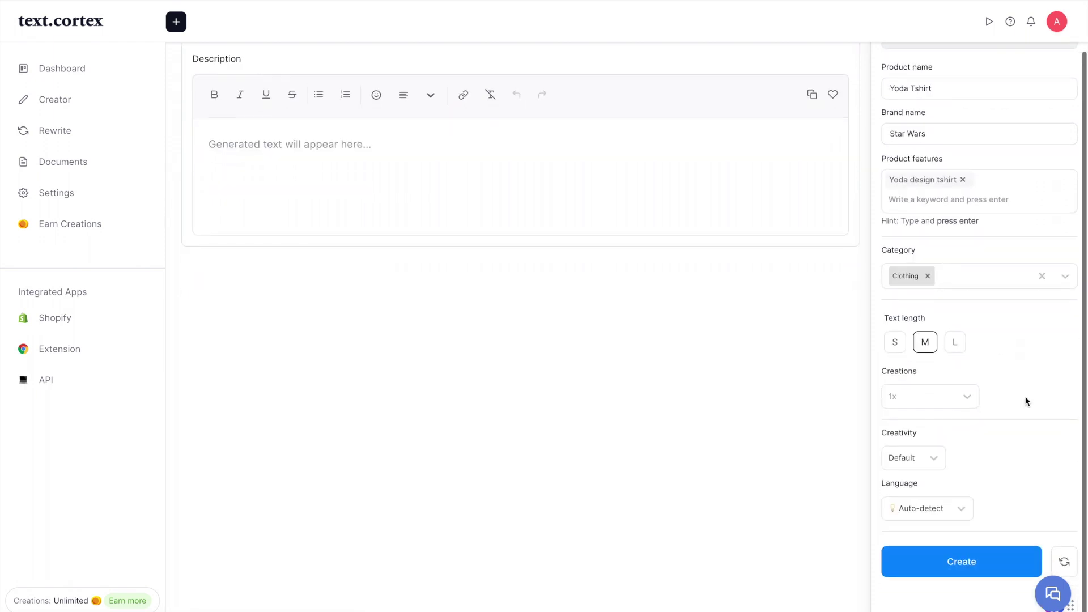
pyautogui.click(923, 557)
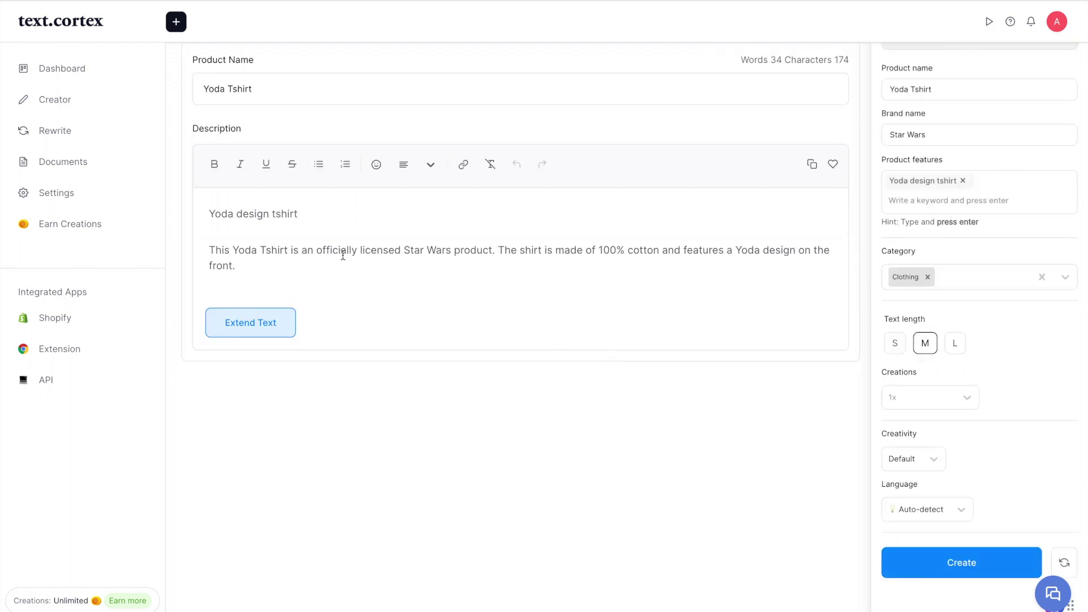
pyautogui.scroll(1, 363, 266)
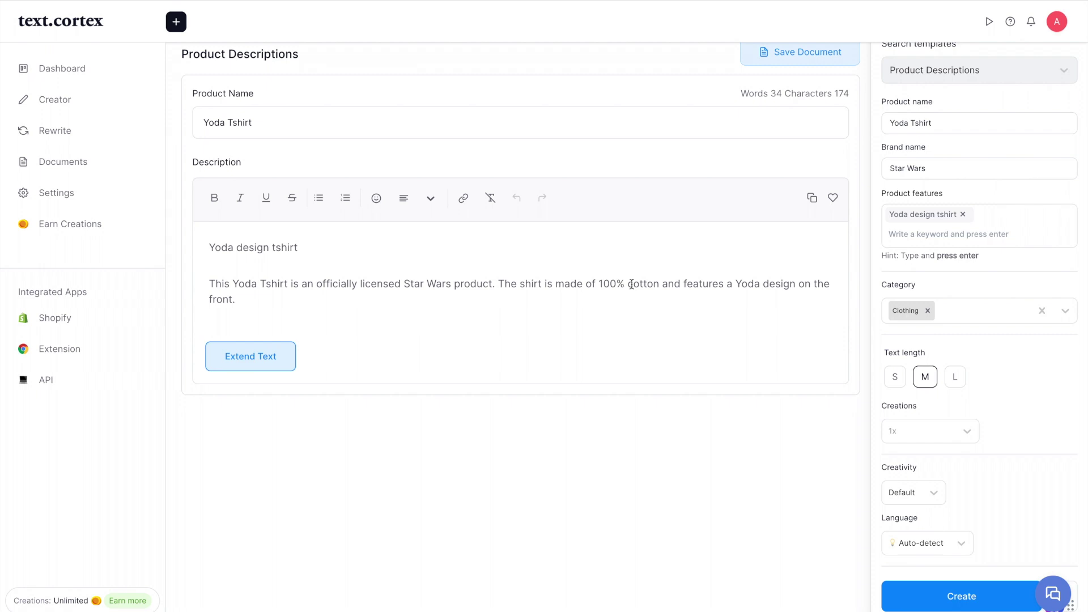
pyautogui.scroll(1, 637, 293)
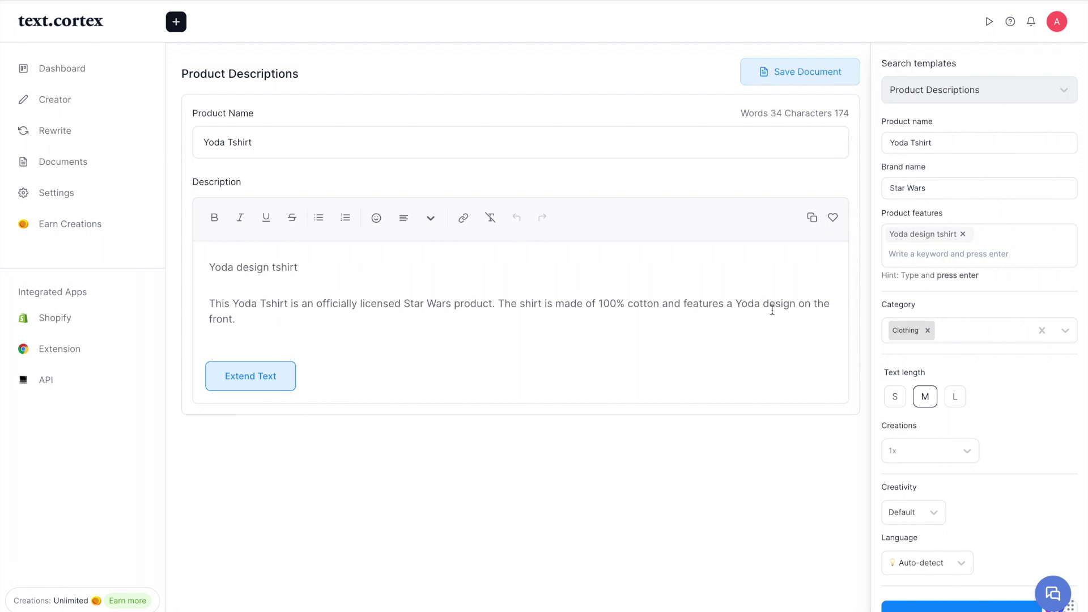
# - Browse the Instagram Descriptions and Outreach Emails templates, discarding the current changes
pyautogui.click(953, 89)
pyautogui.scroll(-2, 970, 192)
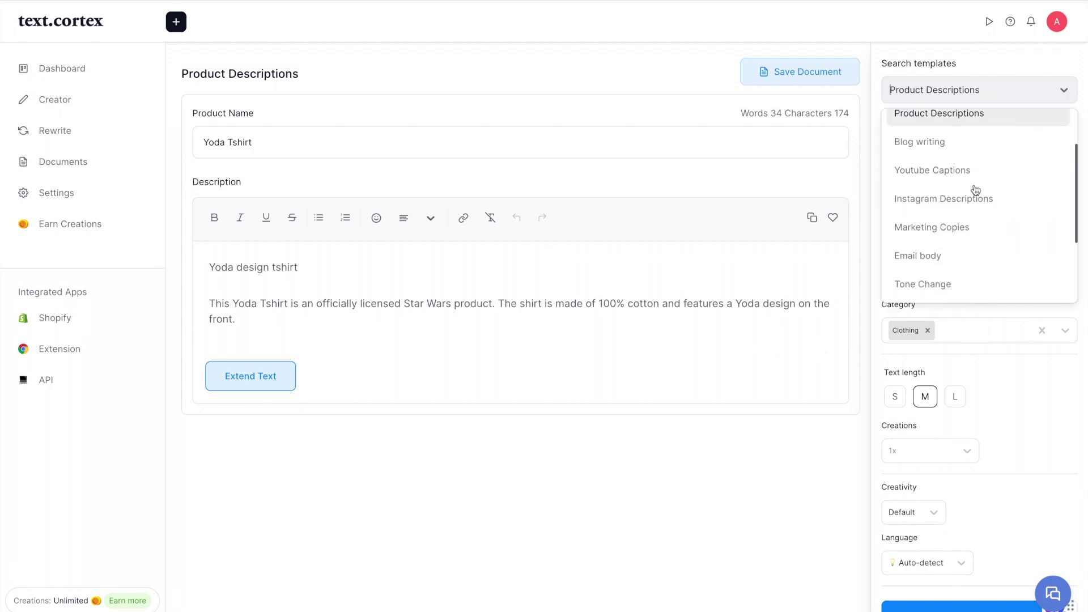
pyautogui.click(967, 197)
pyautogui.click(660, 111)
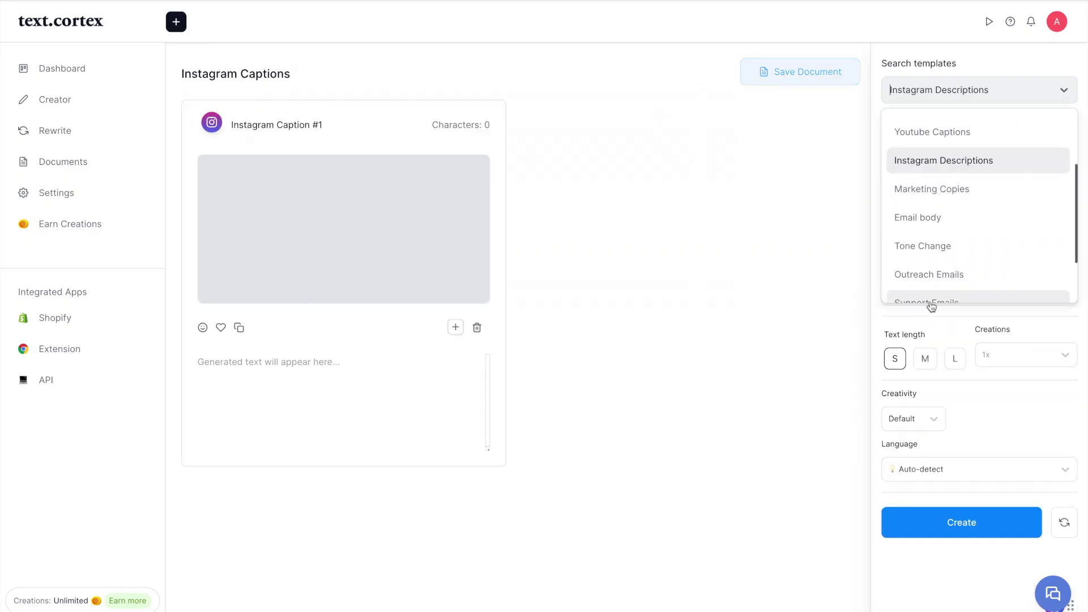
pyautogui.click(943, 275)
# - Return to the AI text editor with medium 400-word length, dismissing the Large upgrade offer
pyautogui.click(950, 91)
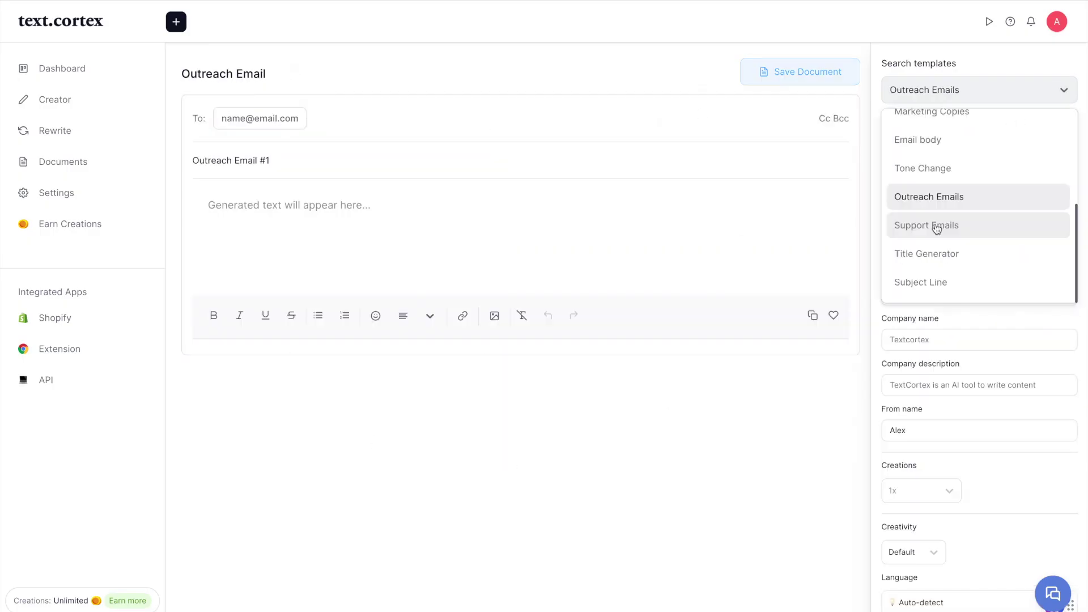
pyautogui.scroll(3, 937, 227)
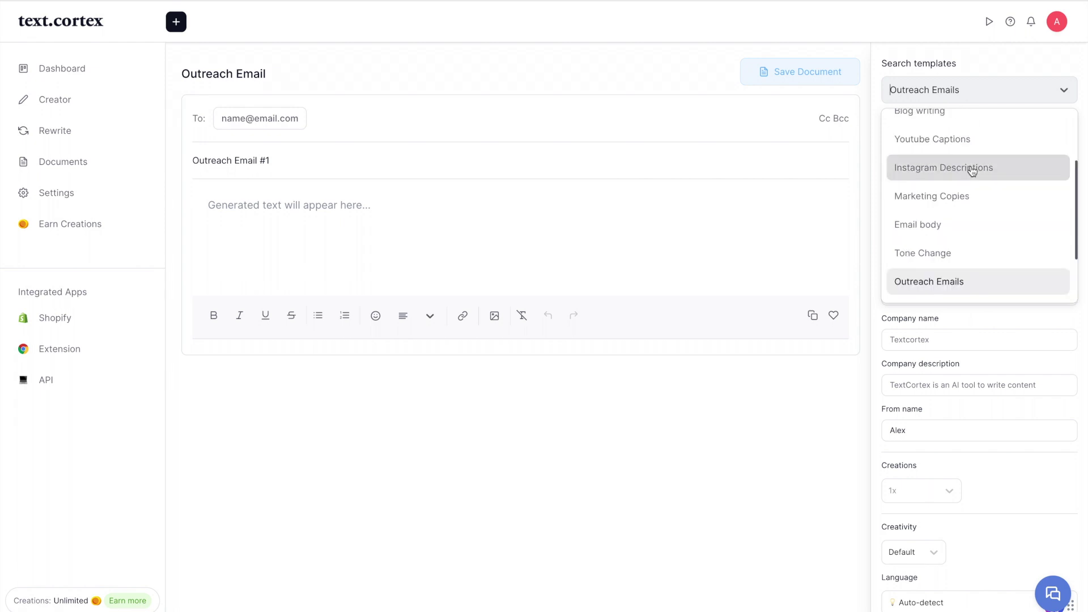
pyautogui.click(970, 168)
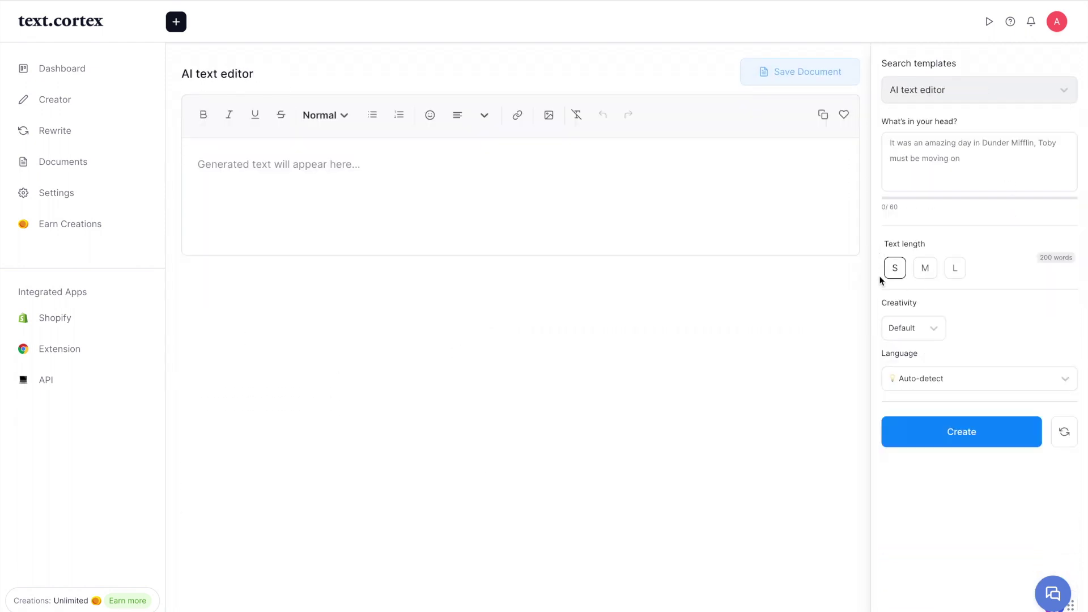
pyautogui.moveTo(881, 244); pyautogui.dragTo(940, 241)
pyautogui.click(940, 241)
pyautogui.click(933, 266)
pyautogui.click(947, 273)
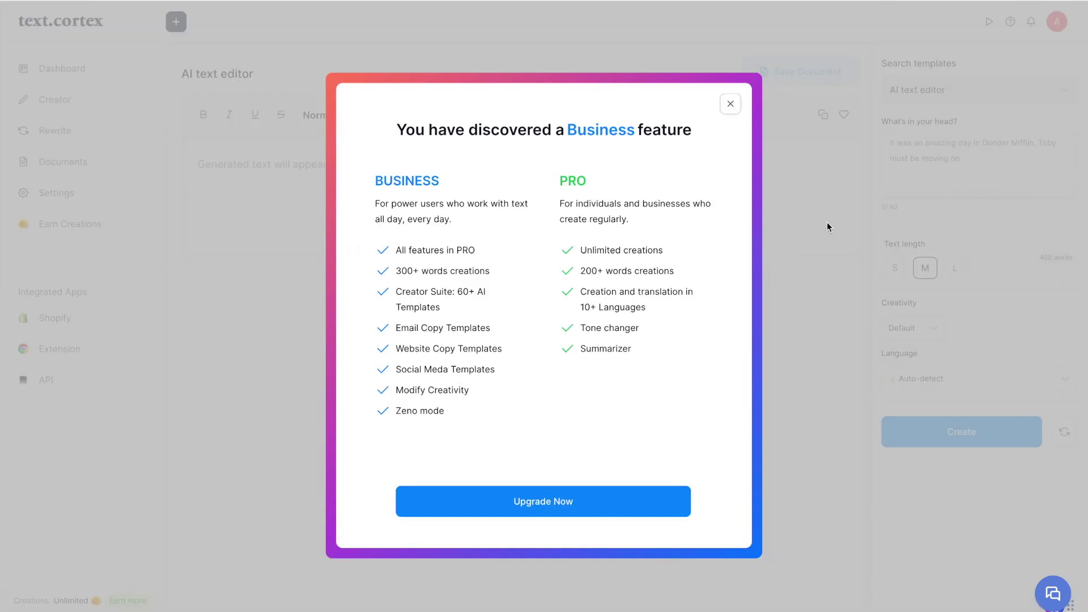
pyautogui.click(729, 109)
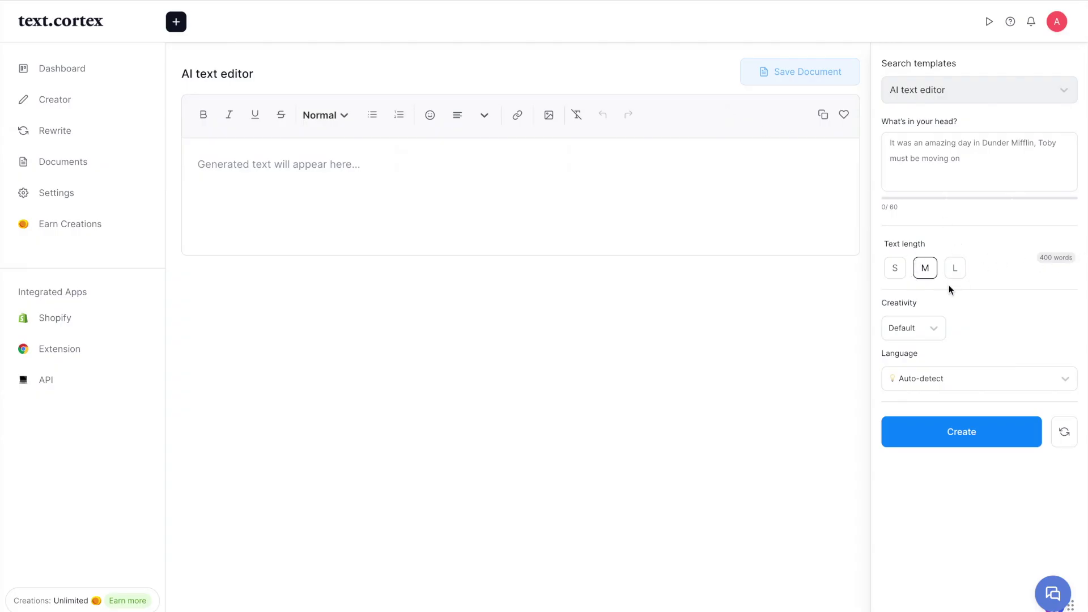
# - Keep the creativity level at Default
pyautogui.moveTo(950, 246); pyautogui.dragTo(877, 245)
pyautogui.click(954, 244)
pyautogui.moveTo(882, 303); pyautogui.dragTo(918, 303)
pyautogui.click(930, 331)
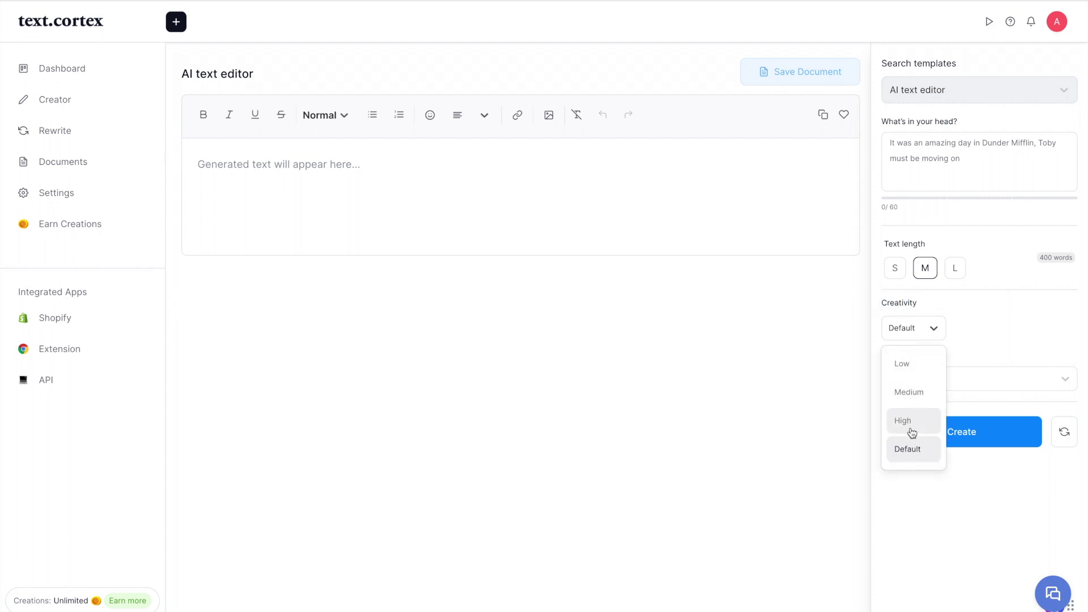
pyautogui.click(900, 305)
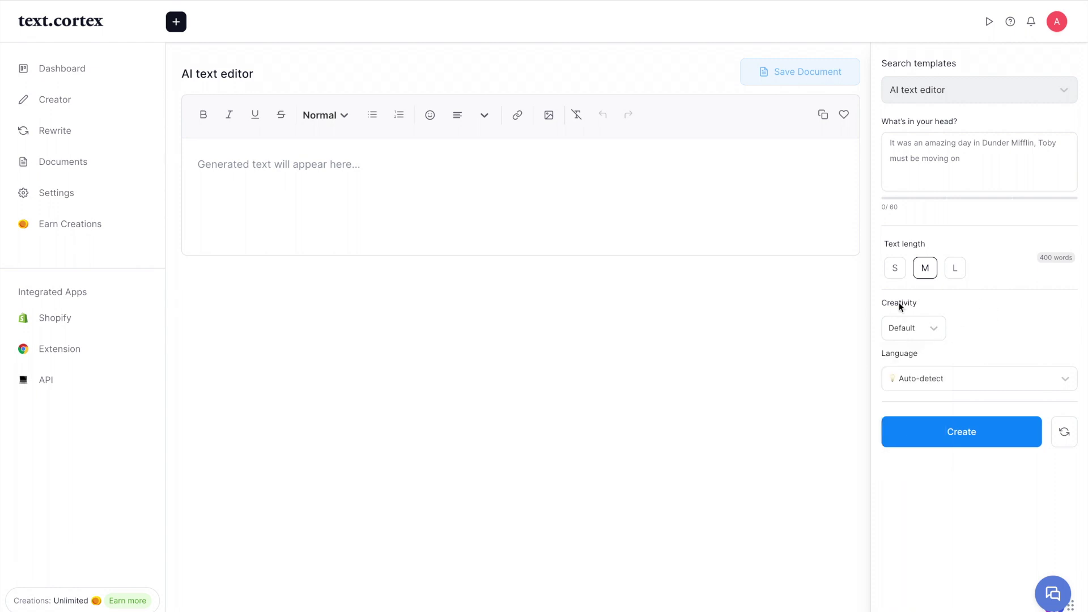
# - Leave the output language on Auto-detect and type 'A' into the editor
pyautogui.click(1000, 377)
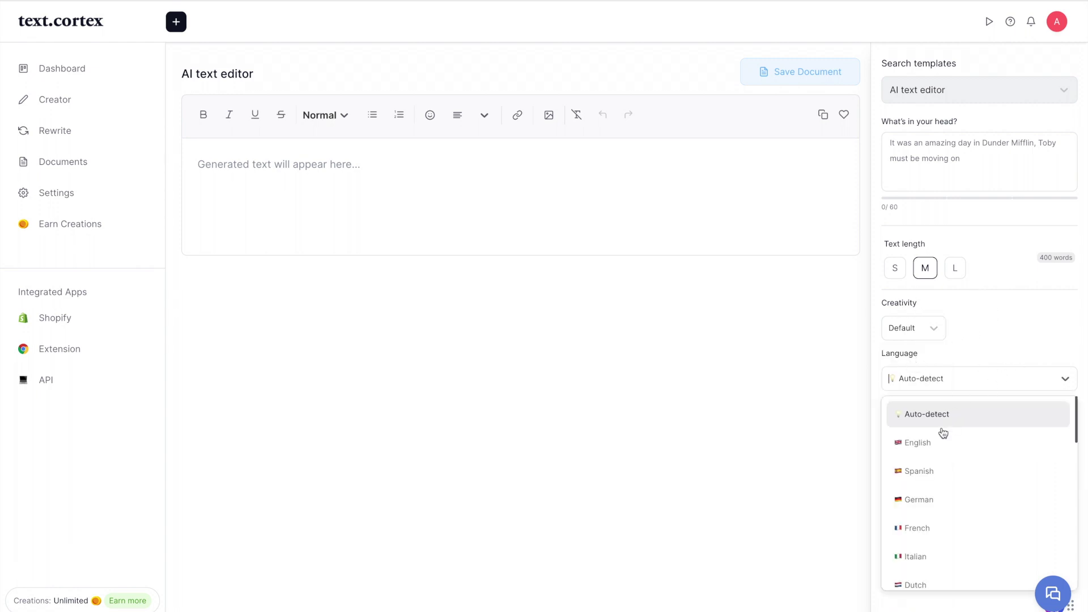
pyautogui.scroll(-10, 930, 448)
pyautogui.scroll(-2, 930, 451)
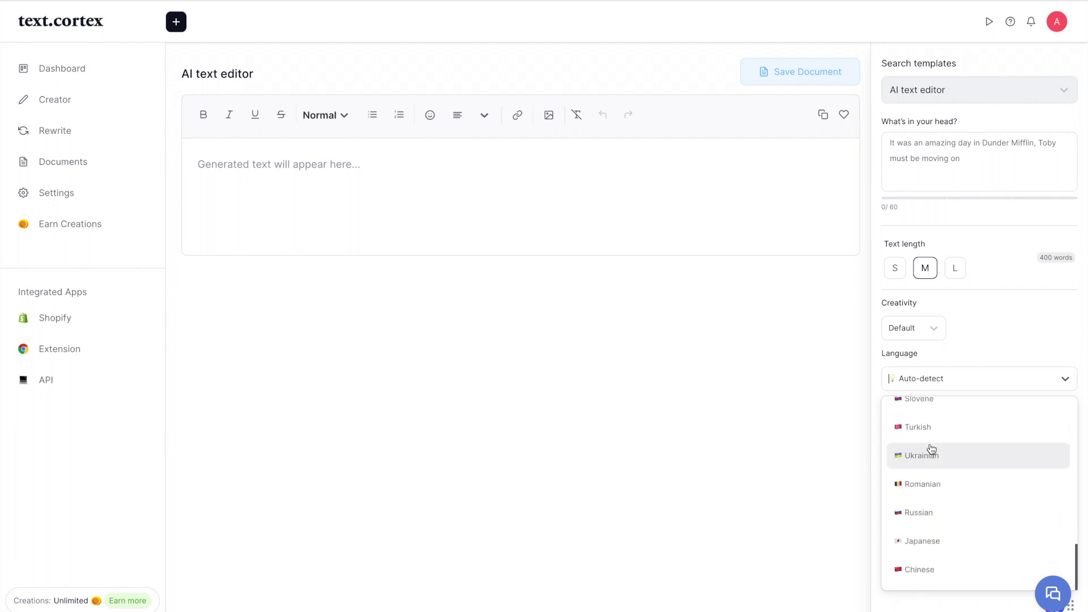
pyautogui.scroll(15, 931, 451)
pyautogui.click(985, 340)
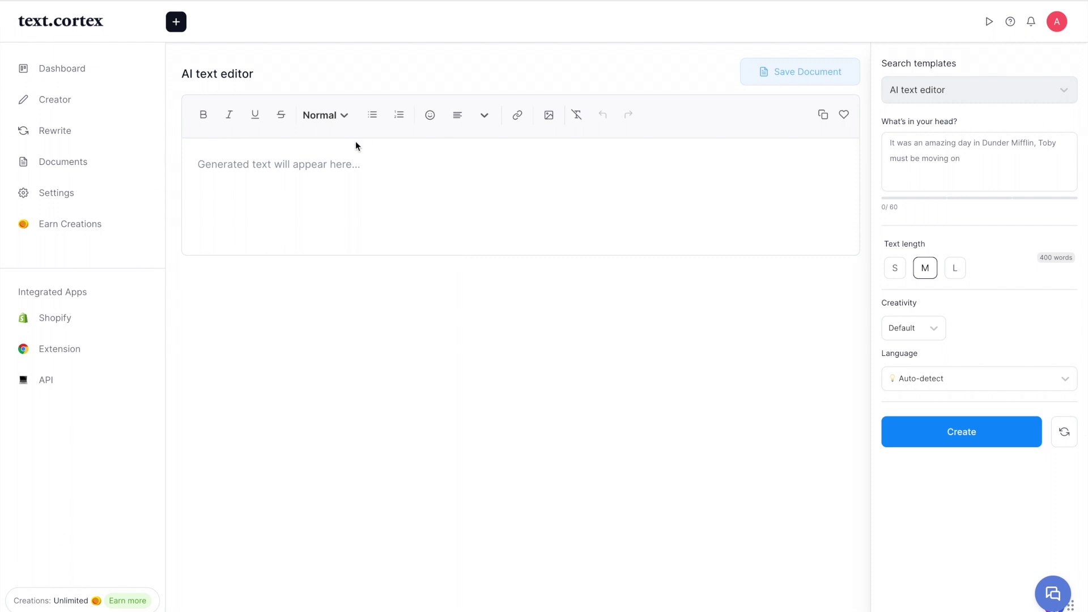
pyautogui.click(369, 181)
pyautogui.write('A')
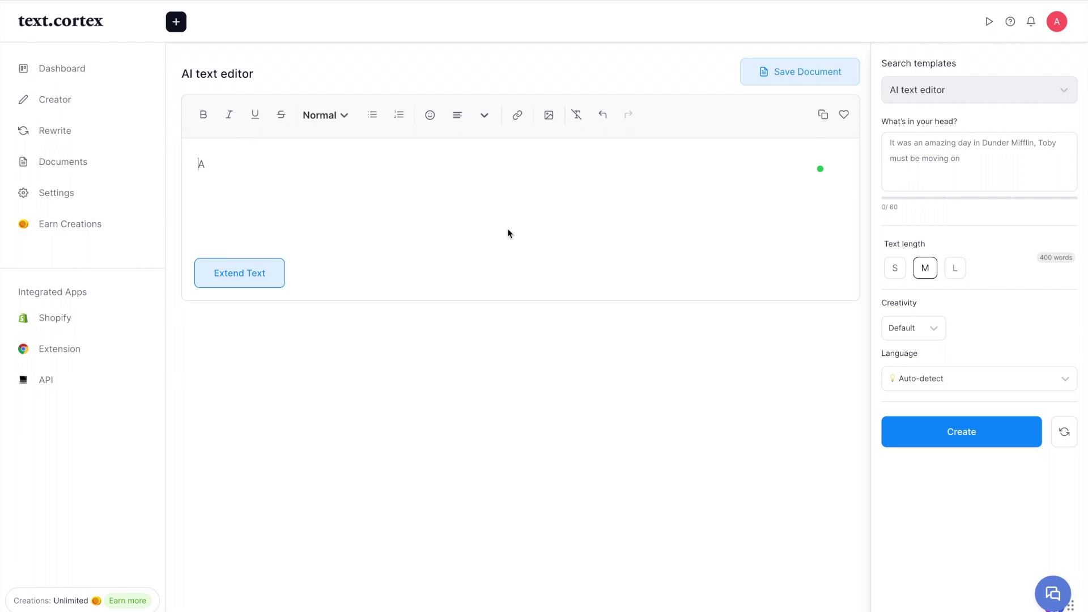
# - Go to the Dashboard, discarding the unsaved text, and browse its statistics and templates row
pyautogui.click(57, 68)
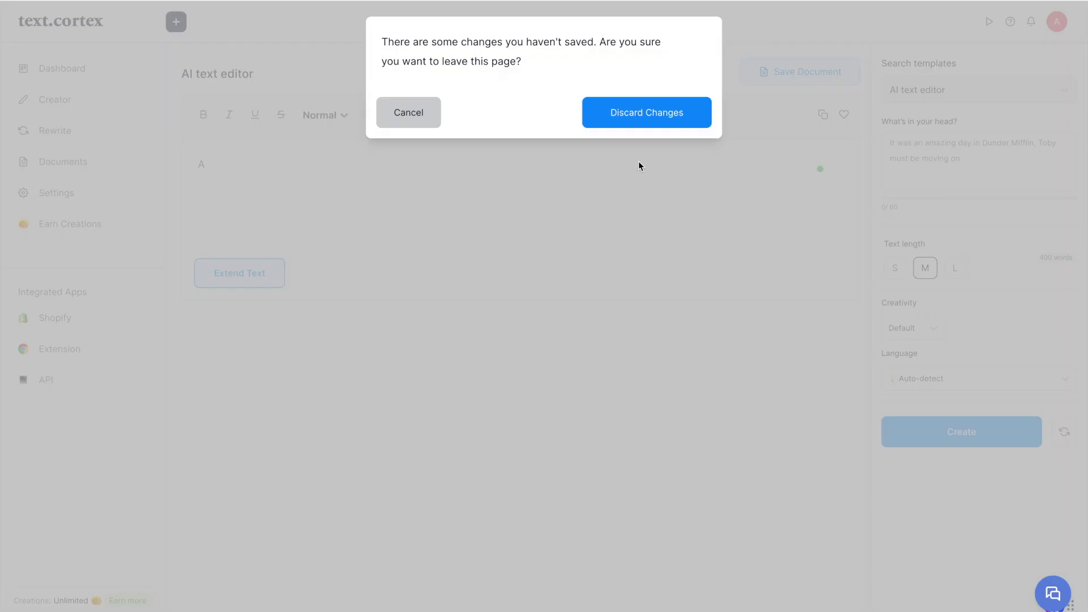
pyautogui.click(679, 119)
pyautogui.moveTo(193, 118); pyautogui.dragTo(326, 122)
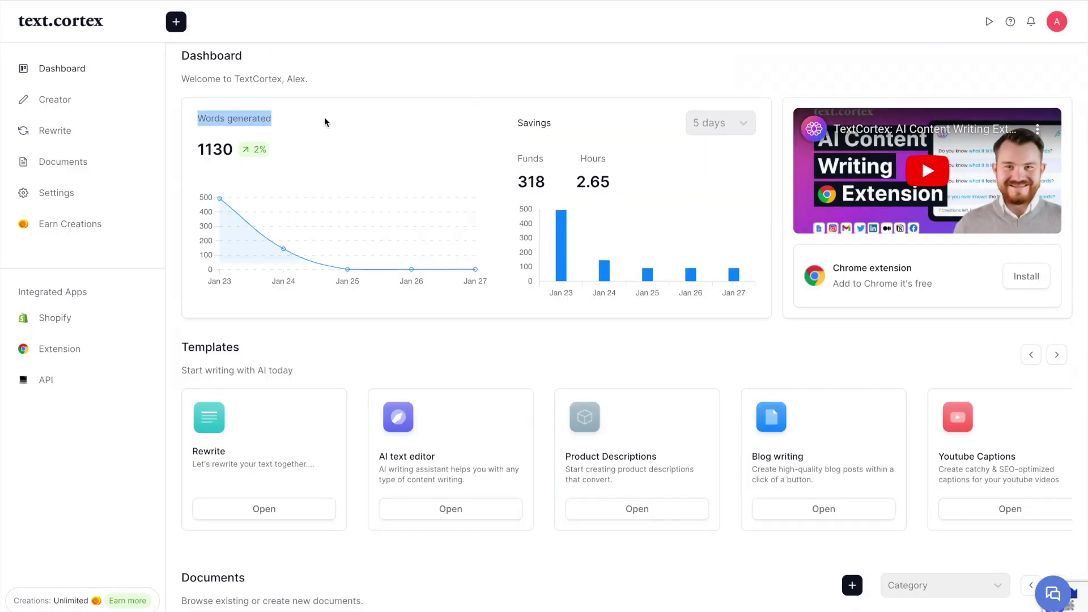
pyautogui.click(326, 120)
pyautogui.scroll(-2, 228, 454)
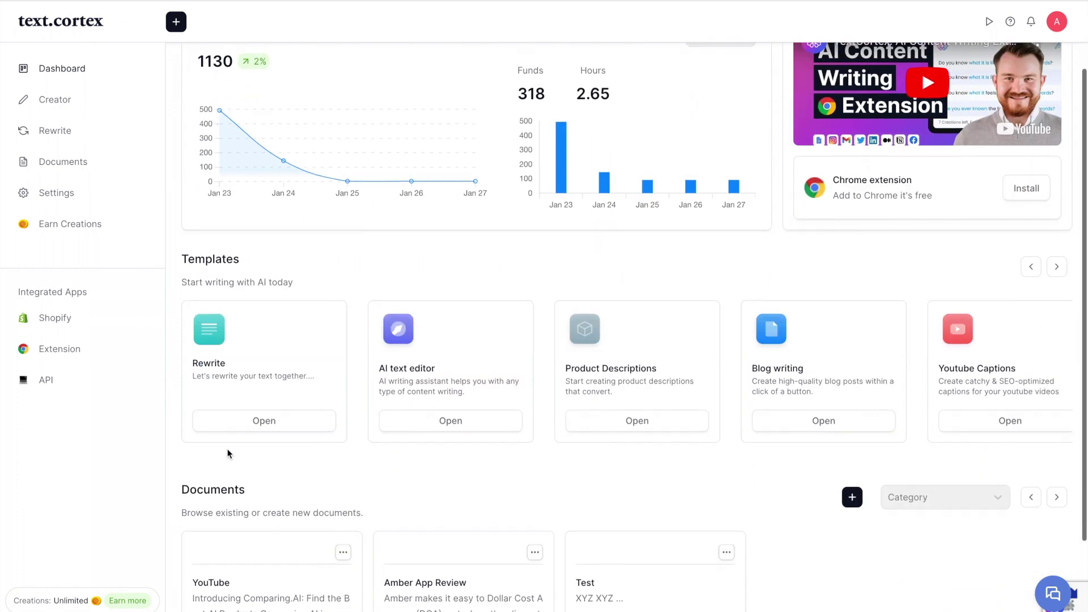
pyautogui.scroll(-1, 257, 262)
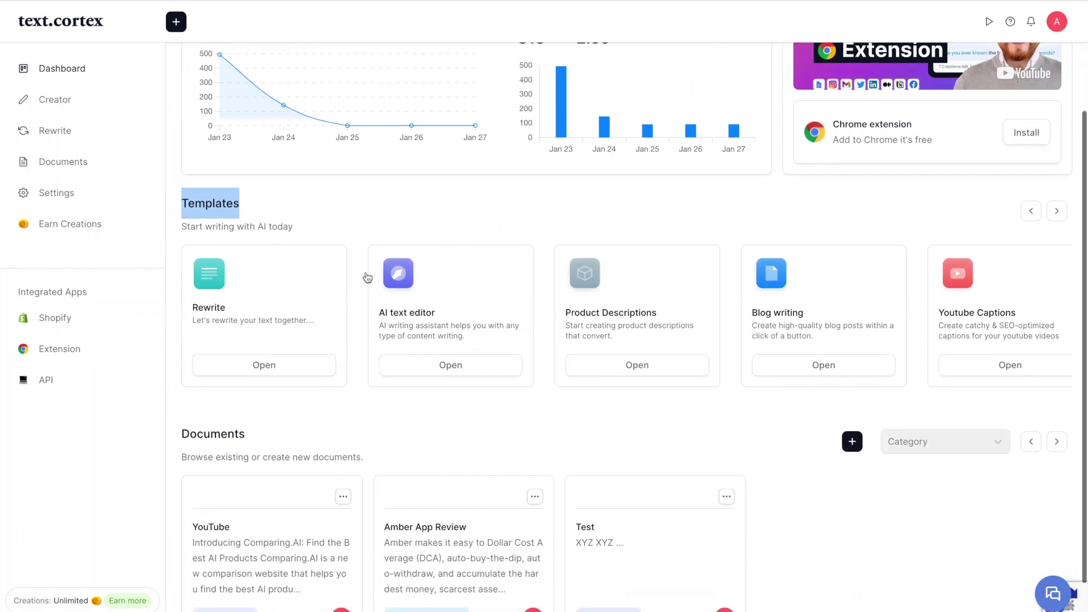
pyautogui.click(1067, 210)
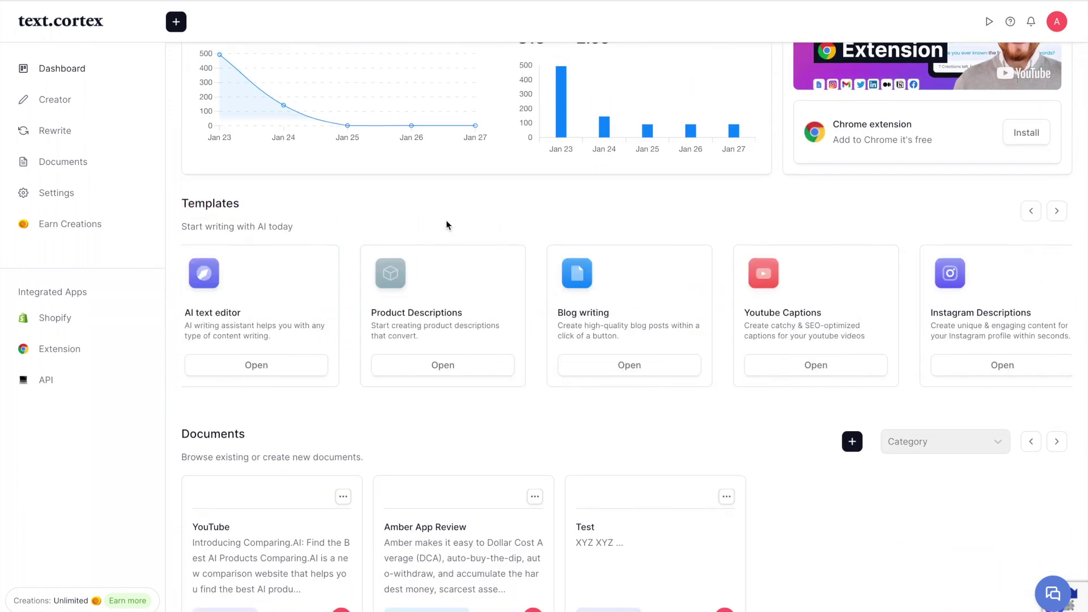
pyautogui.scroll(1, 306, 198)
# - Open the Creator page and scroll through the full template gallery
pyautogui.click(67, 168)
pyautogui.click(55, 108)
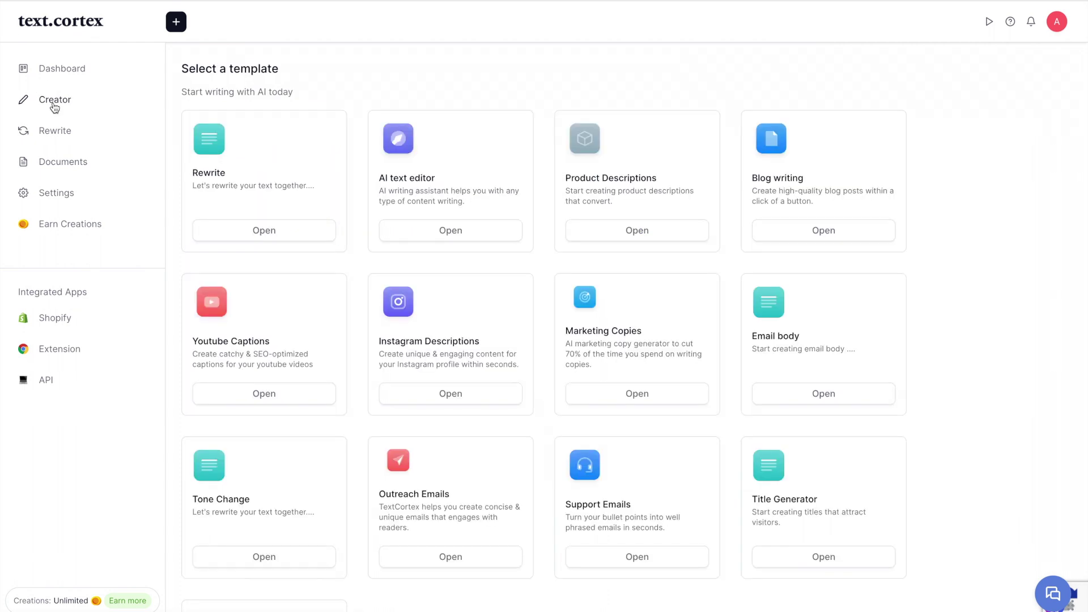
pyautogui.scroll(-3, 426, 148)
pyautogui.scroll(3, 428, 150)
pyautogui.scroll(-3, 483, 306)
pyautogui.scroll(3, 484, 306)
pyautogui.scroll(-3, 584, 318)
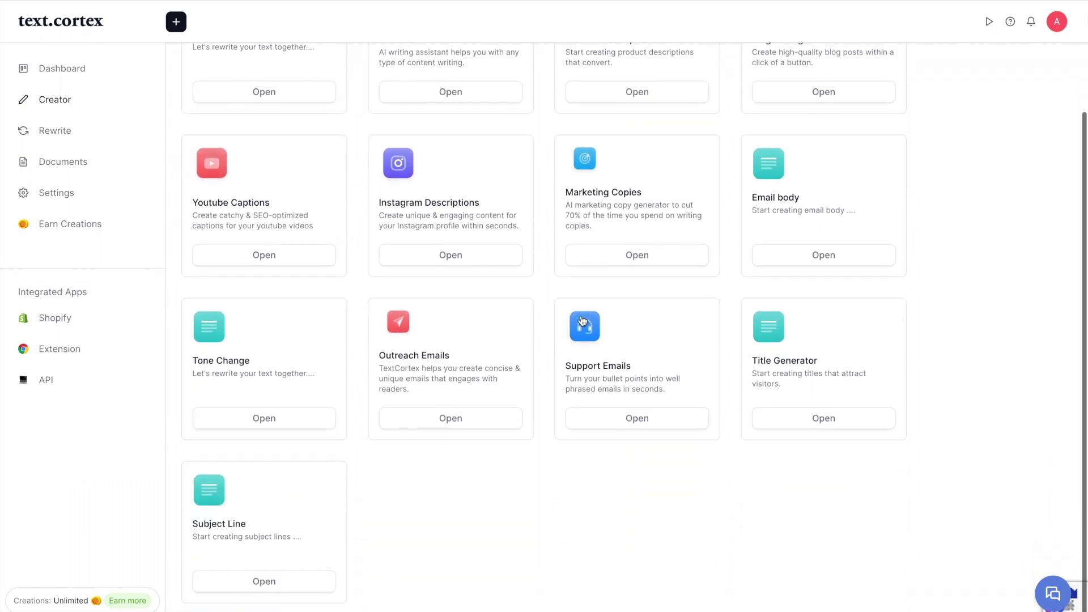
pyautogui.scroll(3, 647, 336)
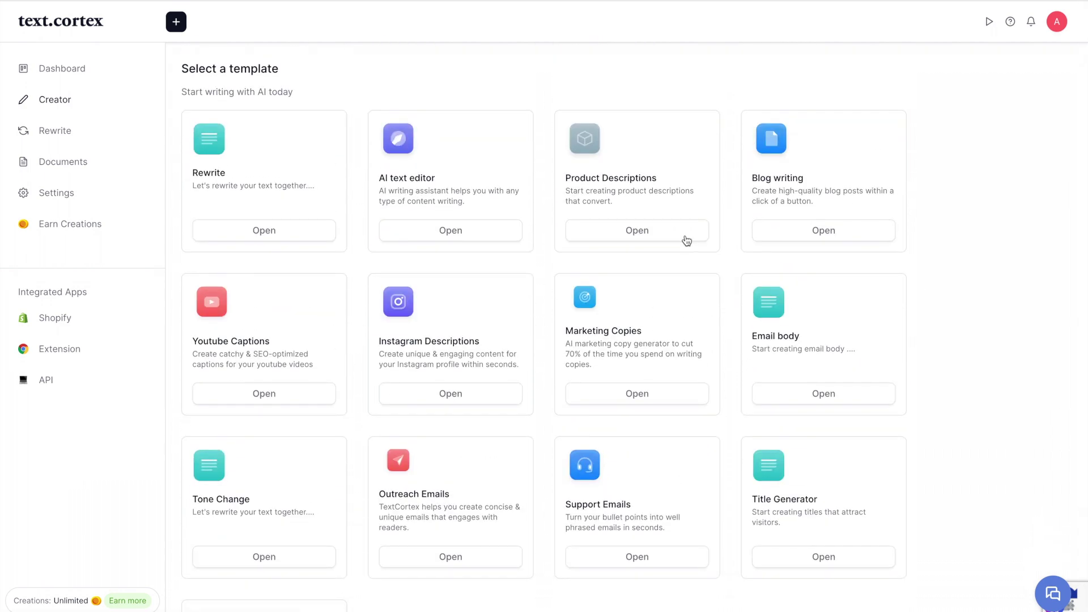
pyautogui.scroll(-4, 687, 239)
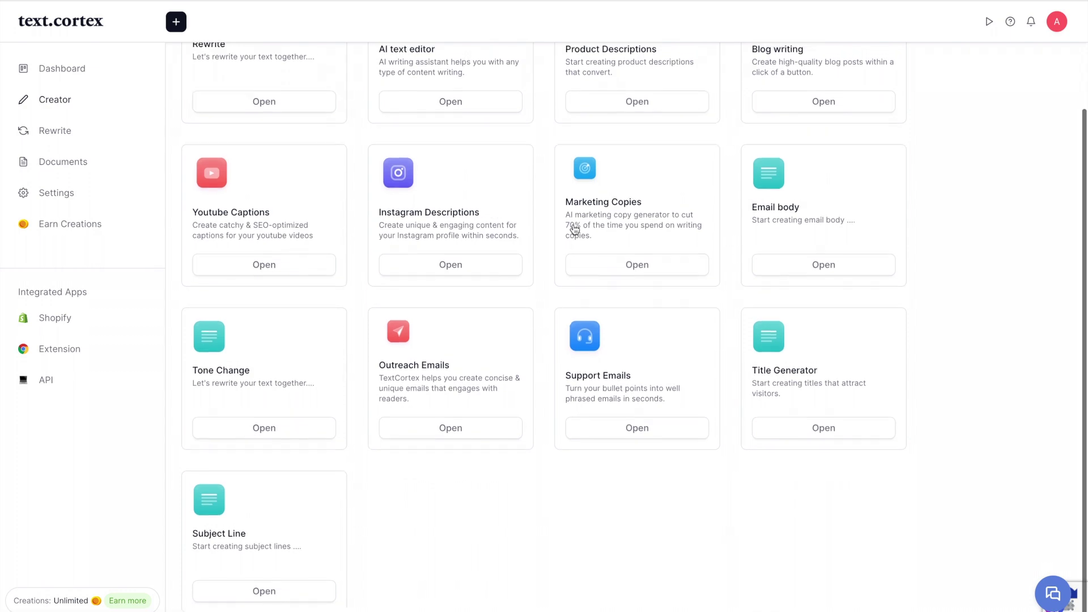
pyautogui.scroll(4, 640, 168)
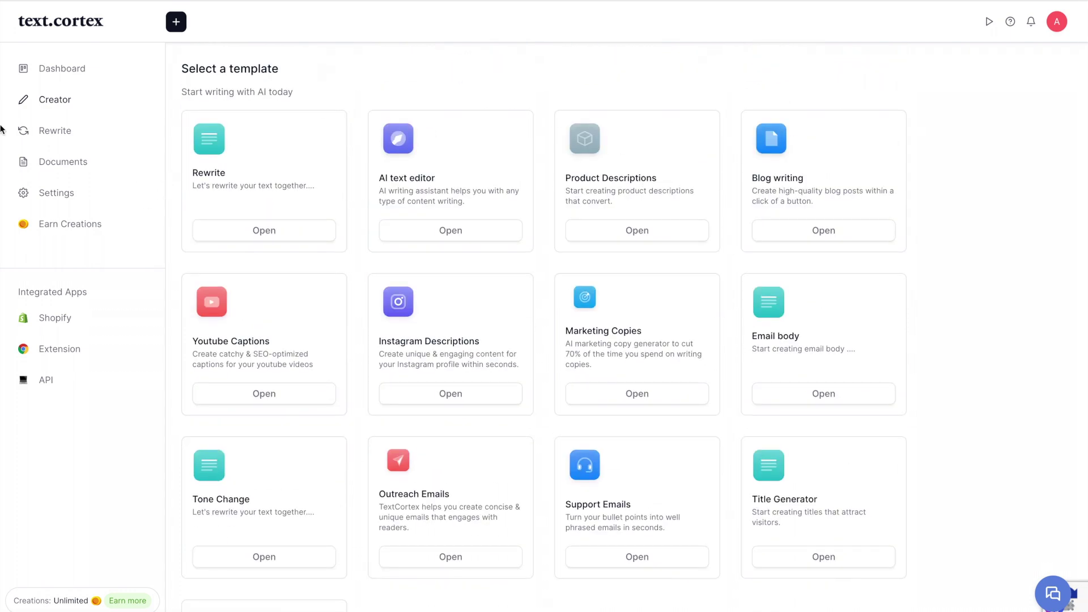
# - Load the 'Start Using AI Today' heading and blurb into the Rewrite tool's input
pyautogui.click(54, 129)
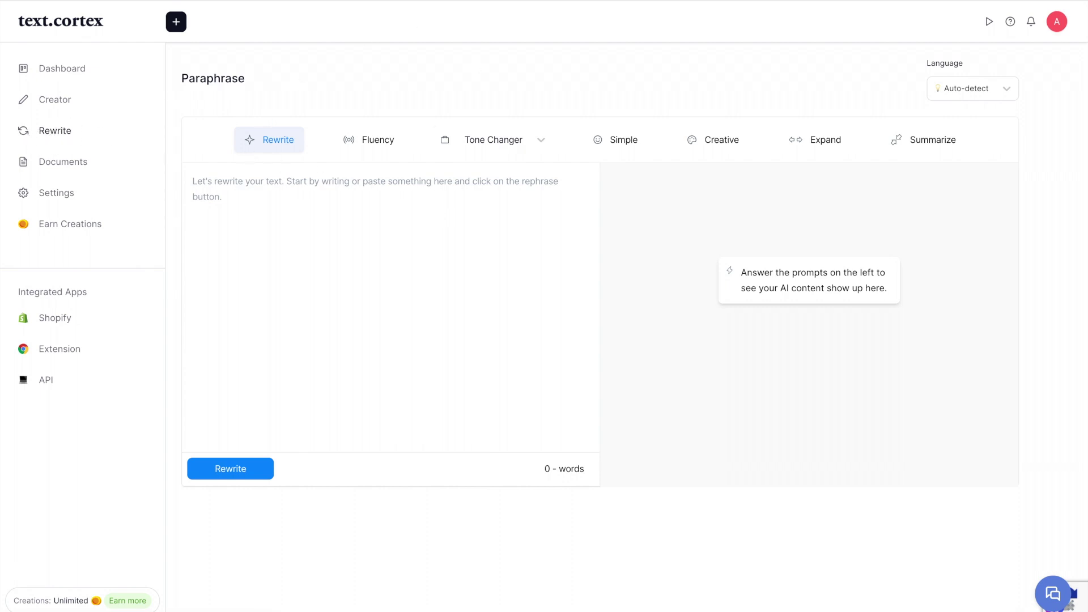
pyautogui.click(316, 262)
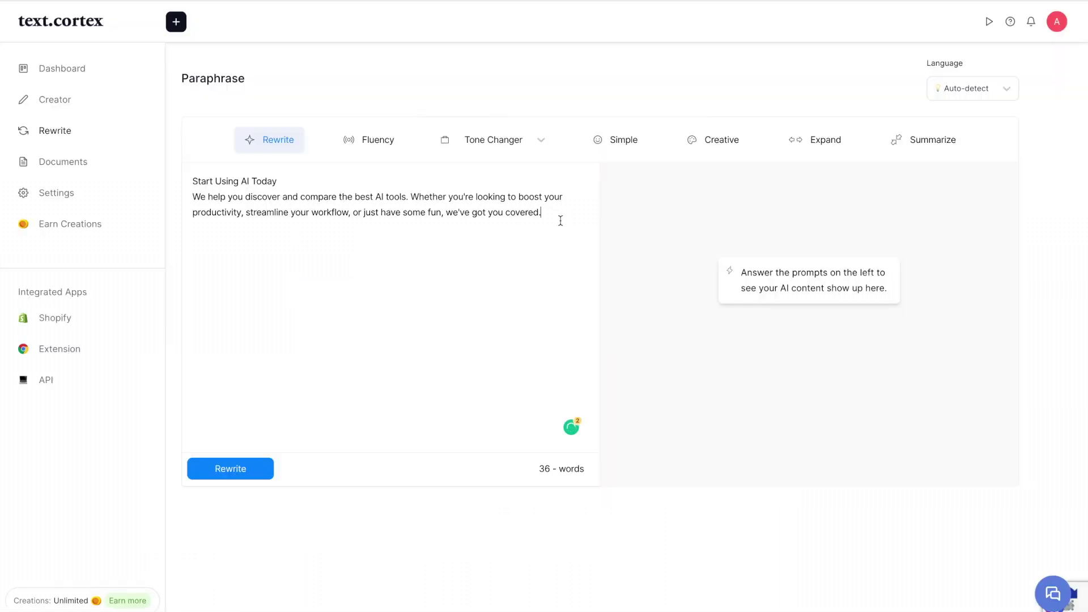
pyautogui.moveTo(560, 221); pyautogui.dragTo(201, 156)
pyautogui.click(324, 195)
pyautogui.hotkey('ctrl', 'a')
# - Expand the text to 126 words and paste the expansion below the original input
pyautogui.click(831, 142)
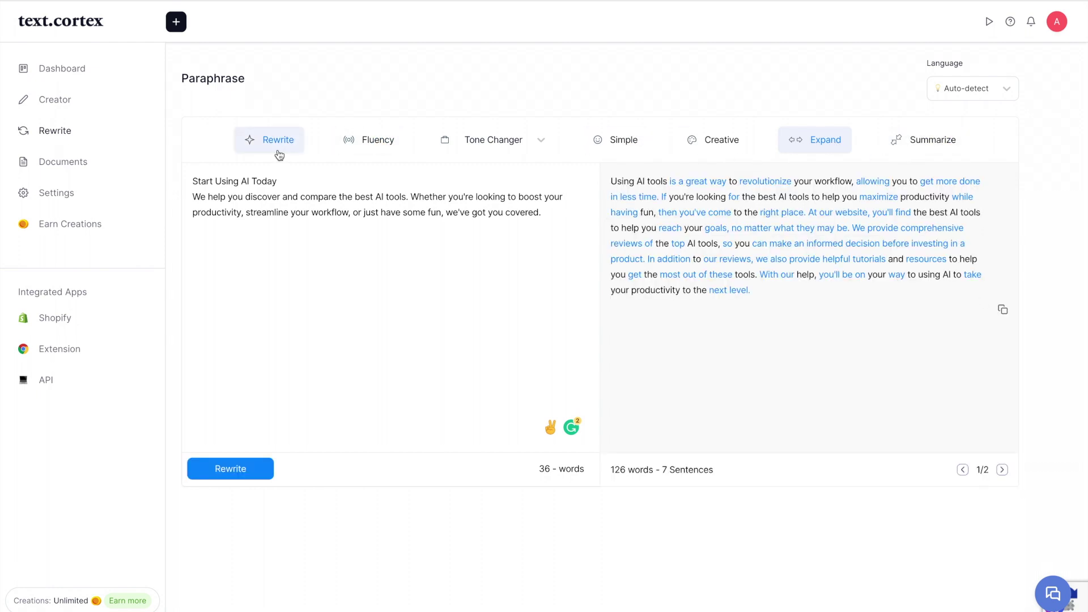
pyautogui.moveTo(610, 187); pyautogui.dragTo(761, 198)
pyautogui.click(462, 288)
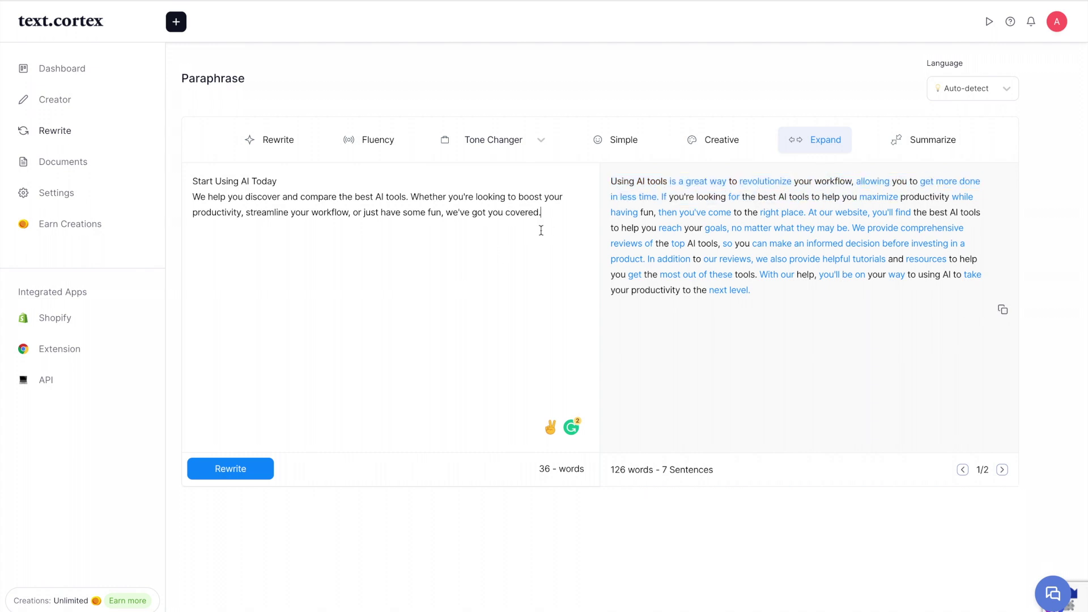
pyautogui.write("Using AI tools is a great way to revolutionize your workflow, allowing you to get more done in less time. If you're looking for the best AI tools to help you maximize productivity while having fun, then you've come to the right place. At our website, you'll find the best AI tools to help you reach your goals, no matter what they may be. We provide comprehensive reviews of the top AI tools, so you can make an informed decision before investing in a product. In addition to our reviews, we also provide helpful tutorials and resources to help you get the most out of these tools. With our help, you'll be on your way to using AI to take your productivity to the next level.")
pyautogui.tripleClick(438, 254)
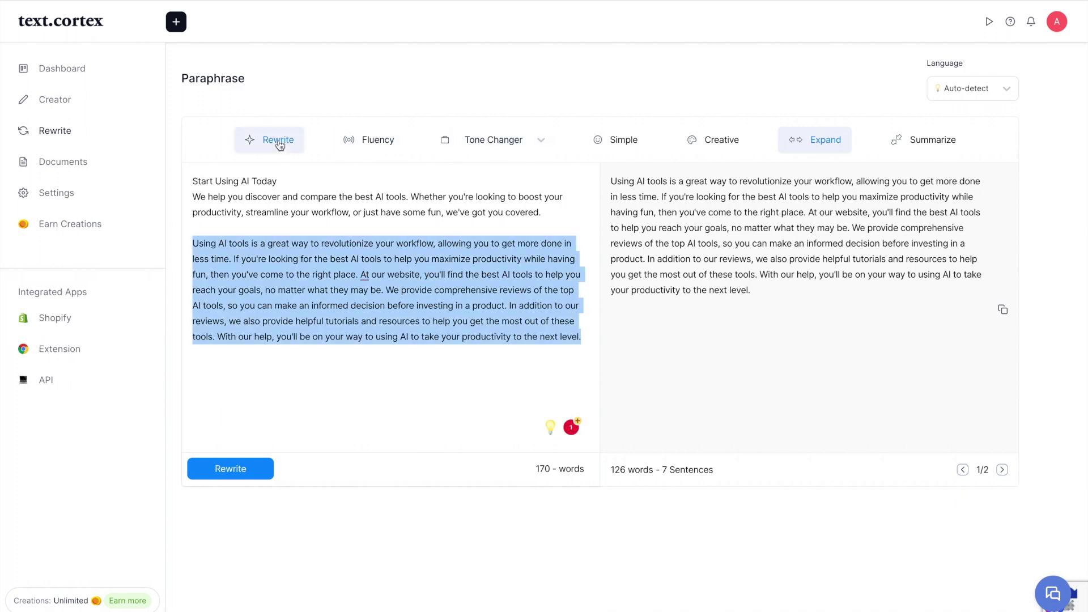
# - Summarize the 170-word text, view the second version, then rewrite it in a Detailed tone
pyautogui.click(897, 145)
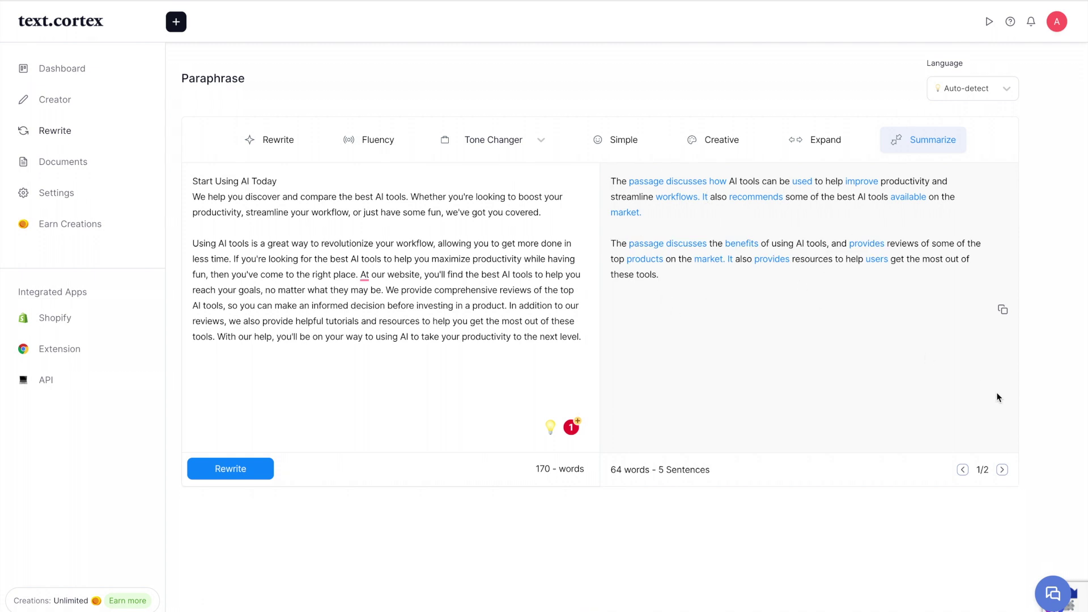
pyautogui.click(1004, 469)
pyautogui.click(541, 140)
pyautogui.scroll(1, 510, 260)
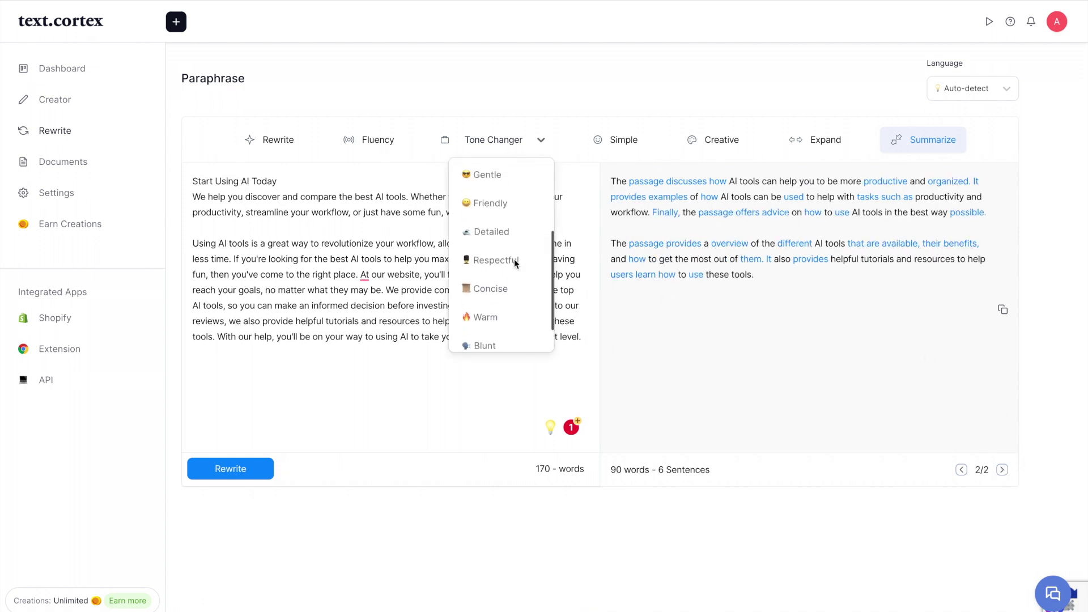
pyautogui.click(507, 242)
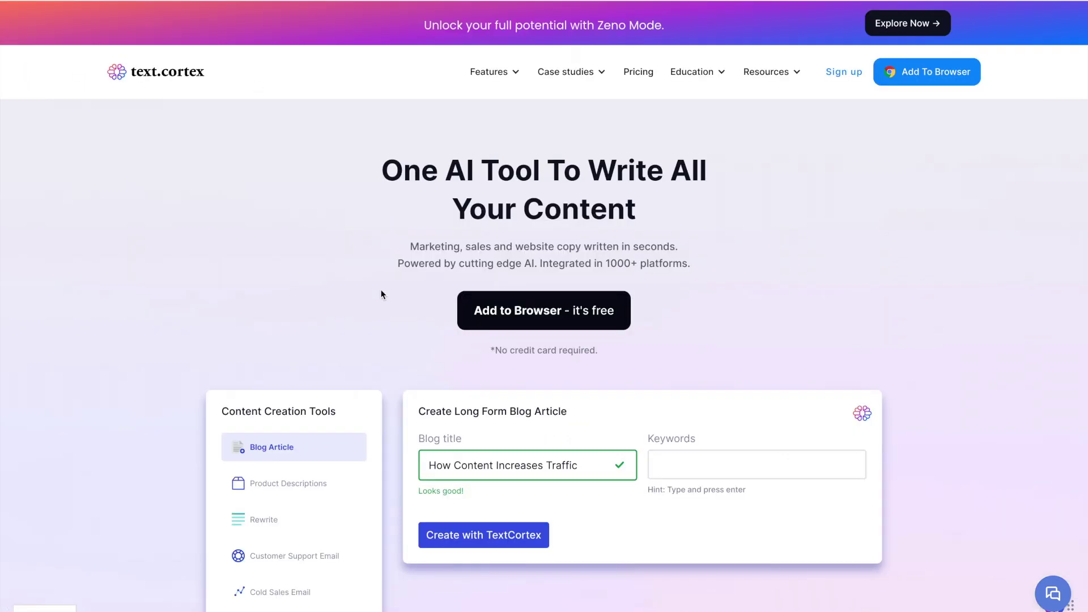
pyautogui.scroll(-5, 380, 289)
pyautogui.scroll(5, 380, 289)
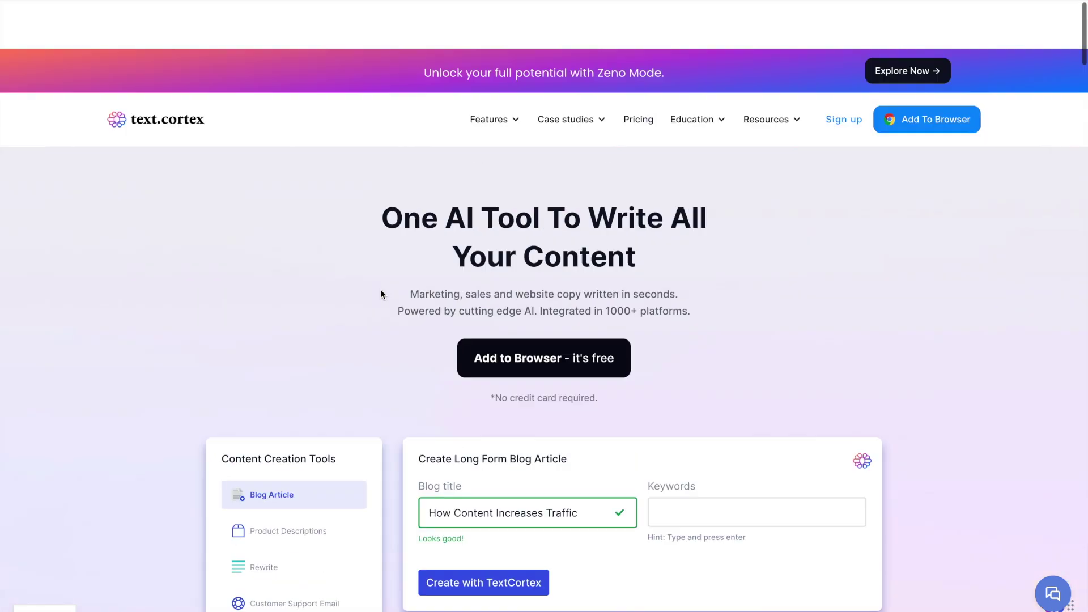
# - Open the YouTube Description Generator page from the footer and scroll to its math-video sample
pyautogui.scroll(-20, 145, 481)
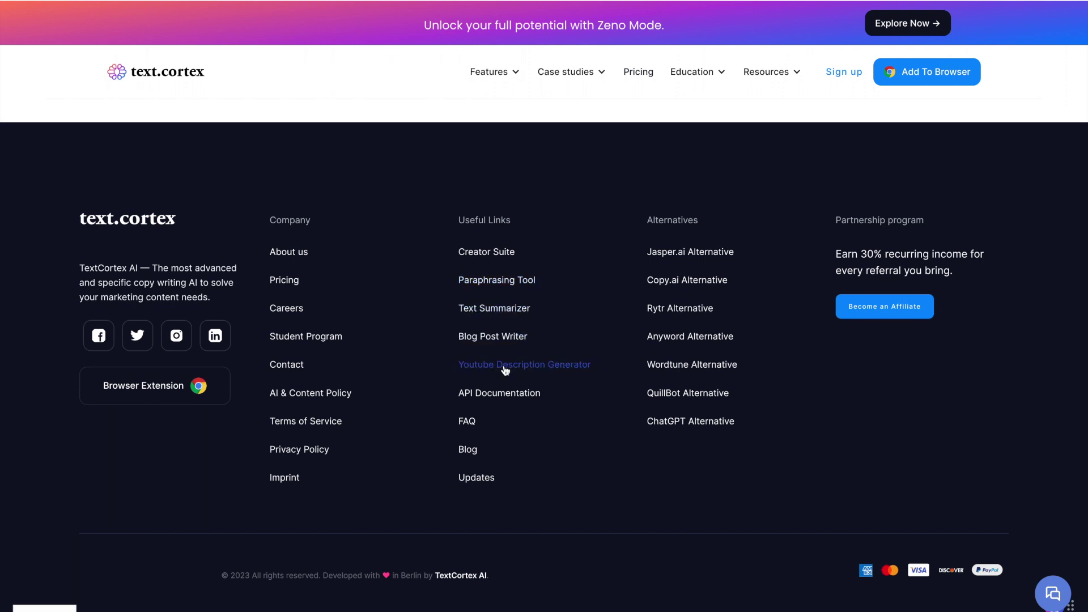
pyautogui.click(555, 371)
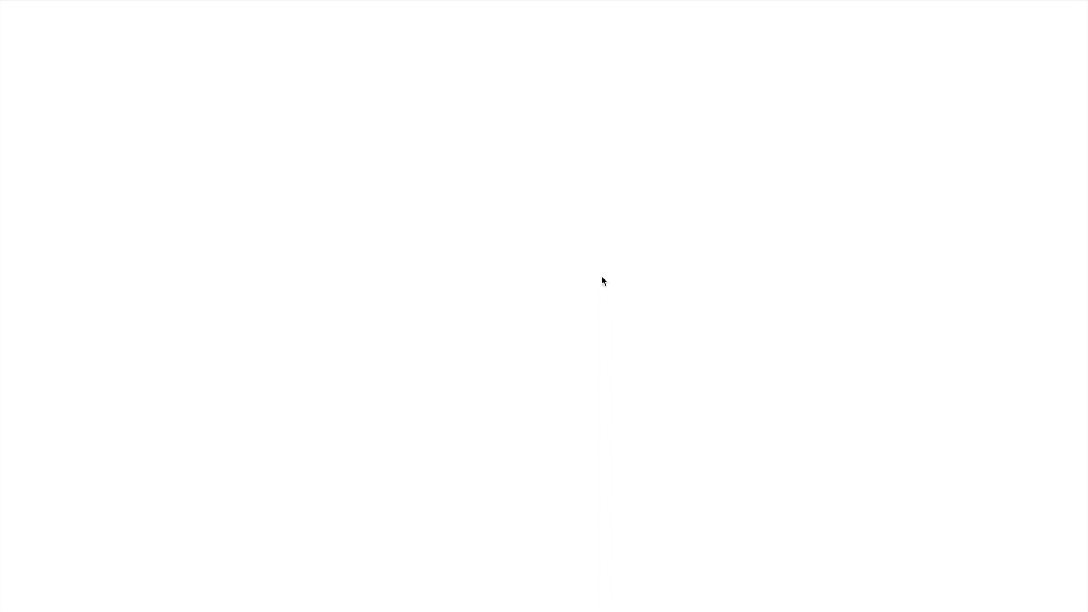
pyautogui.scroll(-5, 683, 289)
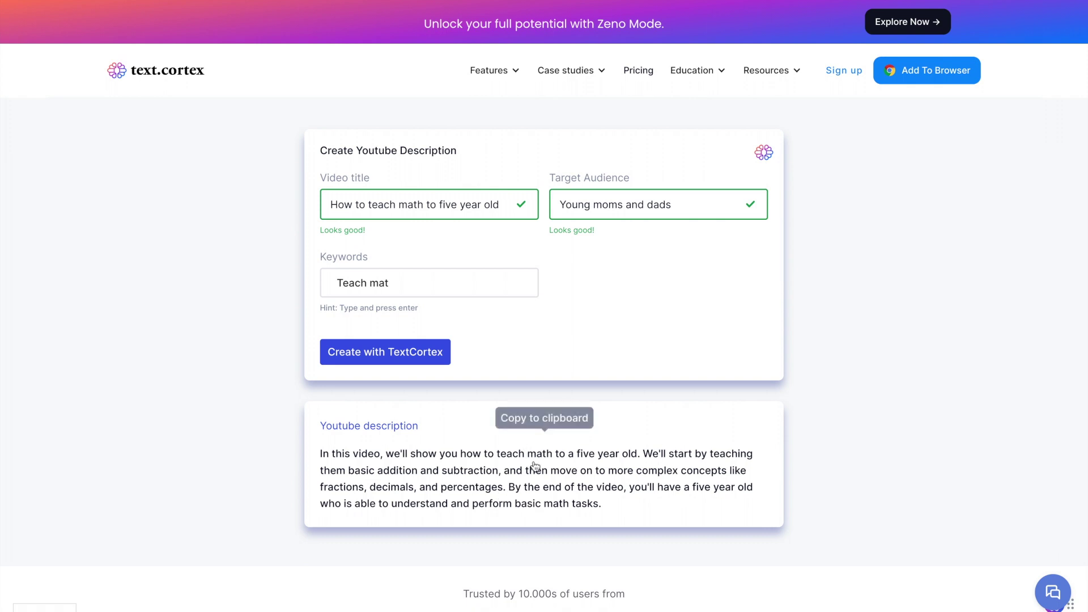
pyautogui.scroll(1, 533, 469)
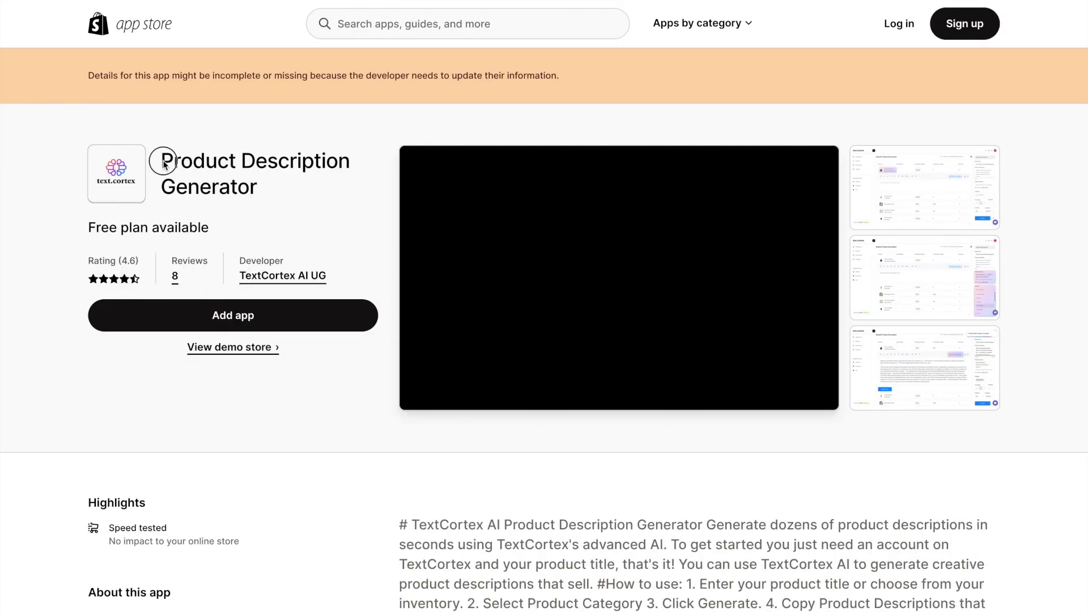
# - Review the Shopify Product Description Generator listing title, then open TextCortex's Reward Center
pyautogui.tripleClick(310, 198)
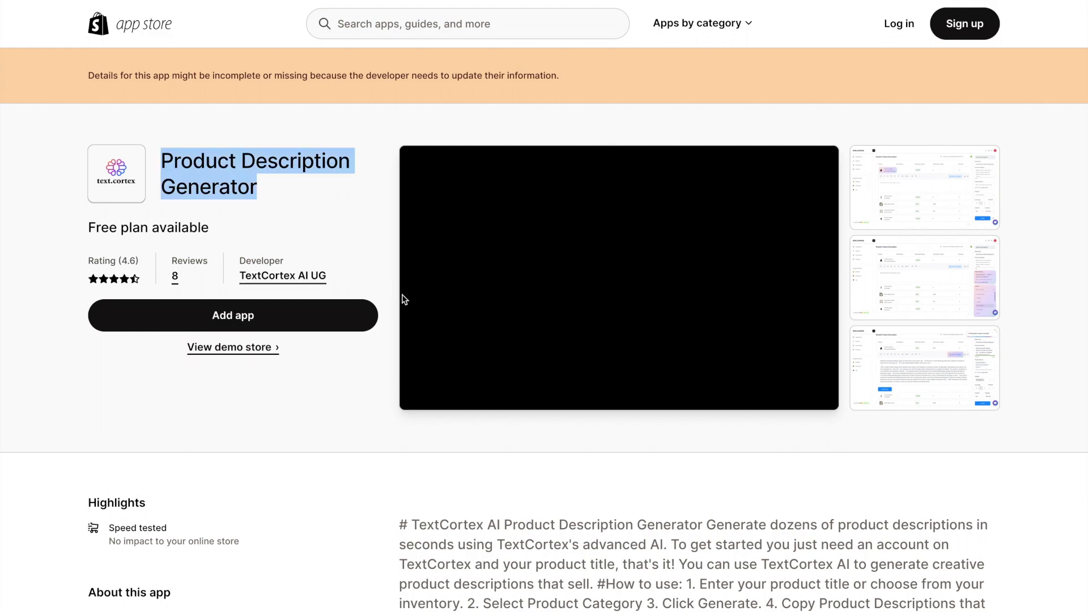
pyautogui.click(872, 339)
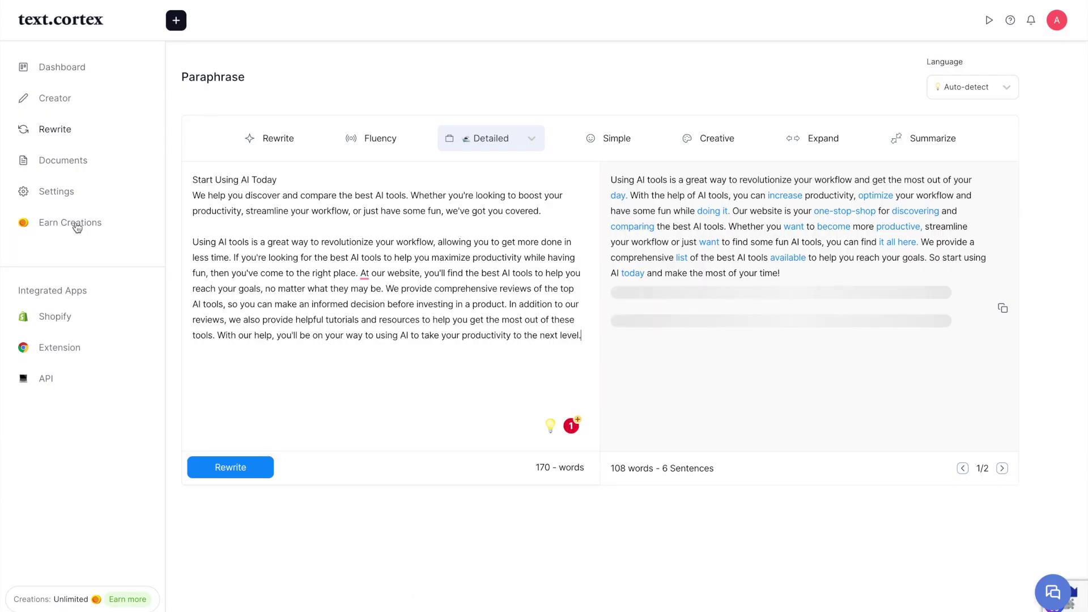
pyautogui.click(76, 226)
pyautogui.moveTo(337, 91); pyautogui.dragTo(340, 92)
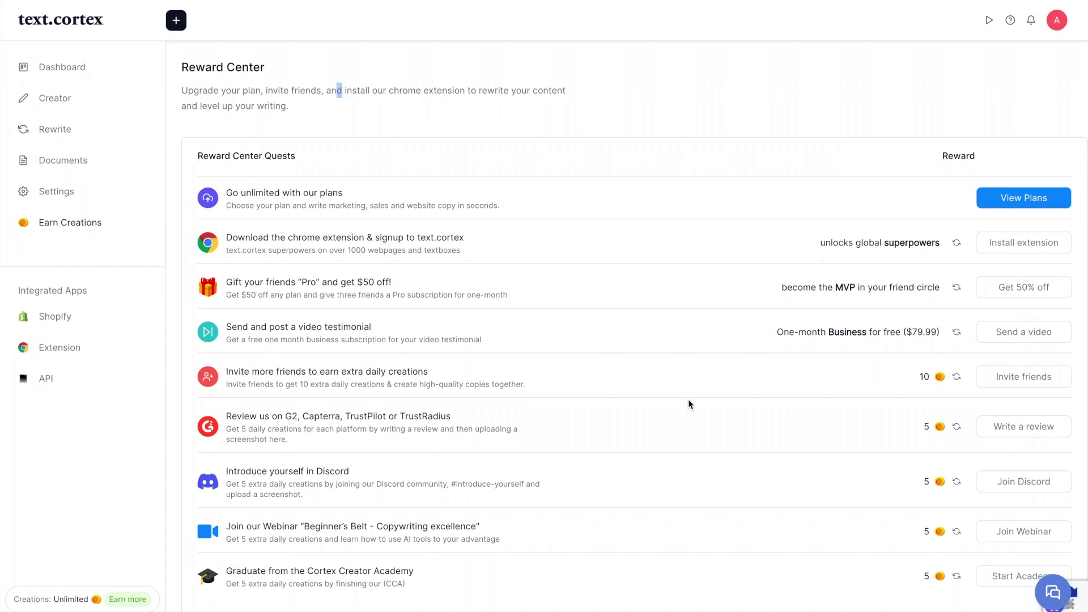
# - Review the Free plan's description and its 10 creations per day limit
pyautogui.moveTo(921, 335); pyautogui.dragTo(810, 332)
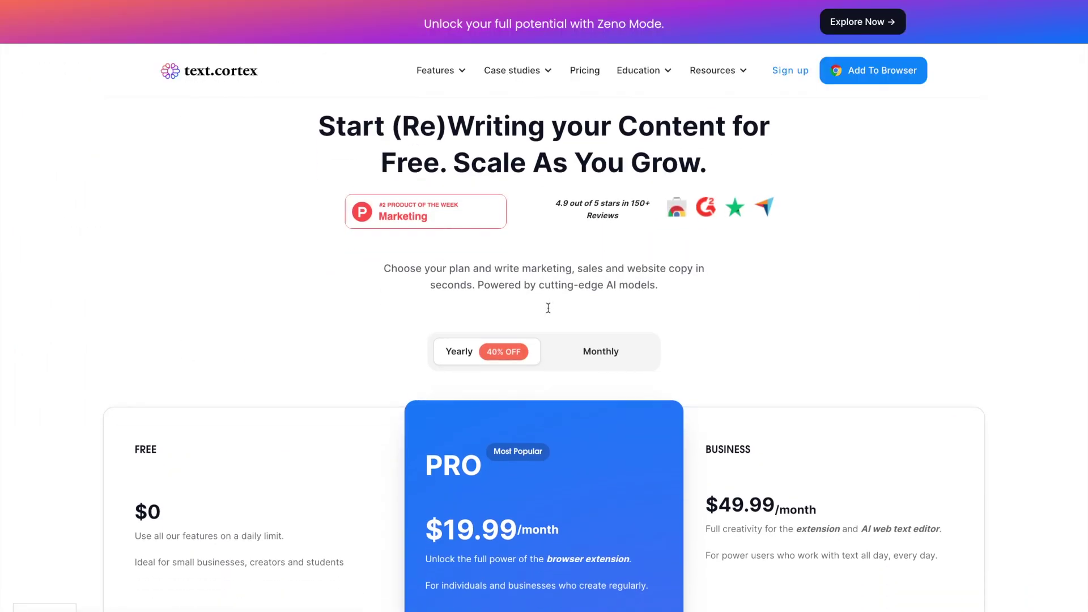
pyautogui.scroll(-5, 548, 307)
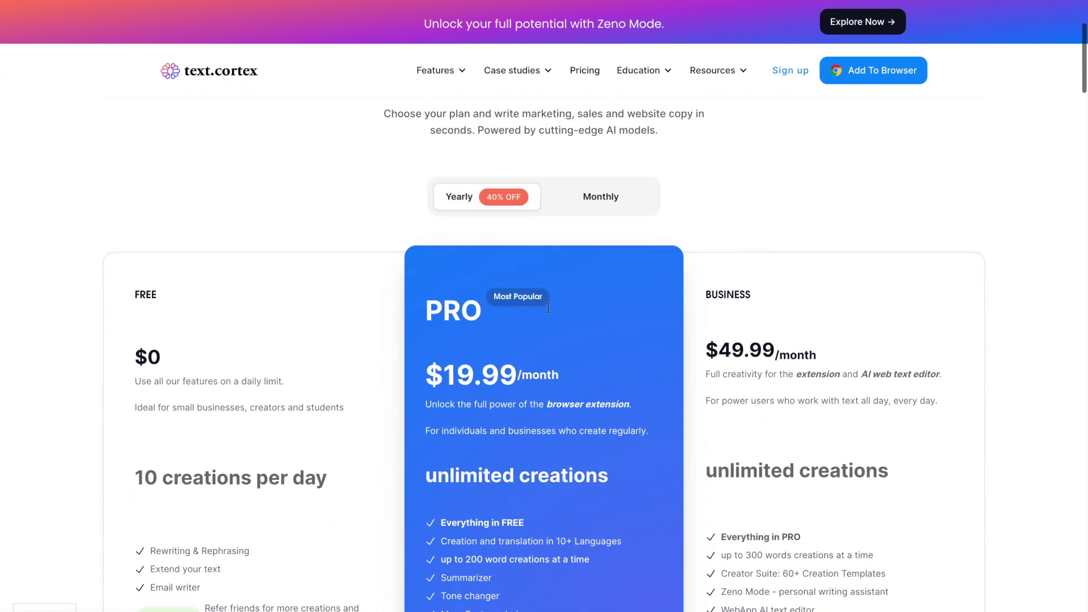
pyautogui.moveTo(138, 163); pyautogui.dragTo(317, 338)
pyautogui.click(319, 338)
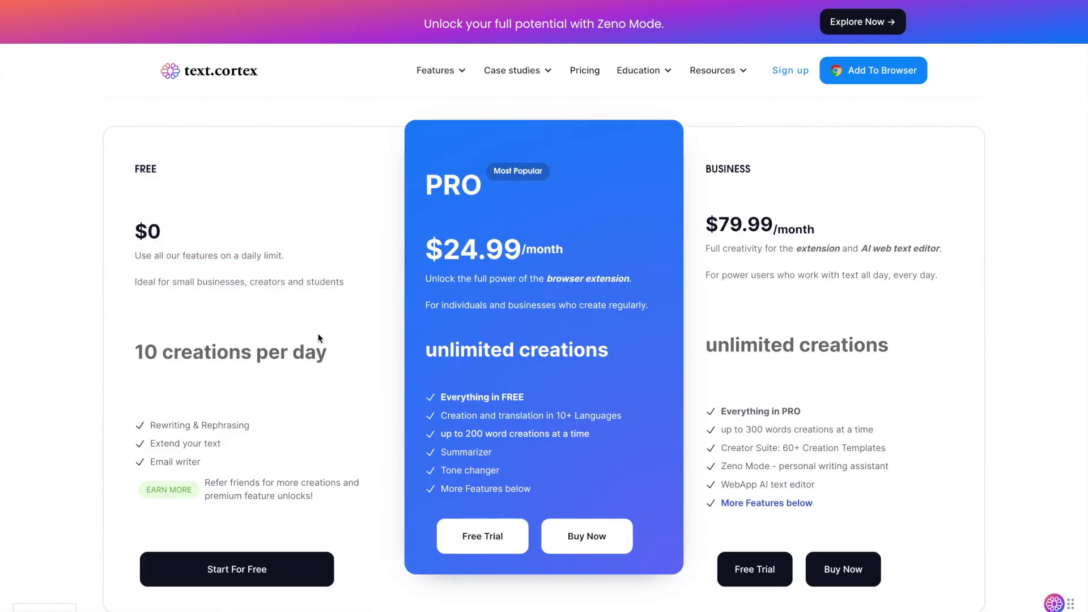
pyautogui.scroll(-1, 319, 338)
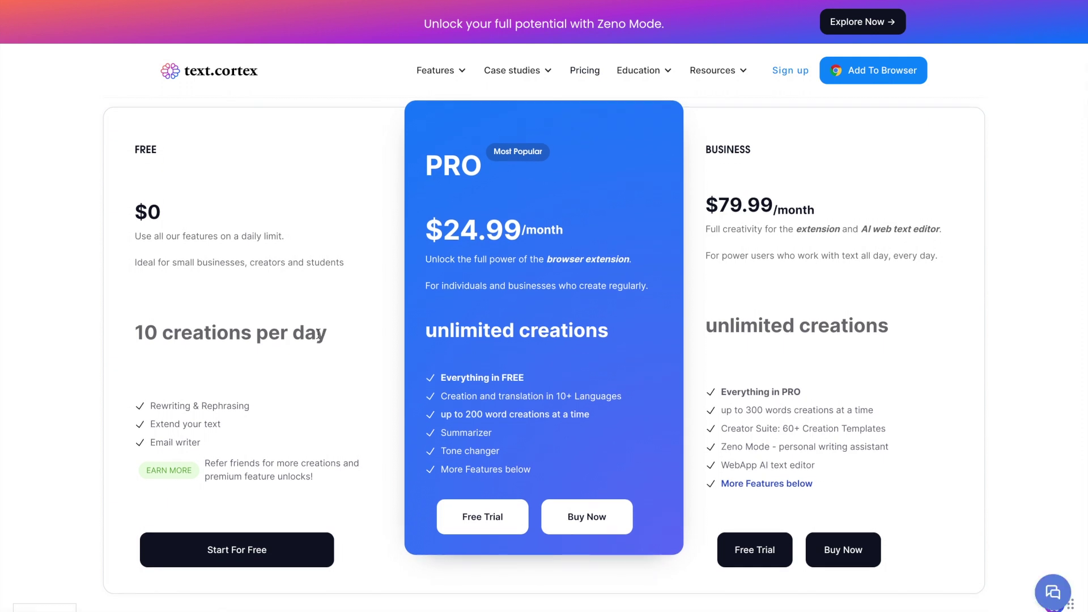
pyautogui.moveTo(132, 335); pyautogui.dragTo(306, 323)
pyautogui.click(296, 327)
pyautogui.moveTo(144, 334); pyautogui.dragTo(347, 332)
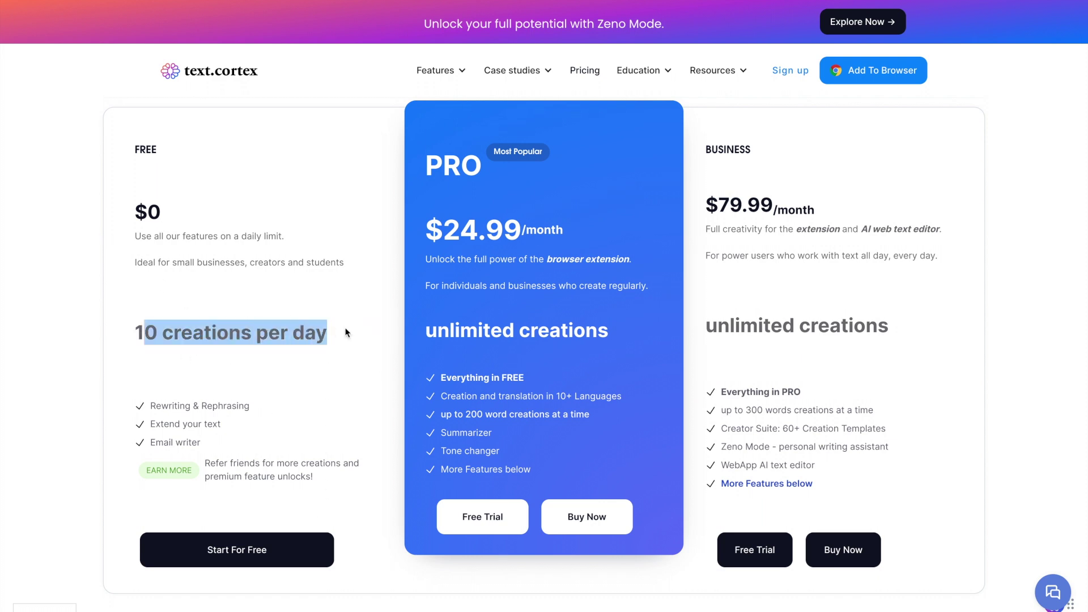
pyautogui.click(345, 330)
# - Review the PRO plan's $24.99/month price, unlimited creations and 10+ Languages feature
pyautogui.scroll(1, 567, 257)
pyautogui.moveTo(424, 290); pyautogui.dragTo(586, 285)
pyautogui.click(586, 285)
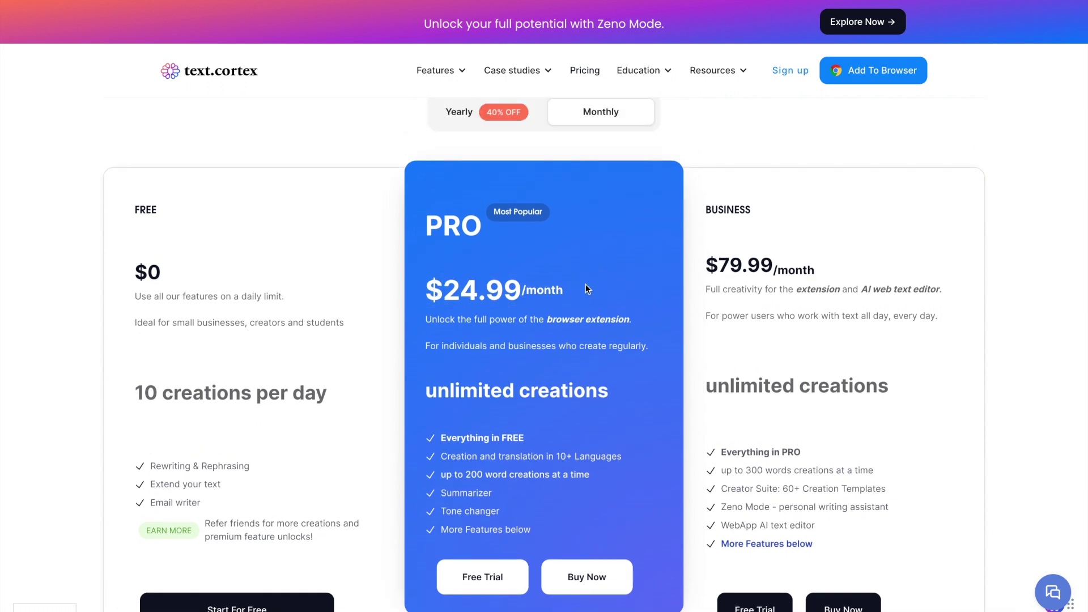
pyautogui.moveTo(618, 397); pyautogui.dragTo(410, 396)
pyautogui.click(496, 417)
pyautogui.moveTo(463, 456); pyautogui.dragTo(622, 457)
pyautogui.scroll(-1, 478, 397)
pyautogui.scroll(1, 557, 369)
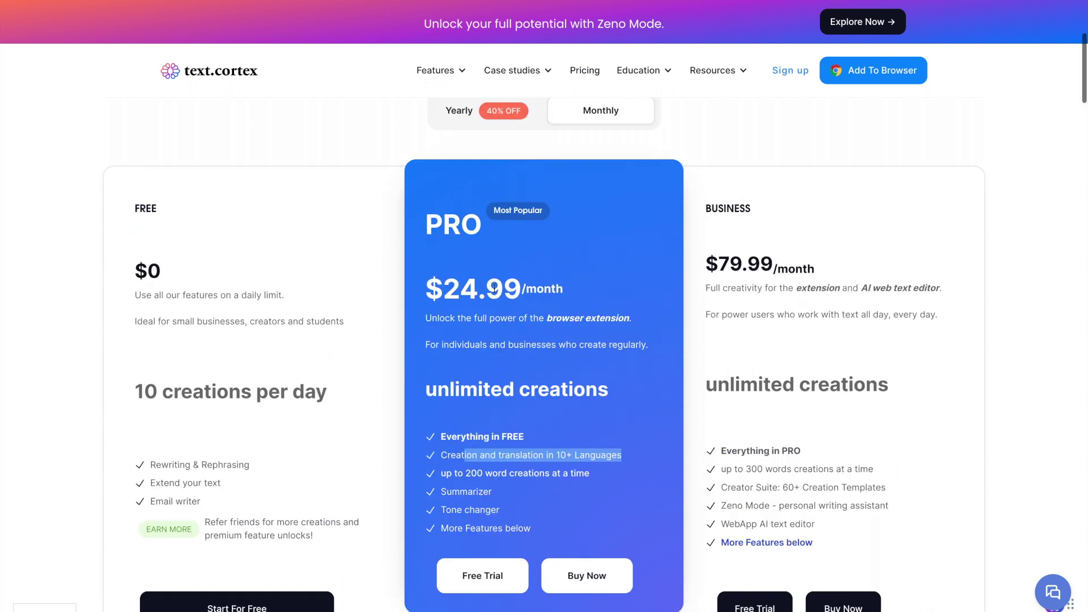
pyautogui.moveTo(435, 289); pyautogui.dragTo(584, 290)
pyautogui.click(583, 291)
pyautogui.scroll(1, 584, 255)
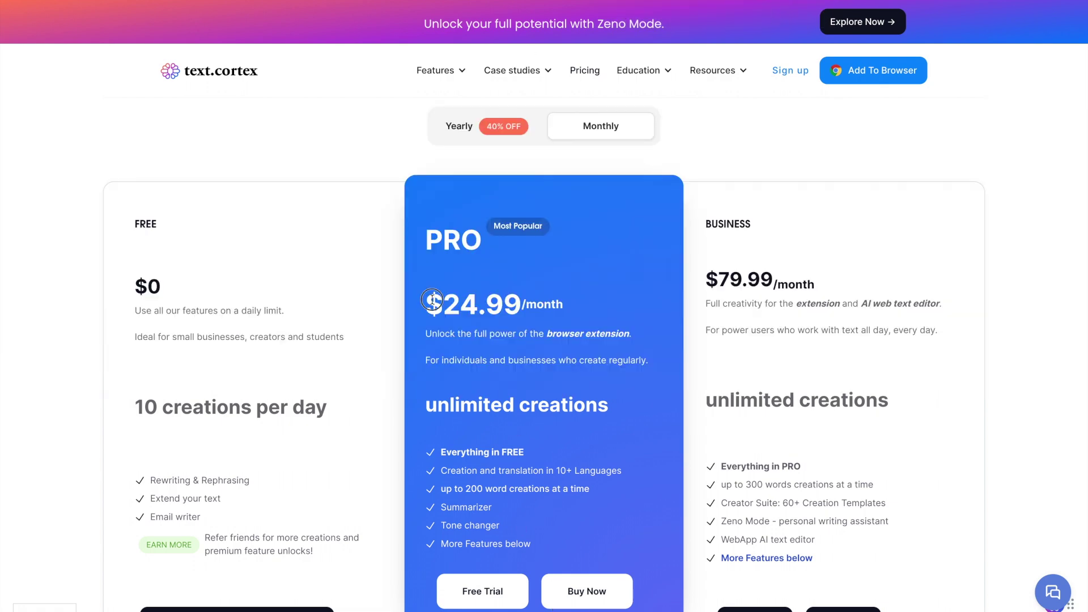
pyautogui.moveTo(432, 299); pyautogui.dragTo(593, 298)
pyautogui.moveTo(422, 407); pyautogui.dragTo(693, 413)
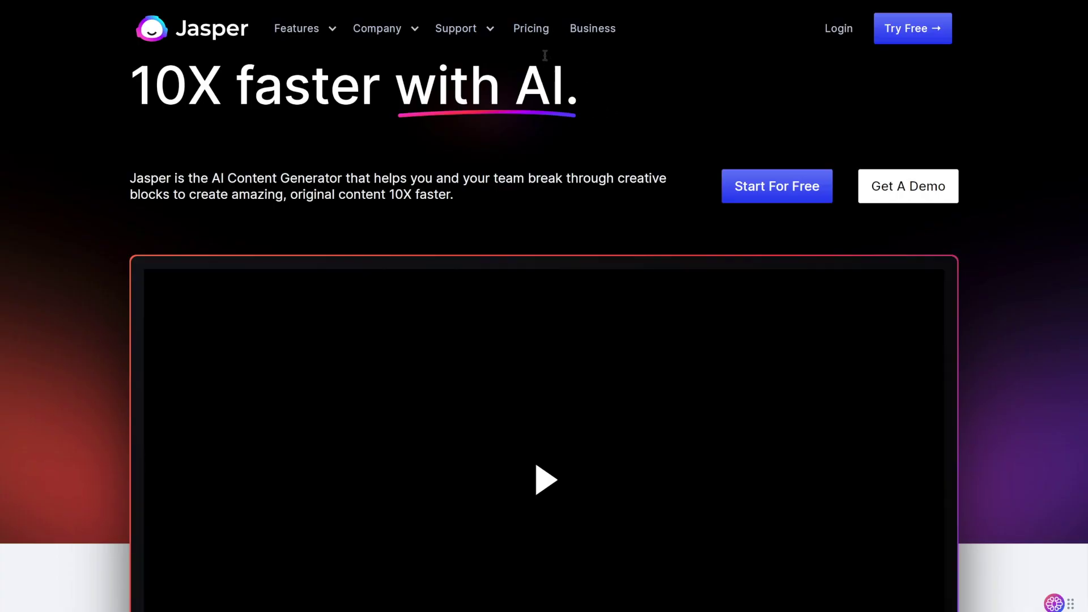
pyautogui.click(532, 29)
# - Switch Jasper's pricing to monthly billing and set the words slider to 50K
pyautogui.click(543, 309)
pyautogui.scroll(-3, 628, 314)
pyautogui.moveTo(359, 377); pyautogui.dragTo(267, 377)
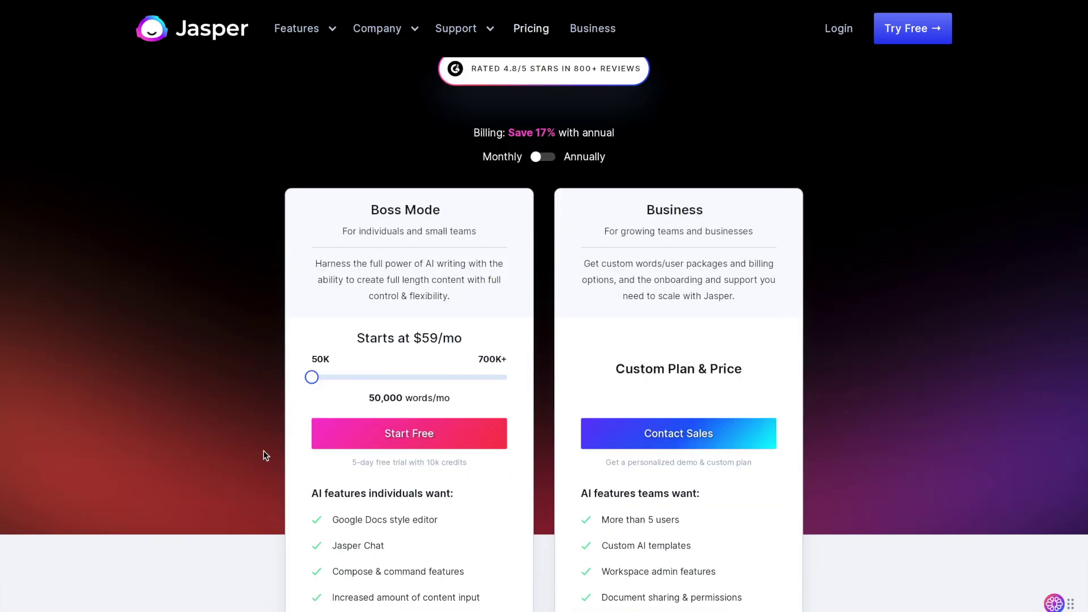
pyautogui.scroll(-1, 374, 301)
pyautogui.scroll(-1, 410, 278)
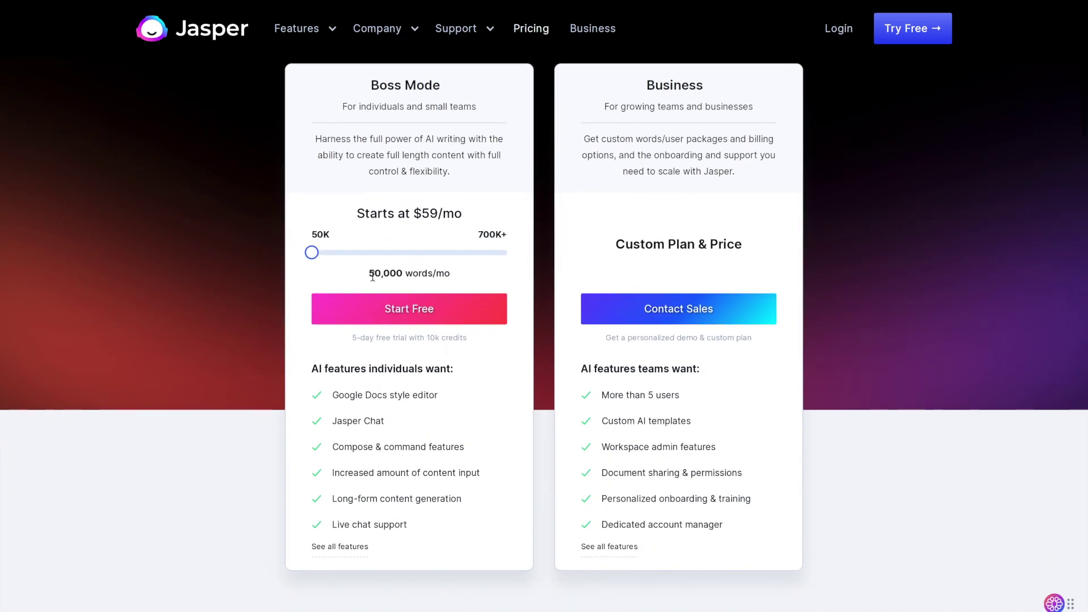
pyautogui.moveTo(366, 273); pyautogui.dragTo(434, 271)
pyautogui.scroll(5, 433, 271)
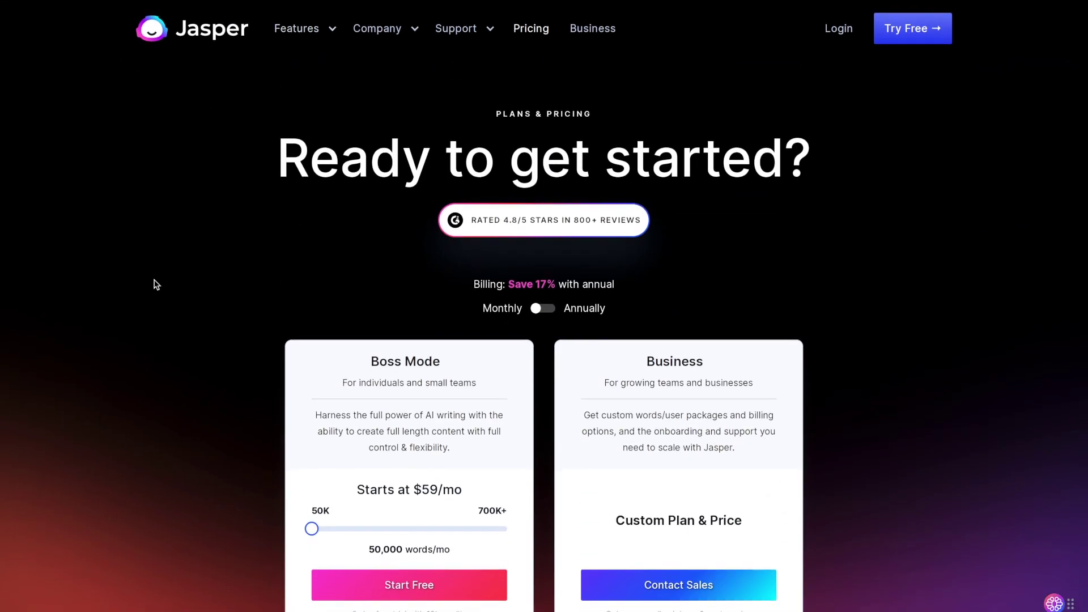
pyautogui.scroll(-4, 156, 284)
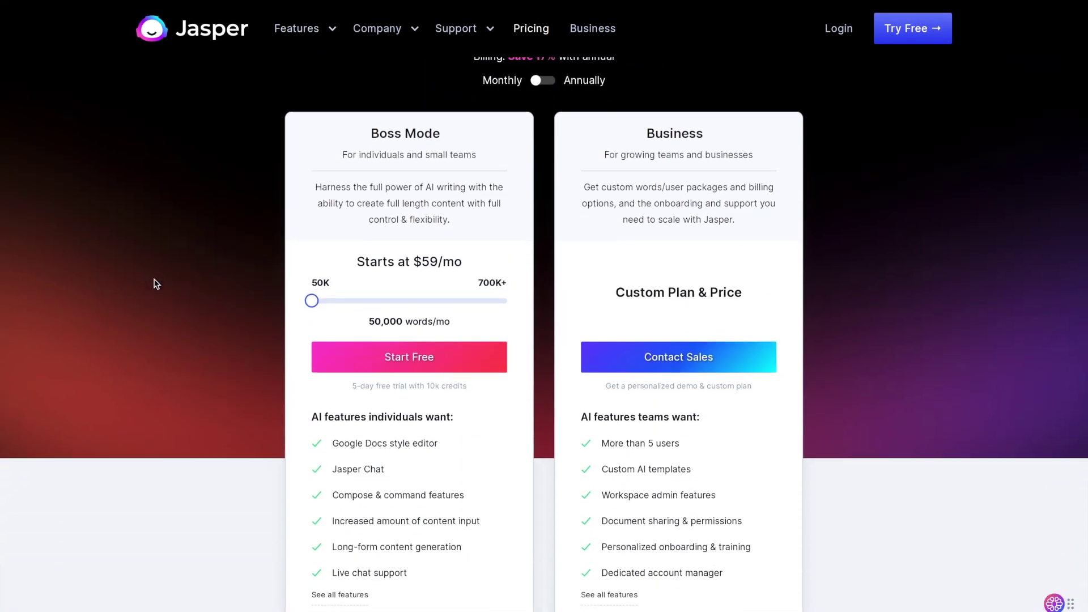
# - Highlight Boss Mode's $59/mo starting price and its 50,000 words per month allowance
pyautogui.moveTo(466, 239); pyautogui.dragTo(385, 238)
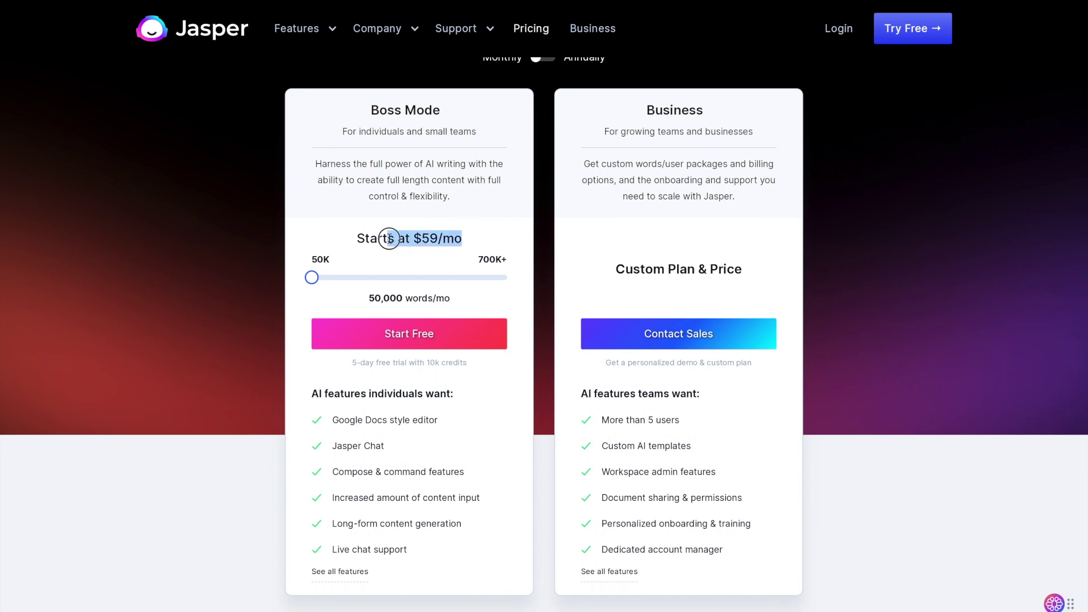
pyautogui.click(389, 238)
pyautogui.moveTo(360, 307); pyautogui.dragTo(431, 300)
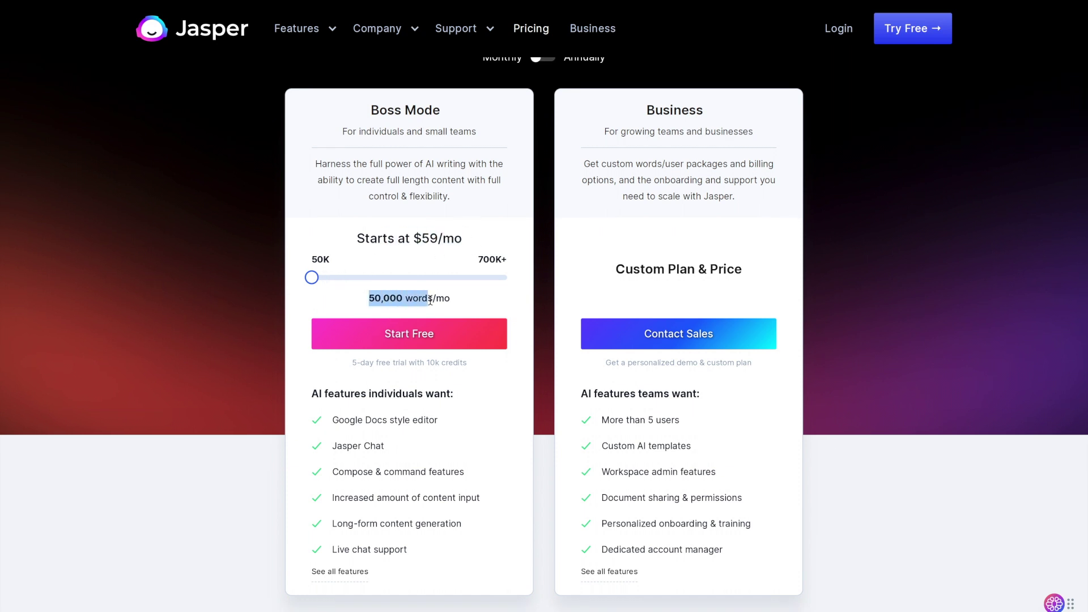
pyautogui.click(457, 298)
pyautogui.scroll(1, 396, 317)
pyautogui.moveTo(312, 352); pyautogui.dragTo(470, 353)
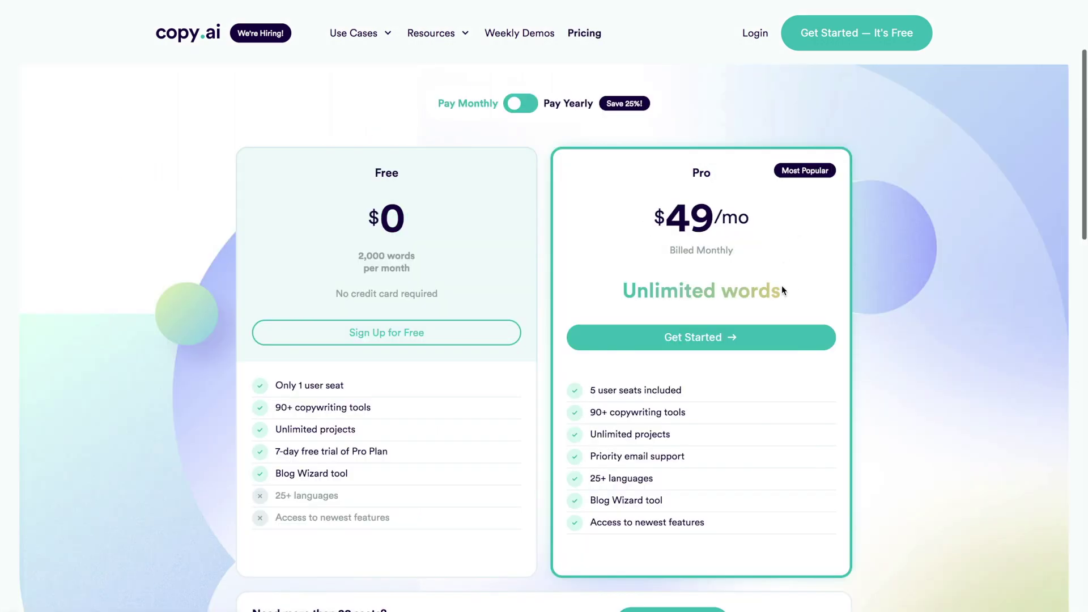
# - Note Copy.ai Pro's unlimited words, then Rytr's pricing heading starting at $9/month
pyautogui.moveTo(781, 290); pyautogui.dragTo(576, 301)
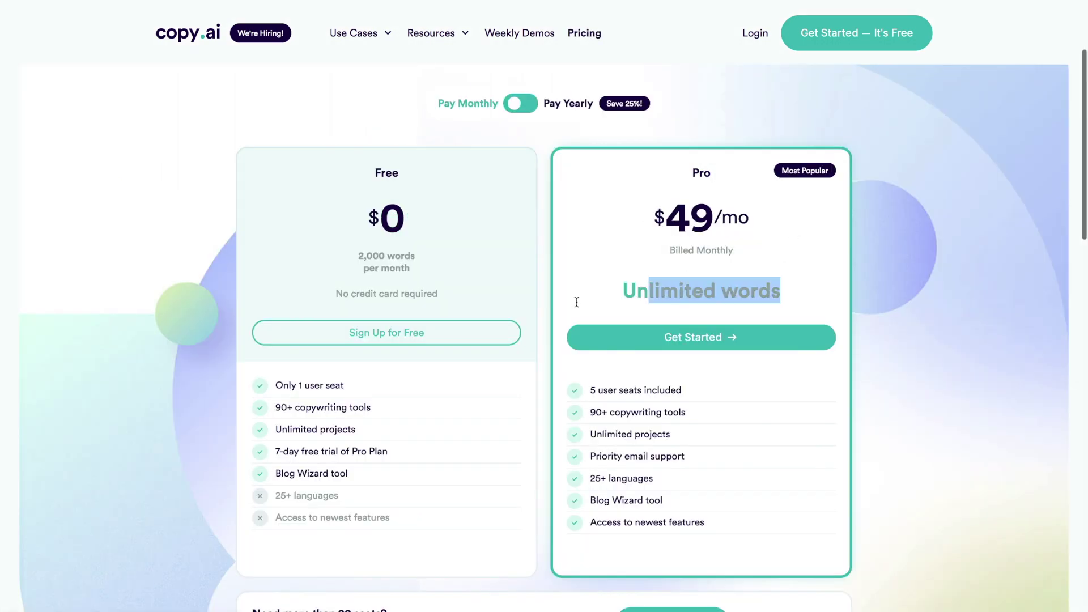
pyautogui.click(655, 298)
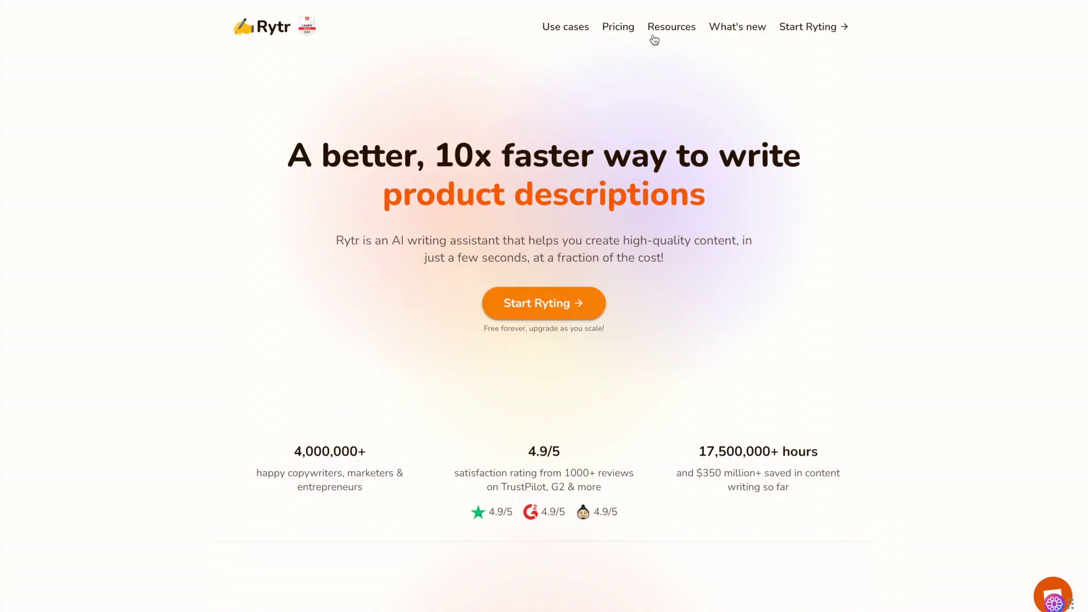
pyautogui.click(624, 28)
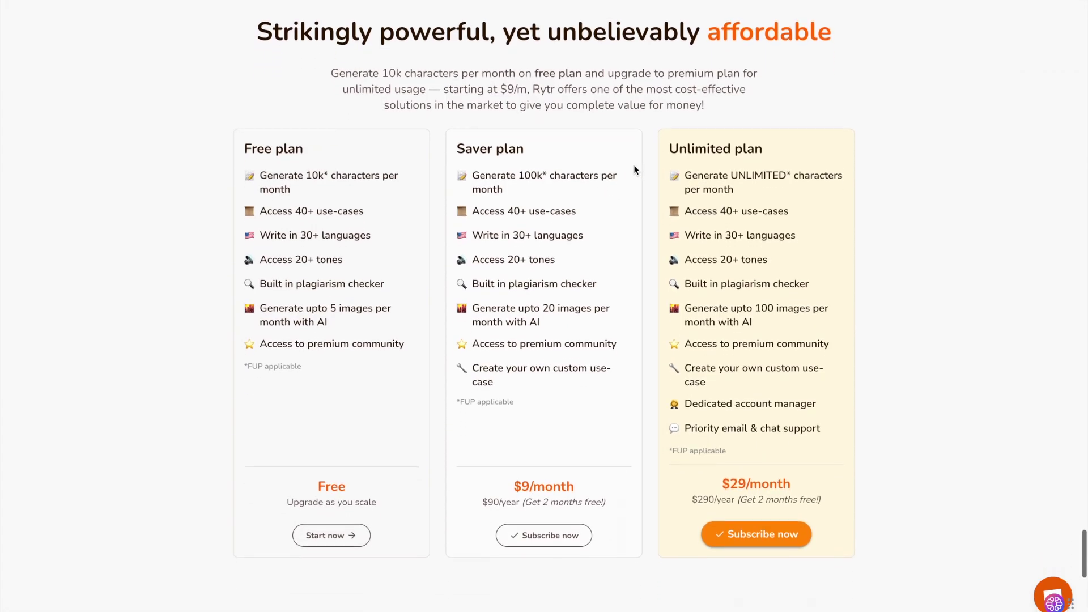
pyautogui.tripleClick(713, 49)
pyautogui.moveTo(447, 97); pyautogui.dragTo(571, 97)
# - Highlight Rytr's Saver plan 100k characters per month and Unlimited plan at $29/month
pyautogui.click(579, 490)
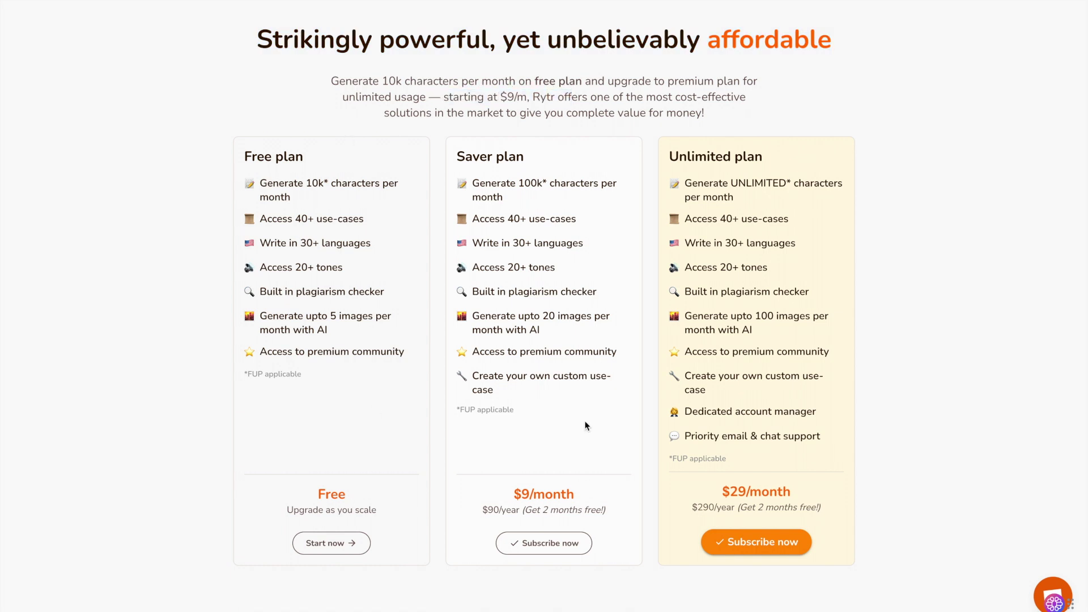
pyautogui.moveTo(519, 183); pyautogui.dragTo(555, 196)
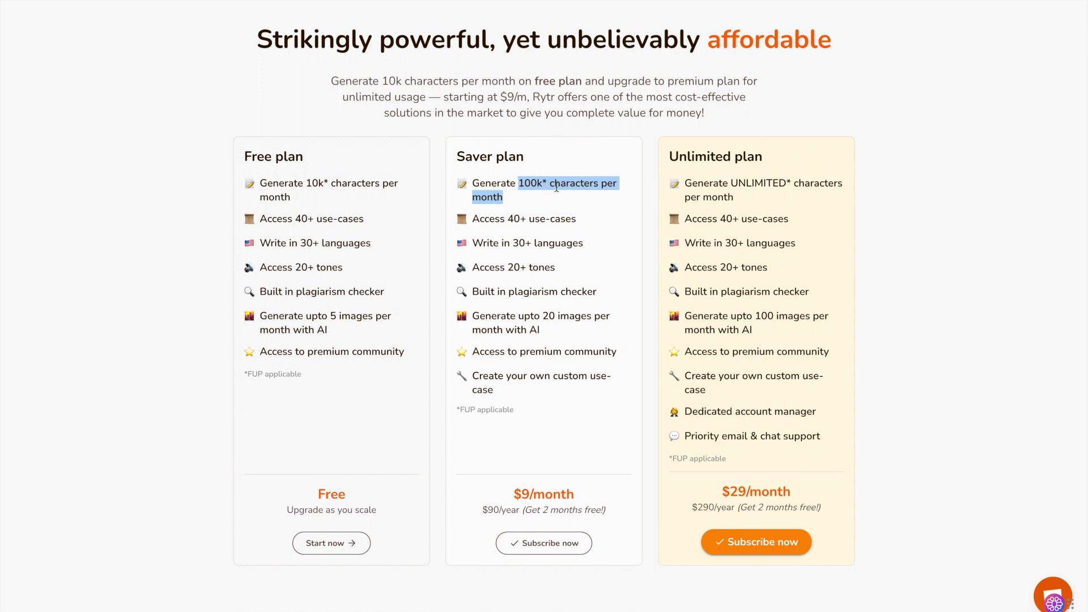
pyautogui.tripleClick(556, 188)
pyautogui.moveTo(680, 158); pyautogui.dragTo(834, 172)
pyautogui.moveTo(720, 488); pyautogui.dragTo(807, 494)
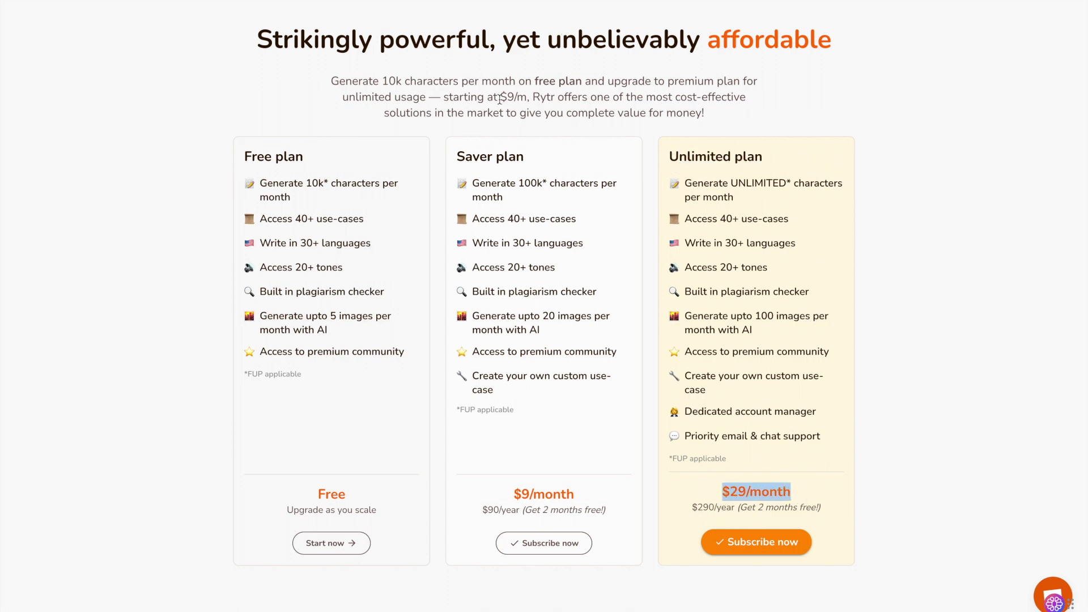
pyautogui.scroll(8, 401, 183)
pyautogui.scroll(-8, 562, 343)
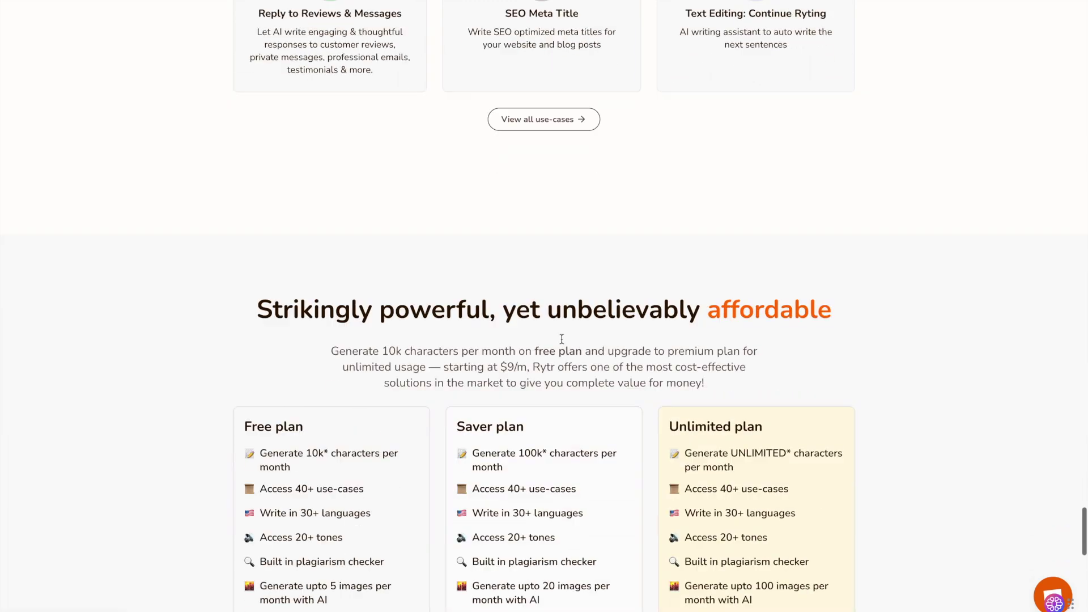
pyautogui.scroll(2, 562, 344)
pyautogui.scroll(-3, 562, 344)
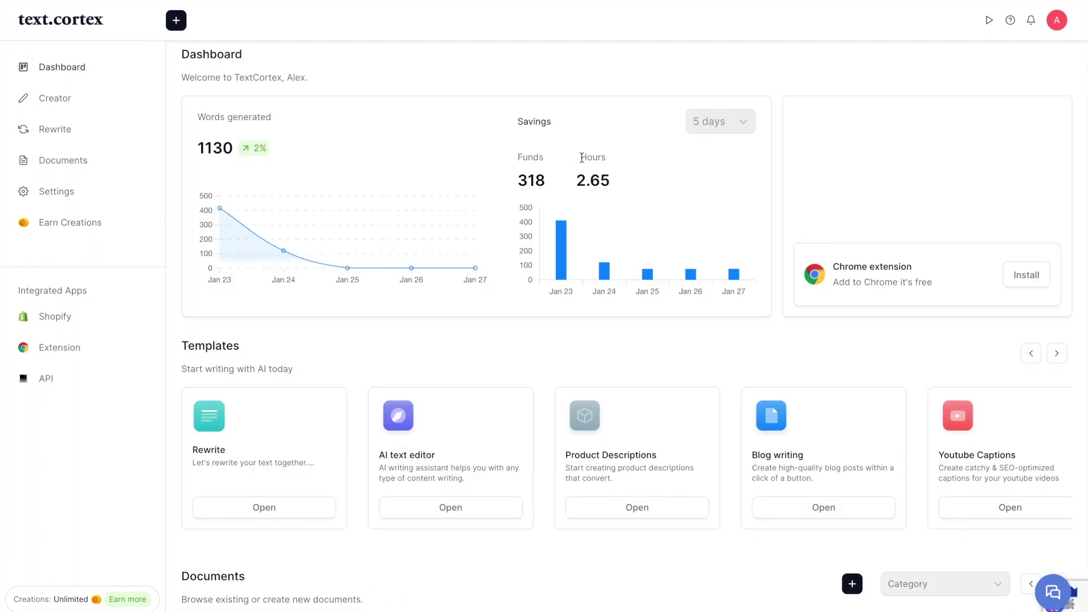
# - Scroll the TextCortex dashboard down toward the Documents section
pyautogui.scroll(-3, 581, 357)
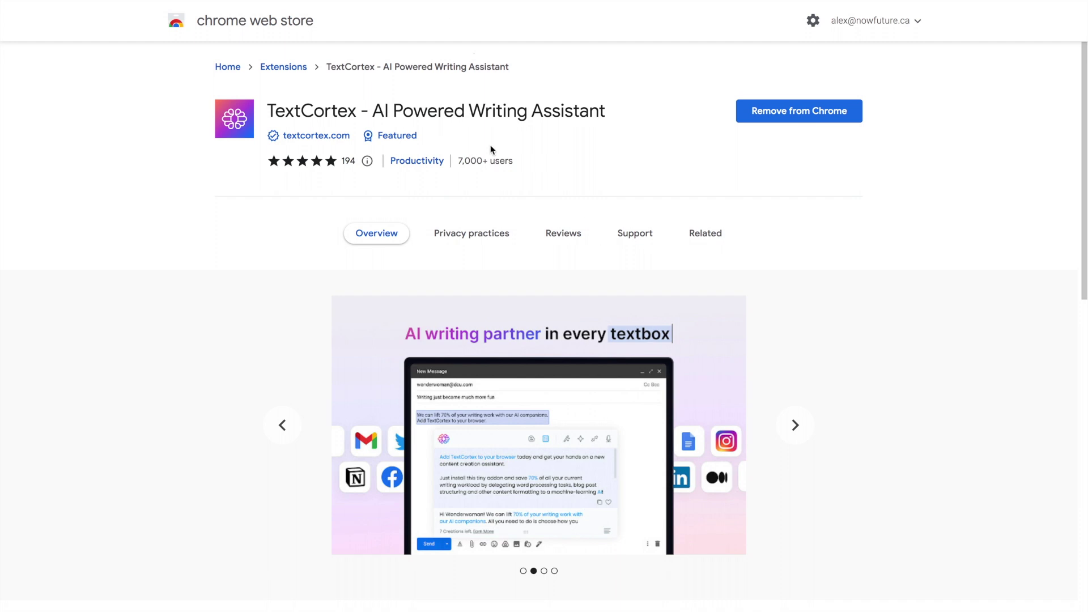
# - Show the extension's user reviews, read through them and load the second page
pyautogui.scroll(-1, 562, 230)
pyautogui.click(577, 189)
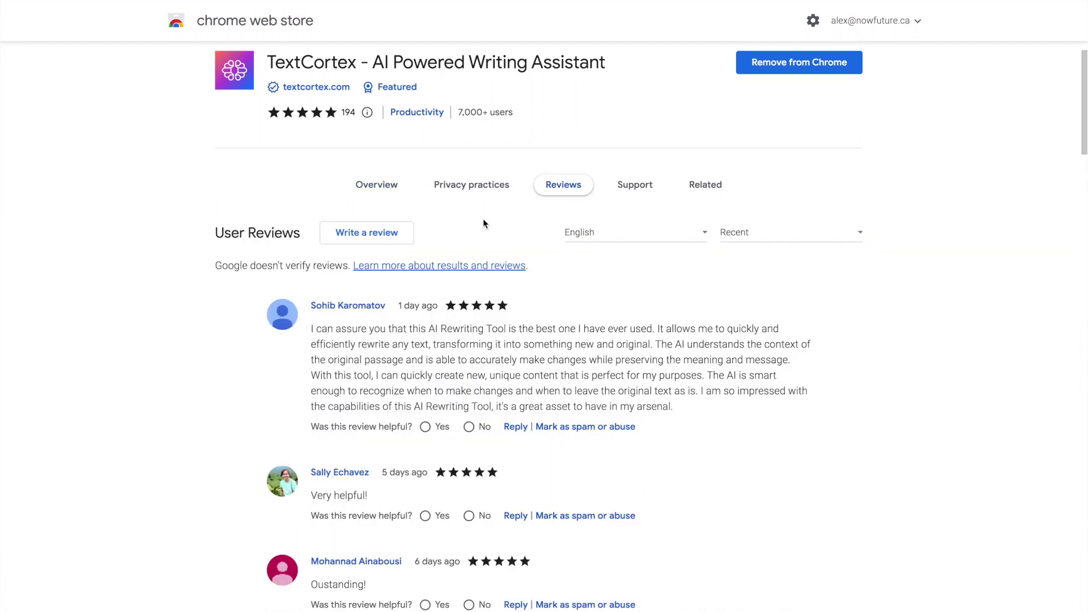
pyautogui.click(782, 234)
pyautogui.click(779, 241)
pyautogui.scroll(-5, 348, 312)
pyautogui.scroll(-15, 348, 312)
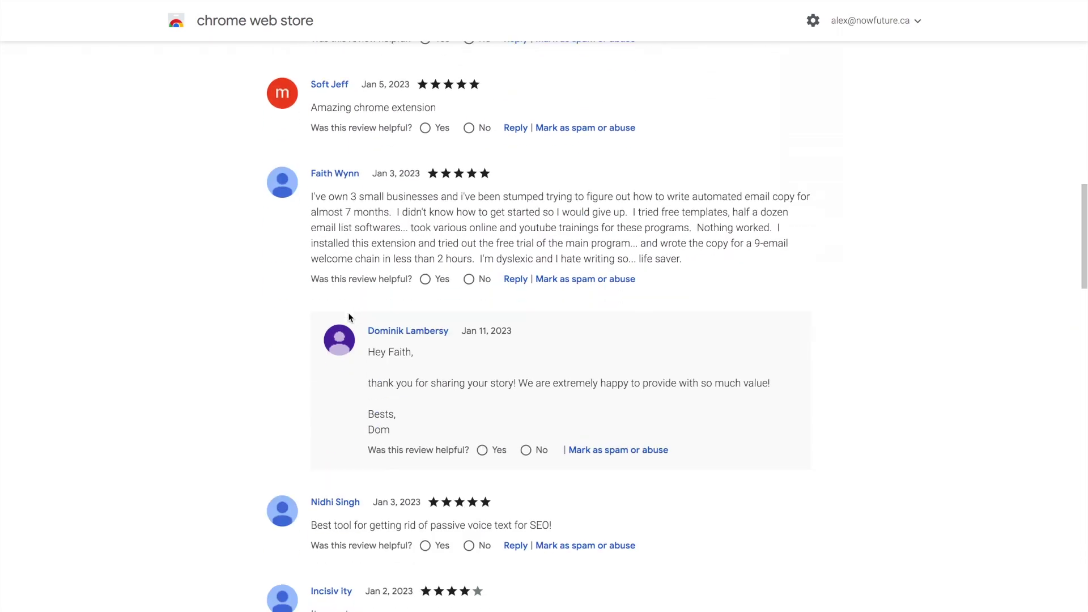
pyautogui.scroll(-10, 348, 312)
pyautogui.tripleClick(688, 243)
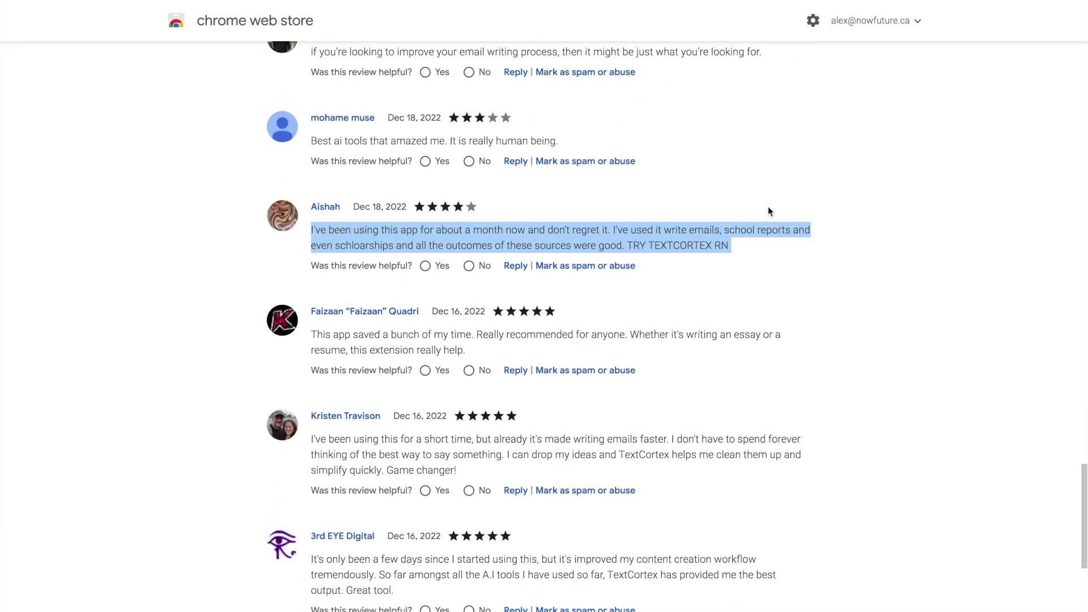
pyautogui.scroll(-3, 768, 207)
pyautogui.click(338, 475)
pyautogui.tripleClick(352, 146)
pyautogui.scroll(-4, 587, 346)
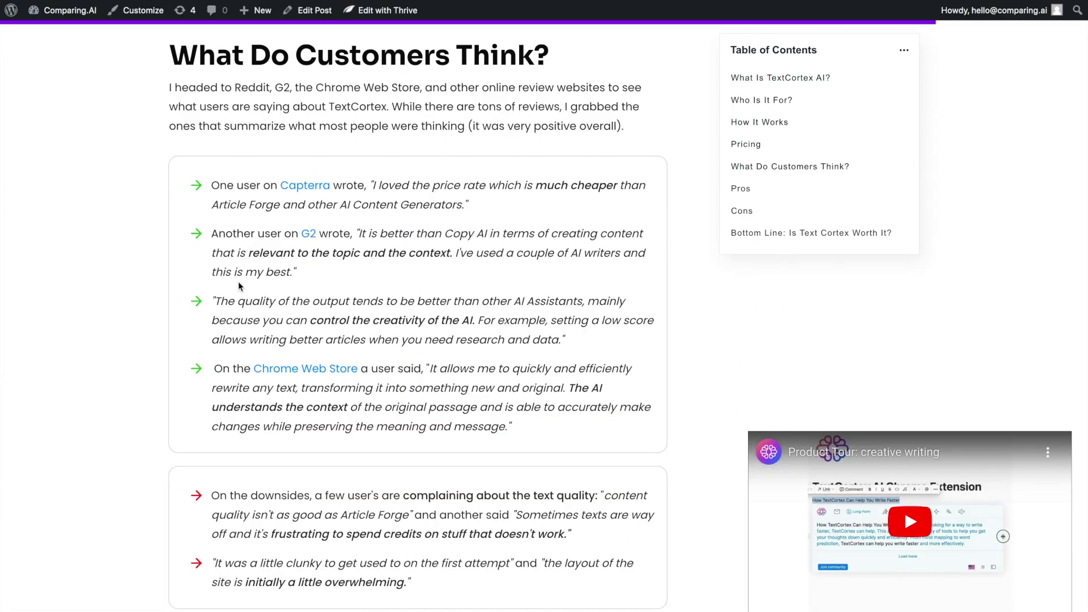
# - Highlight the 'Overall, the reviews…' summary calling TextCortex smart and effective
pyautogui.scroll(-3, 402, 210)
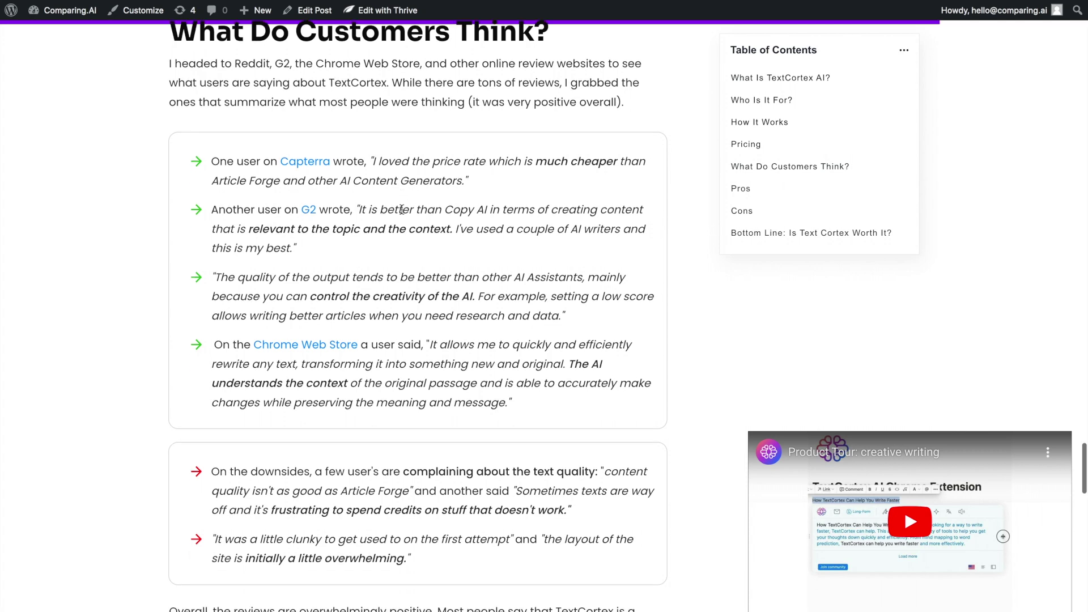
pyautogui.tripleClick(389, 501)
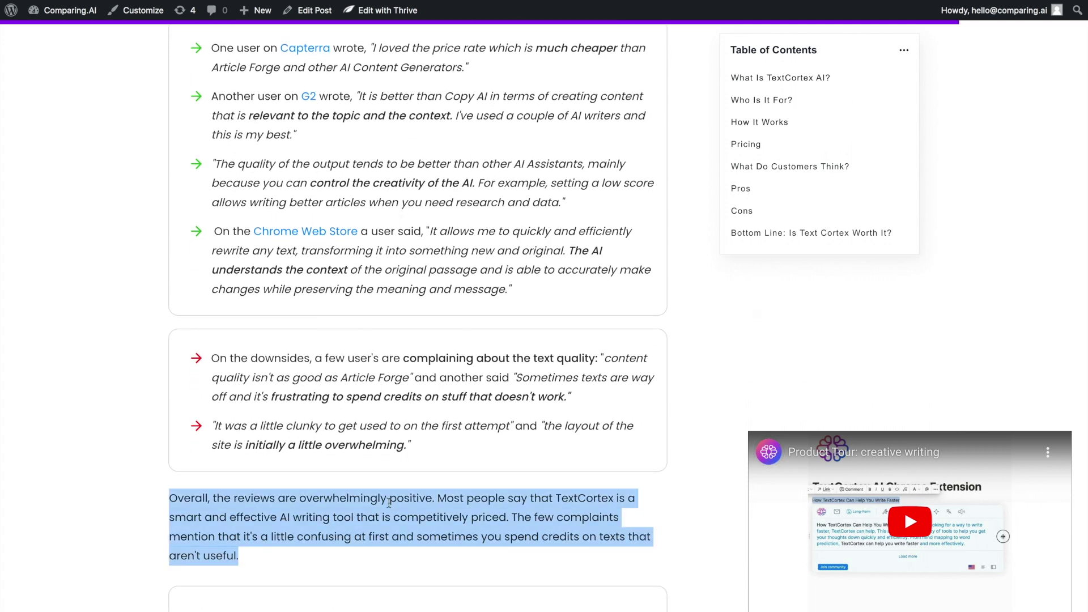
pyautogui.keyDown('shift'); pyautogui.click(510, 497); pyautogui.keyUp('shift')
pyautogui.moveTo(561, 497); pyautogui.dragTo(542, 554)
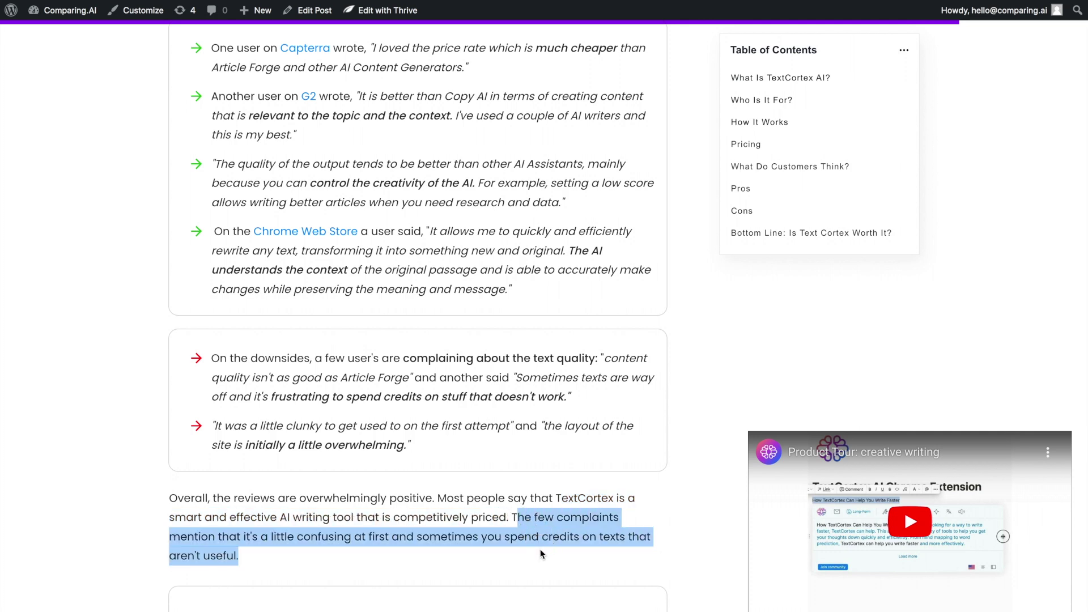
pyautogui.click(586, 546)
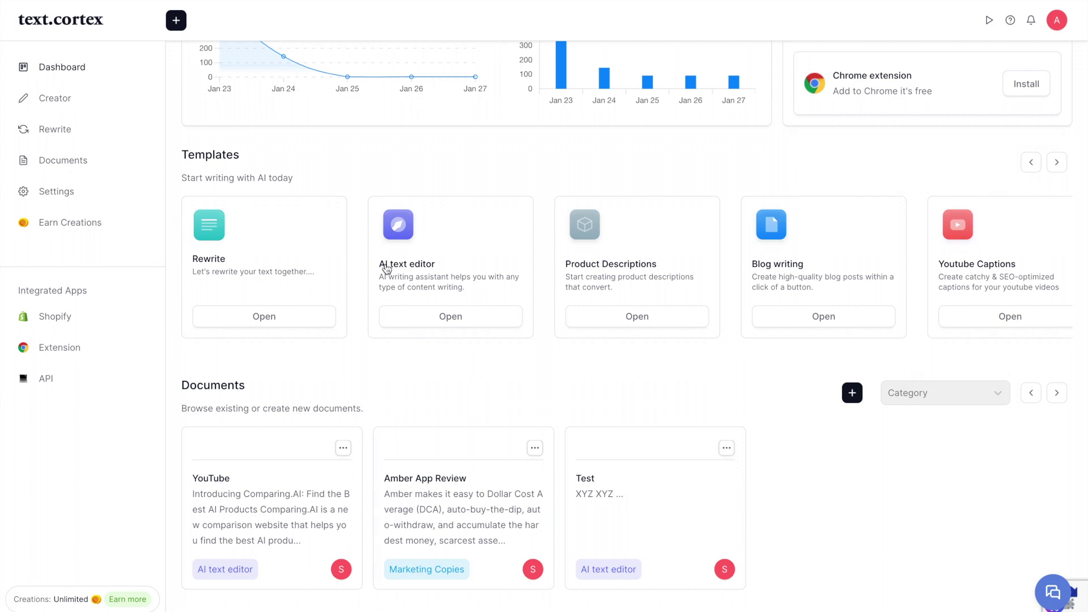
# - Scroll the TextCortex dashboard to view 986 words generated and the Jan 23–27 charts
pyautogui.scroll(3, 468, 288)
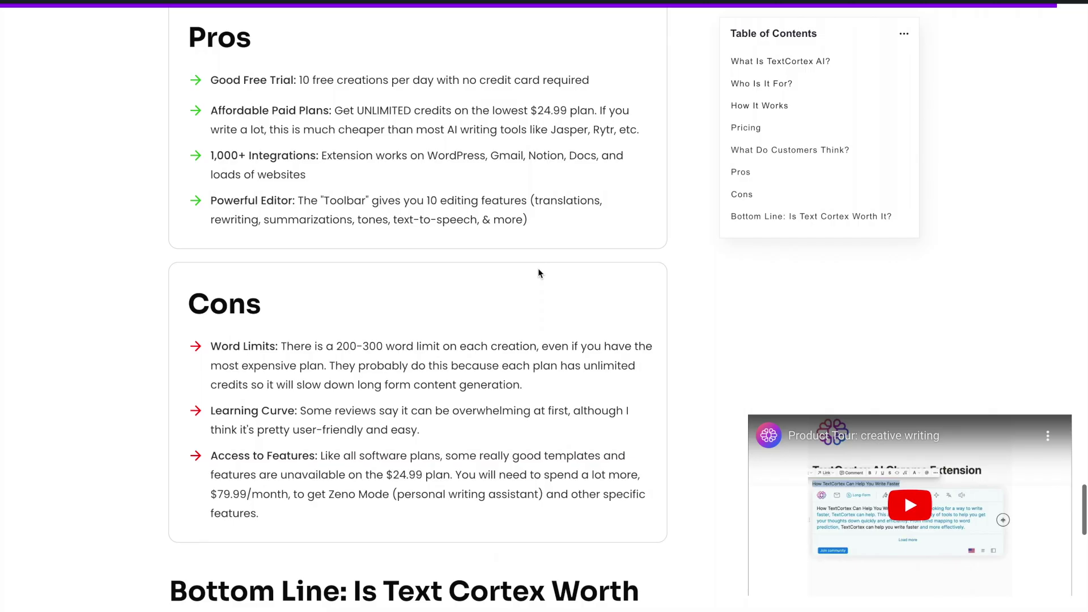
pyautogui.scroll(-1, 539, 270)
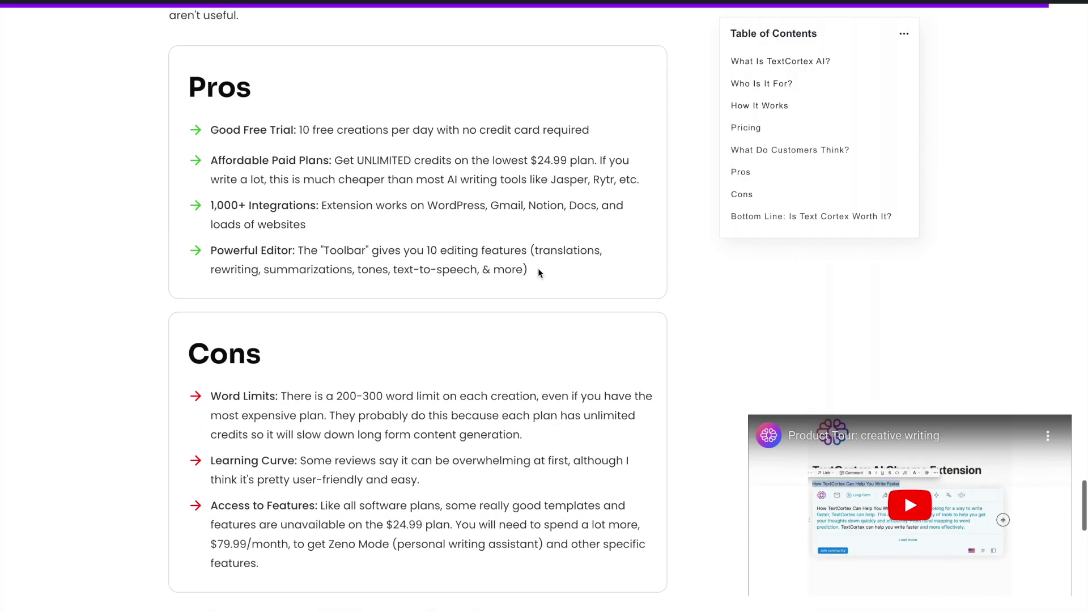
# - Highlight the 1,000+ Integrations and Powerful Editor pros in the Comparing.AI article
pyautogui.tripleClick(304, 208)
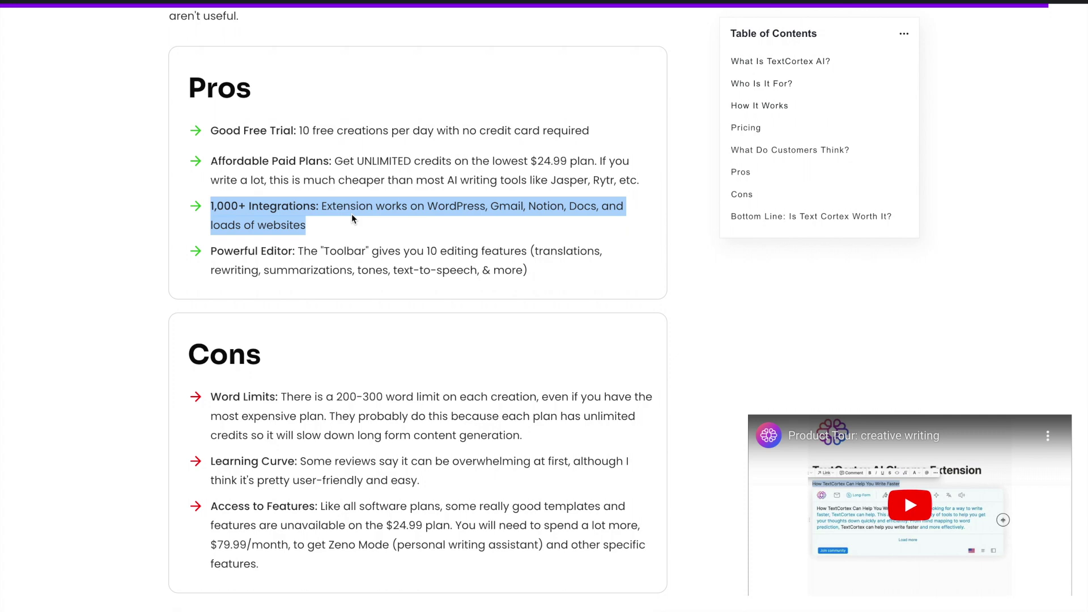
pyautogui.tripleClick(429, 249)
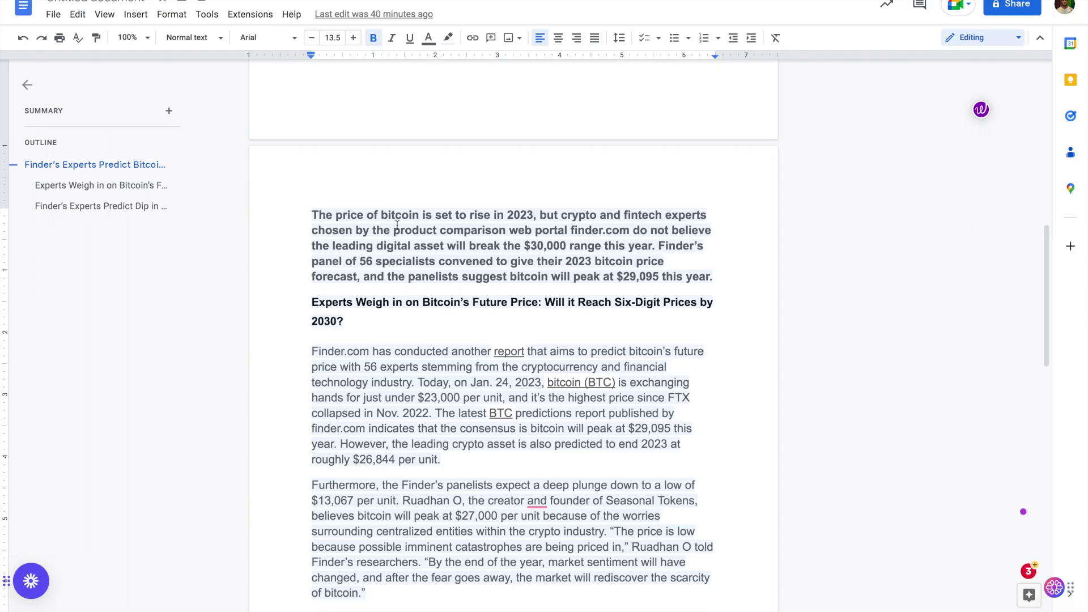
# - Select the bitcoin article's opening paragraph, preview Wordtune rewrites, then dismiss them without changes
pyautogui.tripleClick(406, 215)
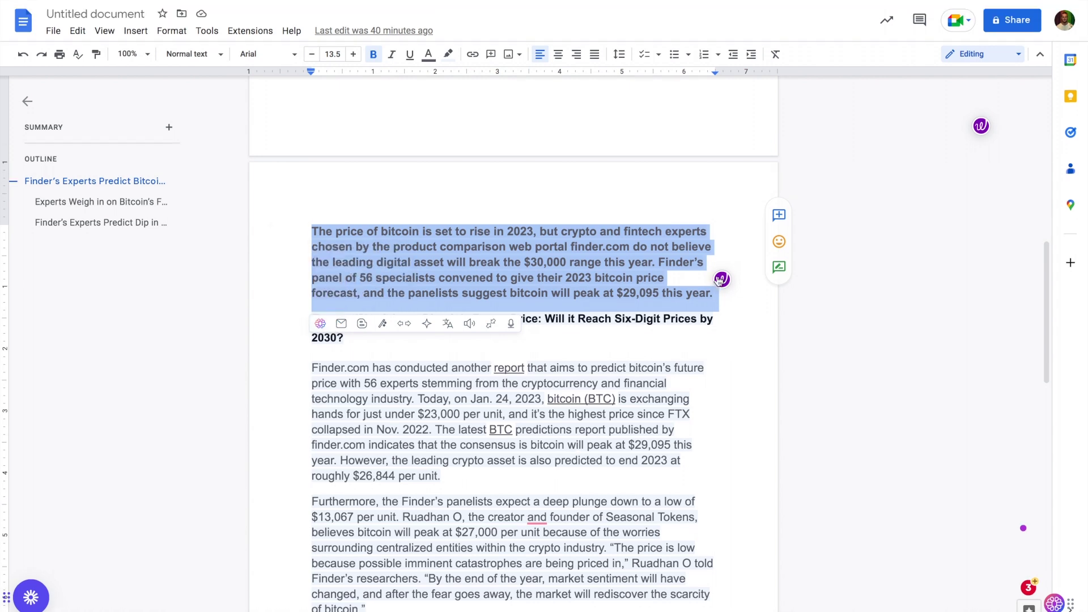
pyautogui.click(722, 279)
pyautogui.scroll(-3, 397, 340)
pyautogui.scroll(3, 426, 351)
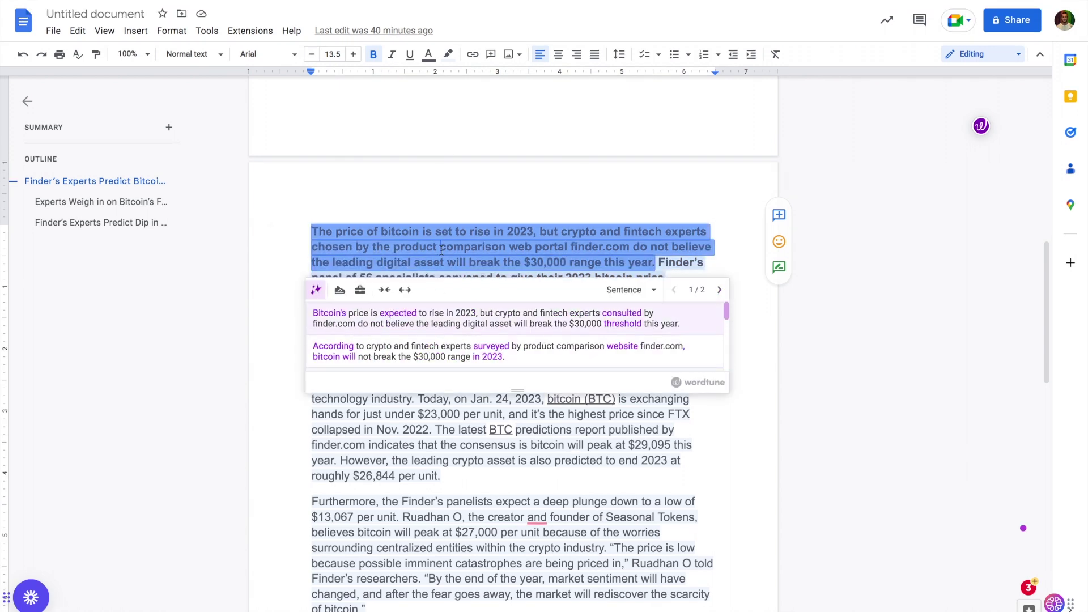
pyautogui.press('Escape')
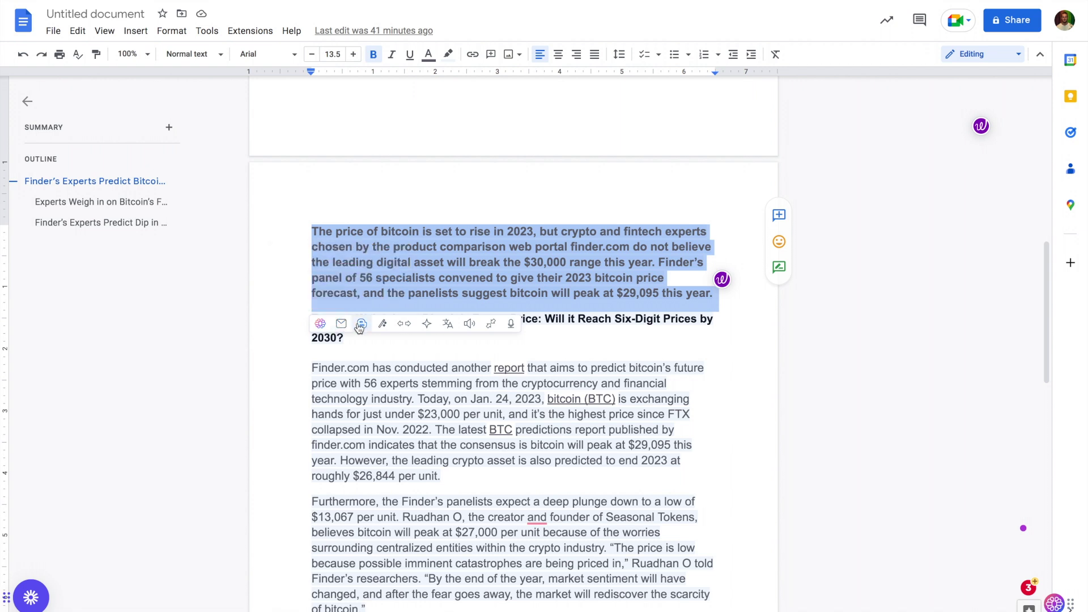
pyautogui.moveTo(508, 333)
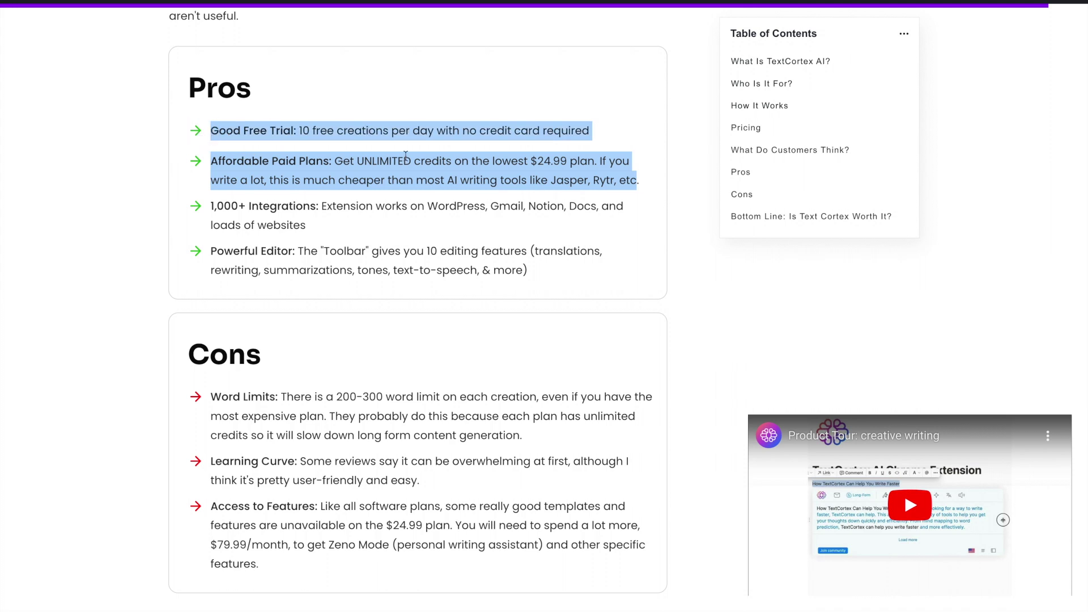
# - Highlight the Good Free Trial and Affordable Paid Plans pros in turn
pyautogui.click(332, 145)
pyautogui.tripleClick(321, 133)
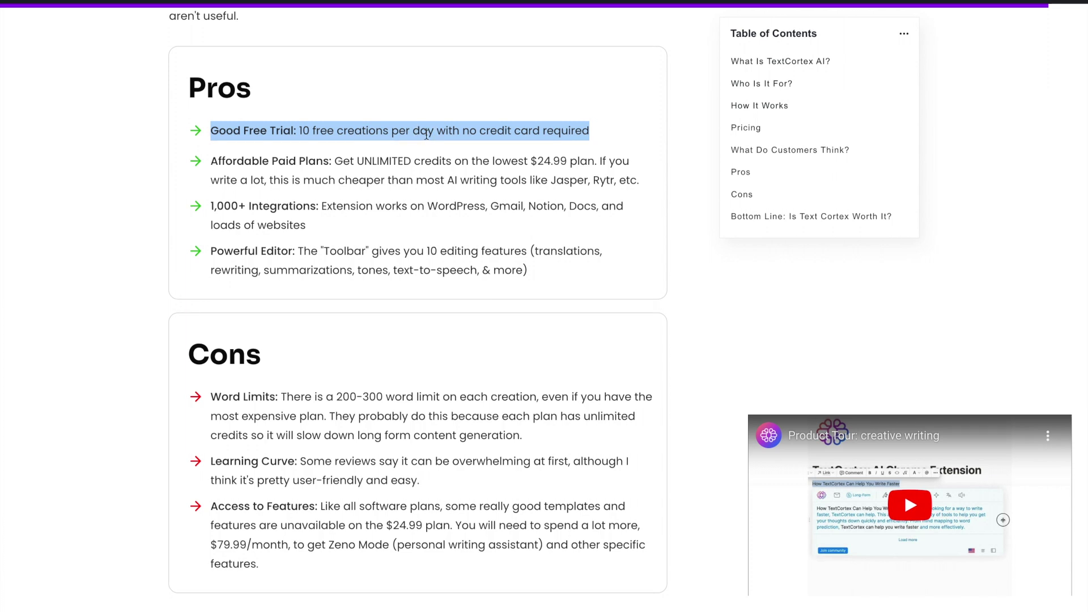
pyautogui.tripleClick(437, 182)
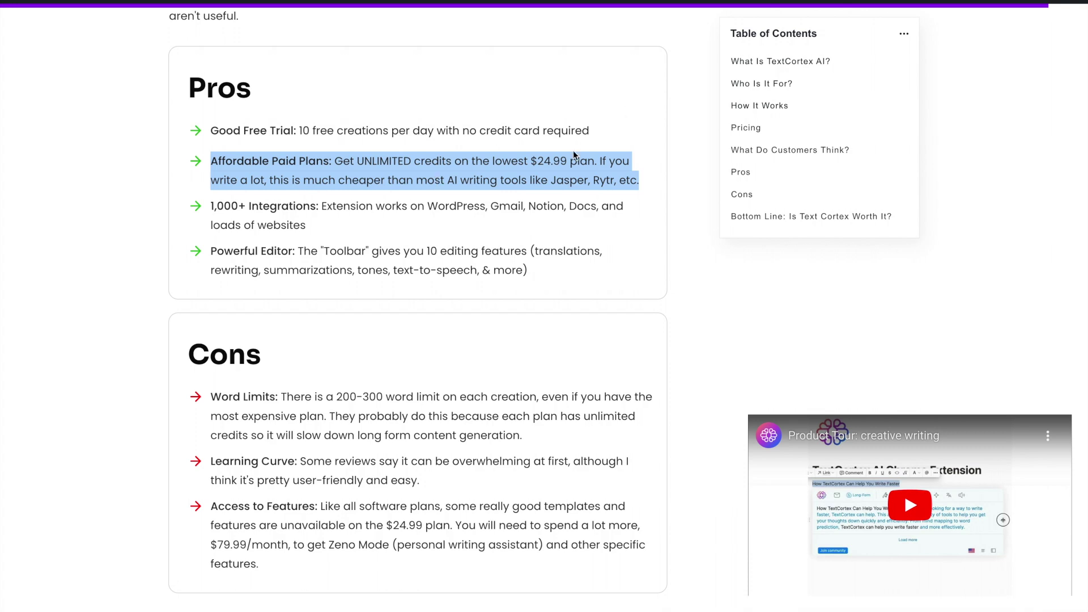
# - Highlight the Word Limits con, its 200-300 word limit phrase, and the Learning Curve con
pyautogui.scroll(-3, 509, 204)
pyautogui.tripleClick(449, 261)
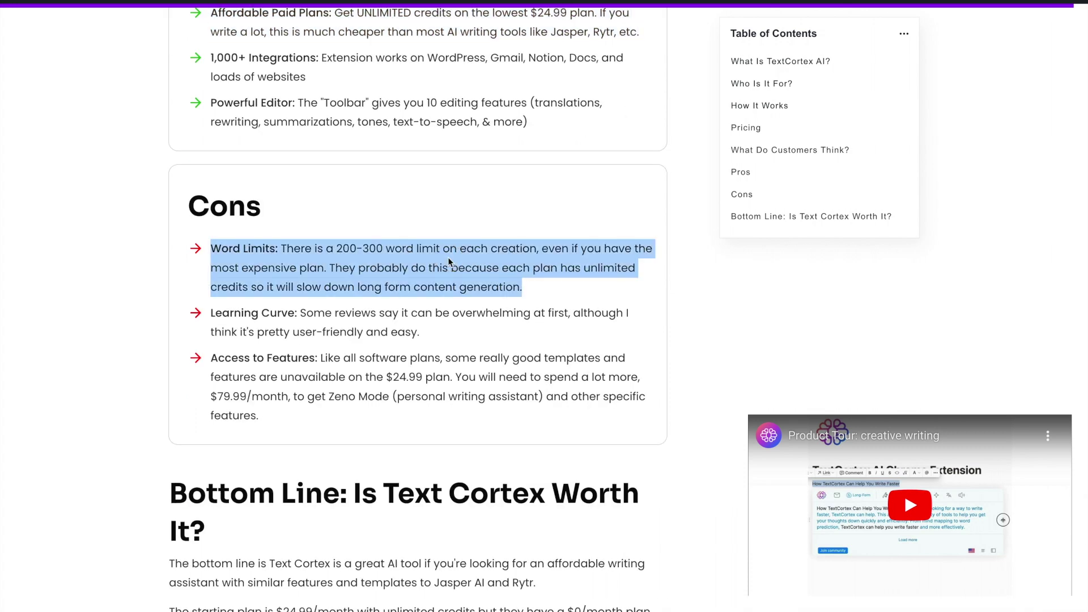
pyautogui.moveTo(334, 248); pyautogui.dragTo(439, 247)
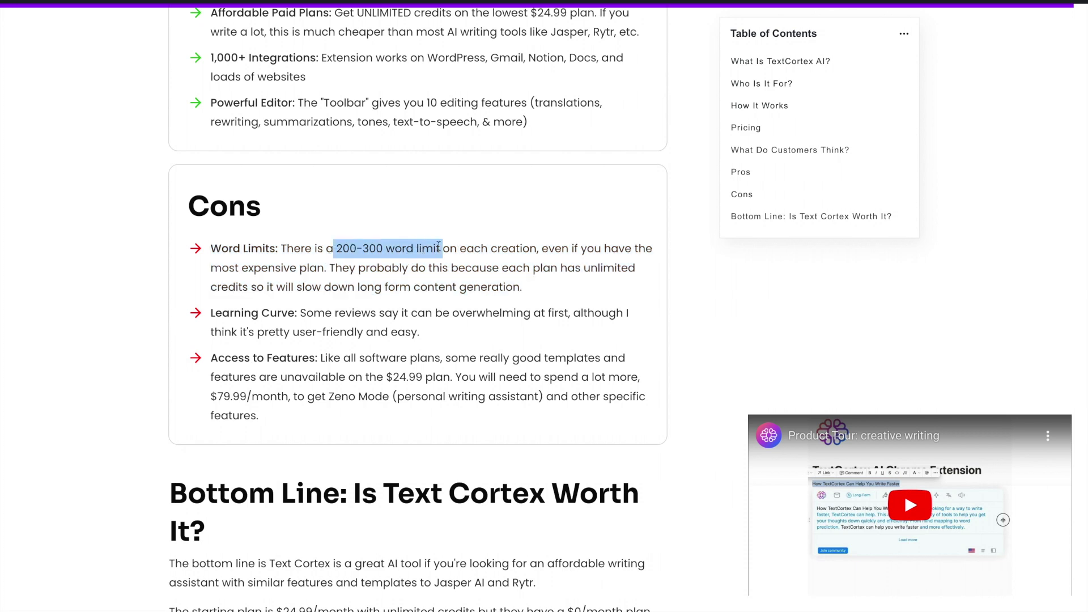
pyautogui.click(439, 247)
pyautogui.moveTo(521, 288); pyautogui.dragTo(517, 299)
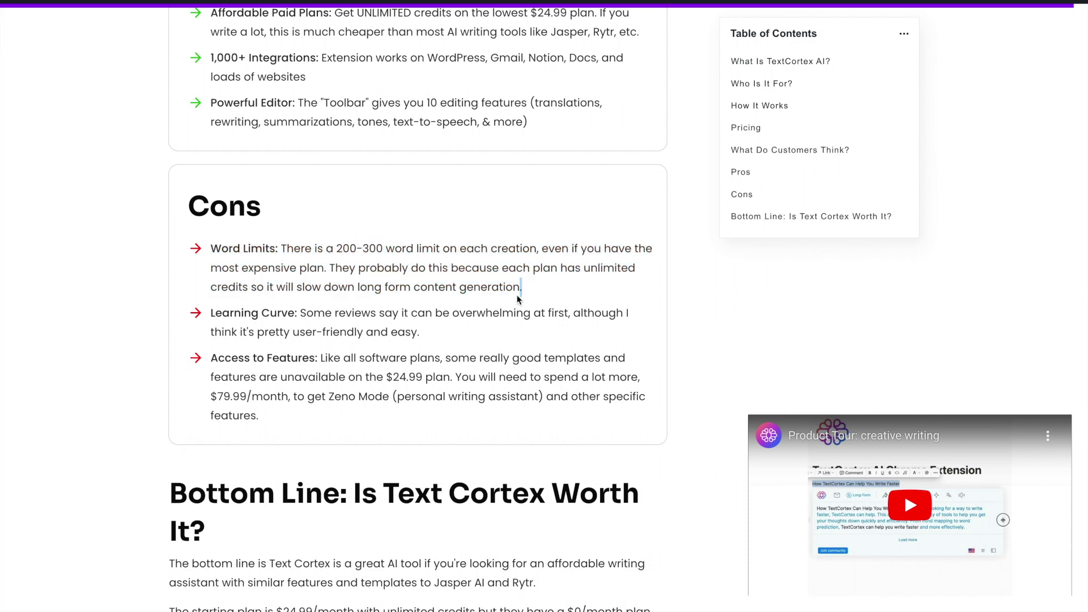
pyautogui.click(354, 287)
pyautogui.tripleClick(354, 287)
pyautogui.moveTo(215, 313); pyautogui.dragTo(412, 344)
pyautogui.click(412, 338)
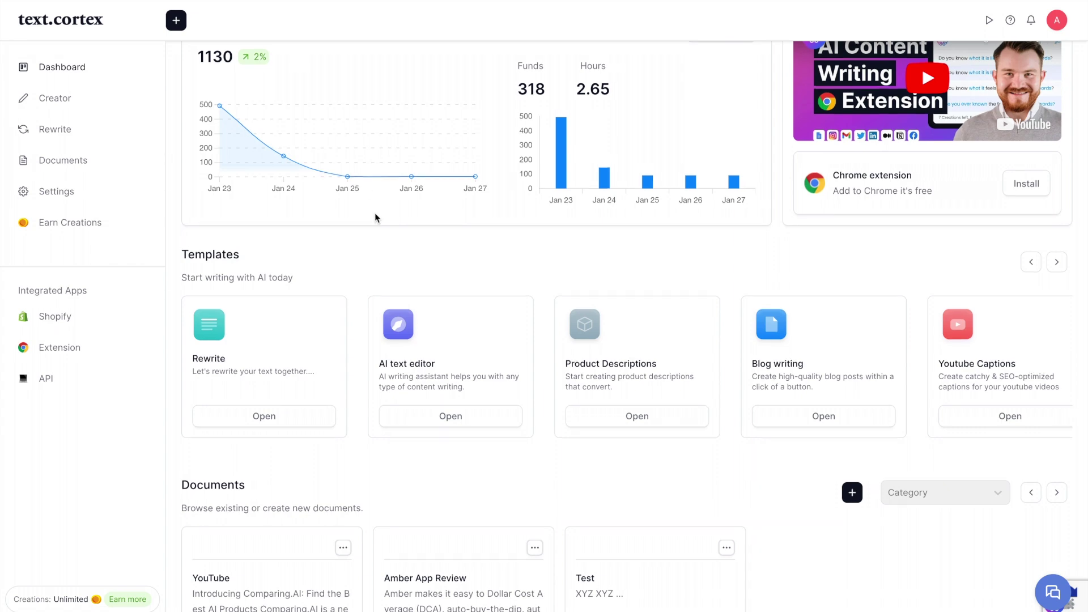
pyautogui.scroll(2, 376, 216)
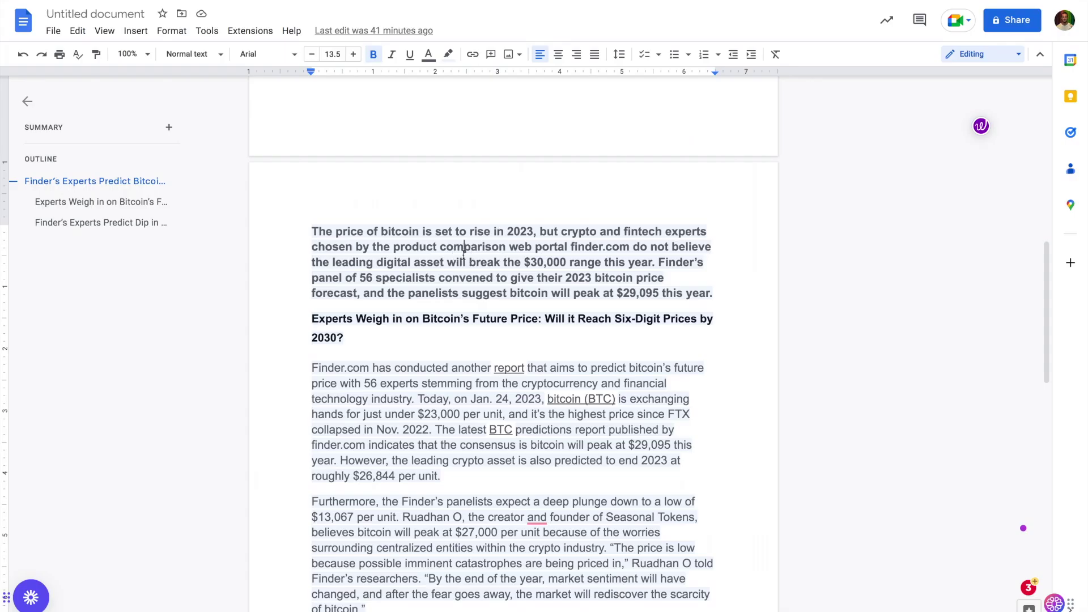
# - Select the word comparison in the document
pyautogui.doubleClick(464, 250)
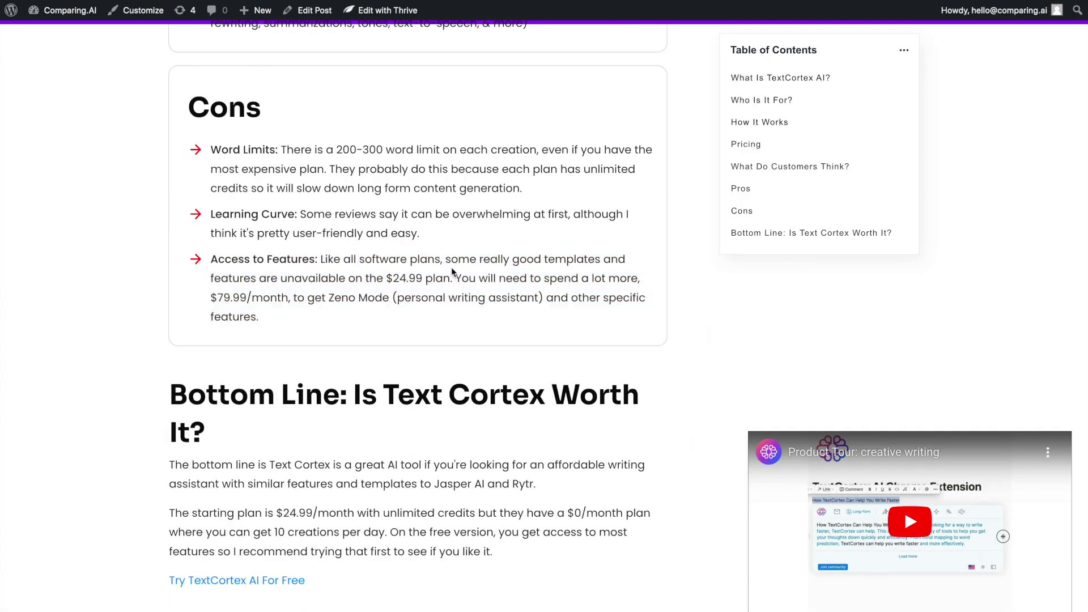
# - Highlight the Access to Features con's phrases on the $24.99 plan and Zeno Mode, then the whole bullet
pyautogui.doubleClick(460, 259)
pyautogui.doubleClick(242, 278)
pyautogui.moveTo(287, 279); pyautogui.dragTo(449, 281)
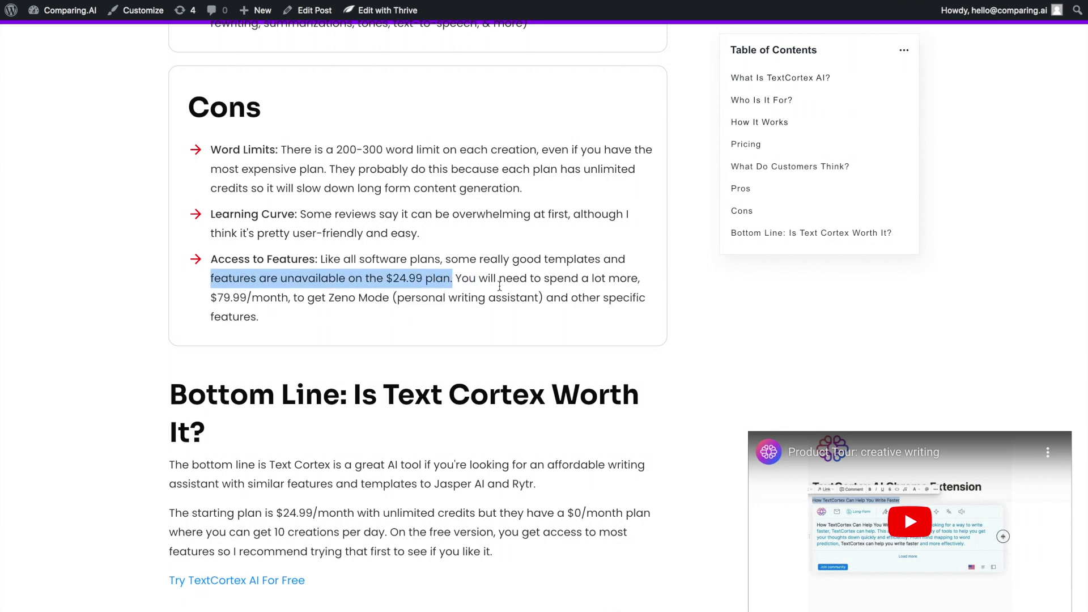
pyautogui.click(263, 298)
pyautogui.moveTo(322, 300); pyautogui.dragTo(529, 302)
pyautogui.click(529, 302)
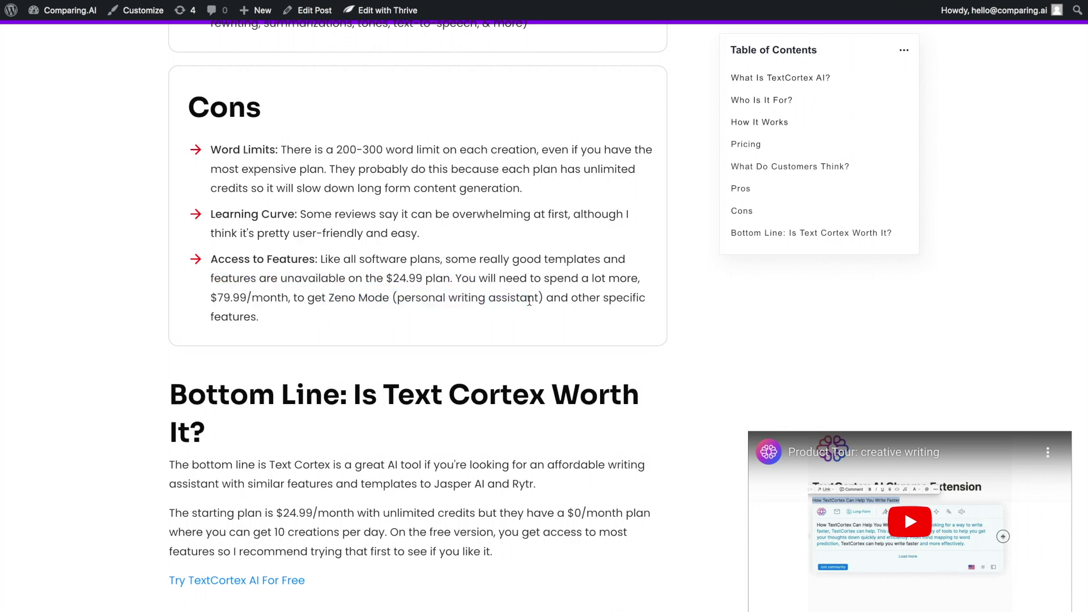
pyautogui.moveTo(541, 300); pyautogui.dragTo(398, 299)
pyautogui.click(274, 282)
pyautogui.tripleClick(255, 290)
pyautogui.tripleClick(255, 294)
pyautogui.click(254, 293)
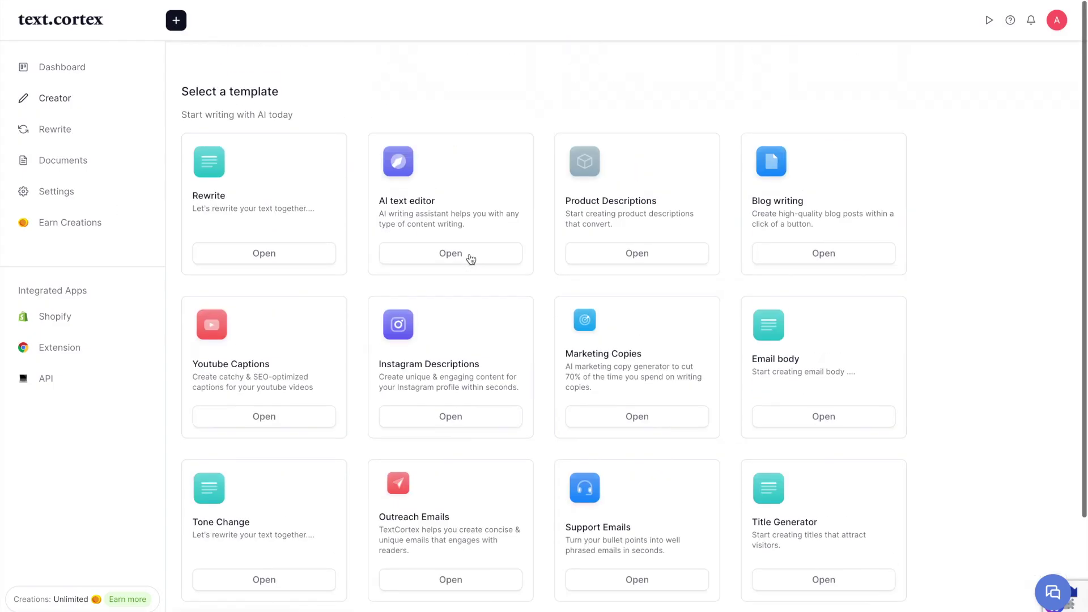
# - Browse the Select a template grid, from Rewrite and AI text editor to Title Generator
pyautogui.scroll(-1, 638, 594)
pyautogui.scroll(-2, 542, 231)
pyautogui.scroll(2, 406, 126)
pyautogui.scroll(-2, 428, 540)
pyautogui.scroll(-1, 428, 540)
pyautogui.scroll(3, 492, 390)
pyautogui.scroll(-3, 483, 373)
pyautogui.scroll(3, 510, 340)
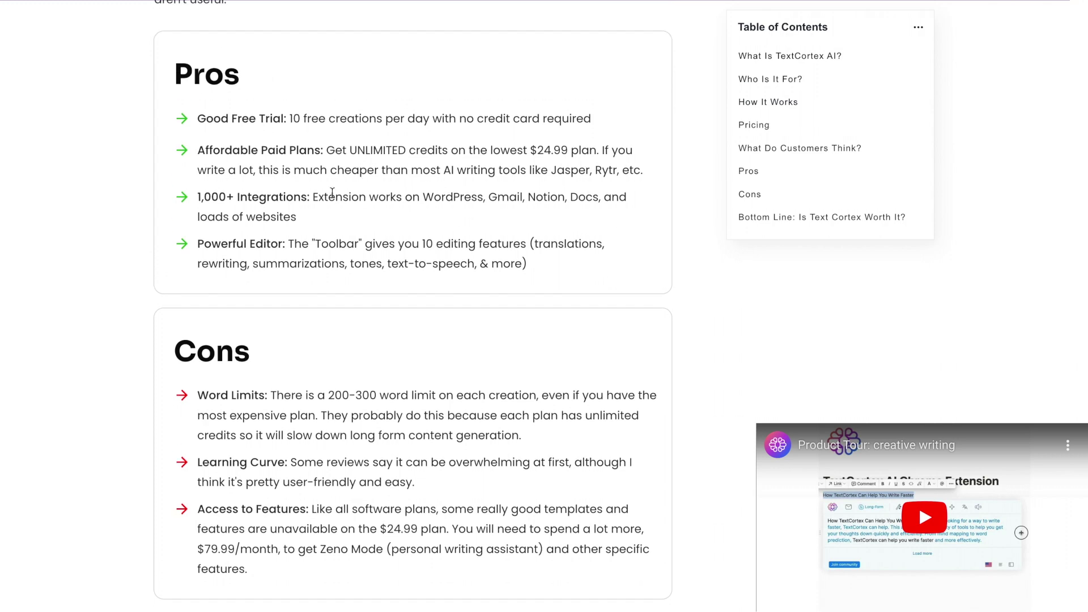
# - Highlight the 1,000+ Integrations pro and the Powerful Editor pro's description in Comparing.AI
pyautogui.tripleClick(332, 193)
pyautogui.click(450, 234)
pyautogui.moveTo(197, 244); pyautogui.dragTo(598, 241)
pyautogui.click(535, 240)
pyautogui.scroll(-8, 535, 241)
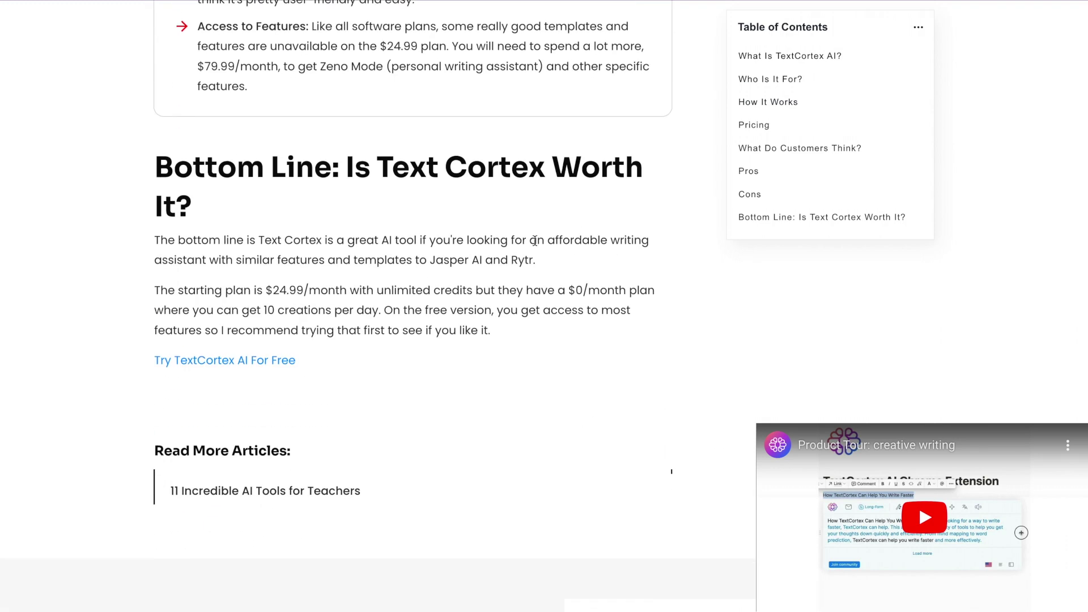
# - Scroll past the Bottom Line to the Start Using AI Today section, clearing the highlight
pyautogui.scroll(-2, 535, 240)
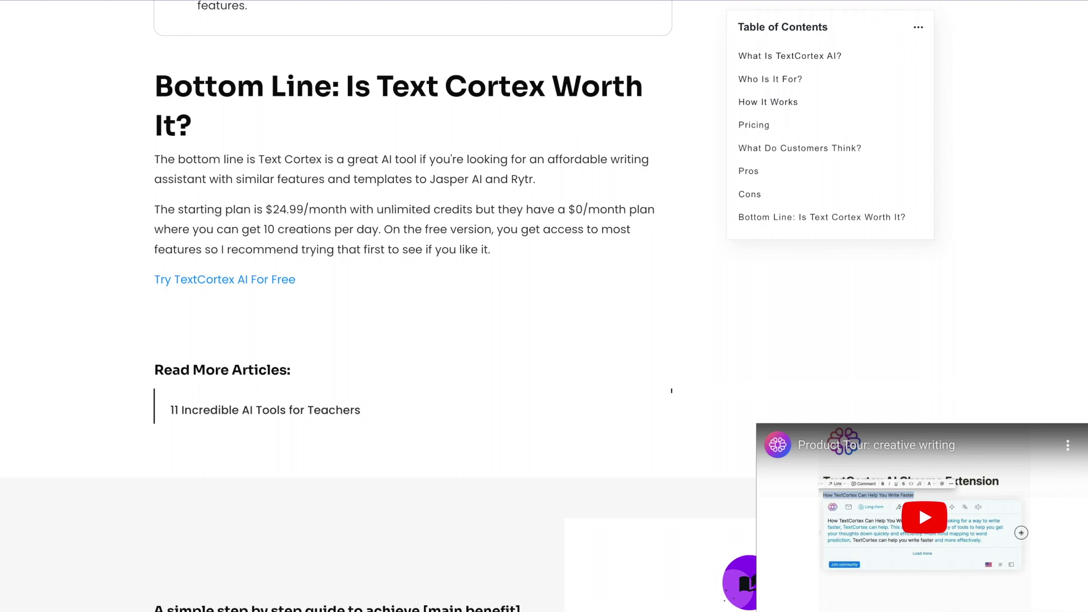
pyautogui.scroll(-10, 671, 390)
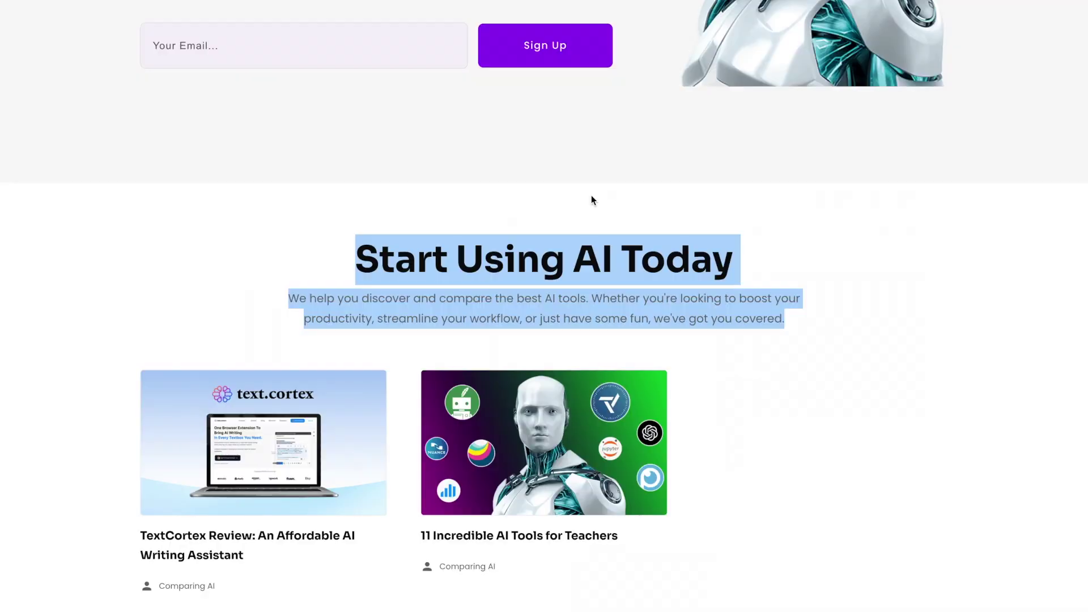
pyautogui.click(760, 338)
pyautogui.scroll(-2, 792, 338)
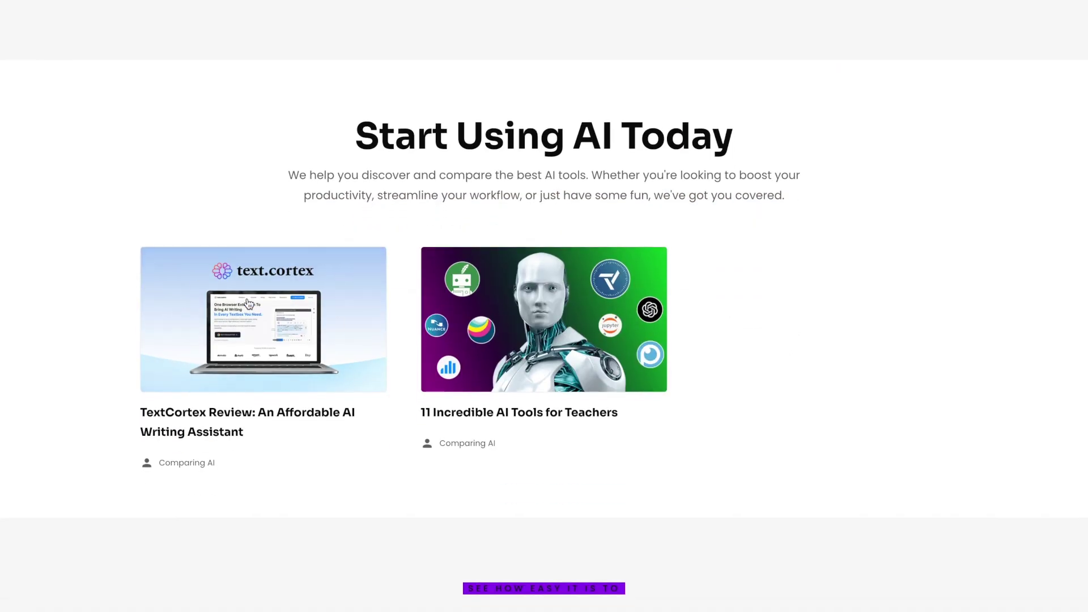